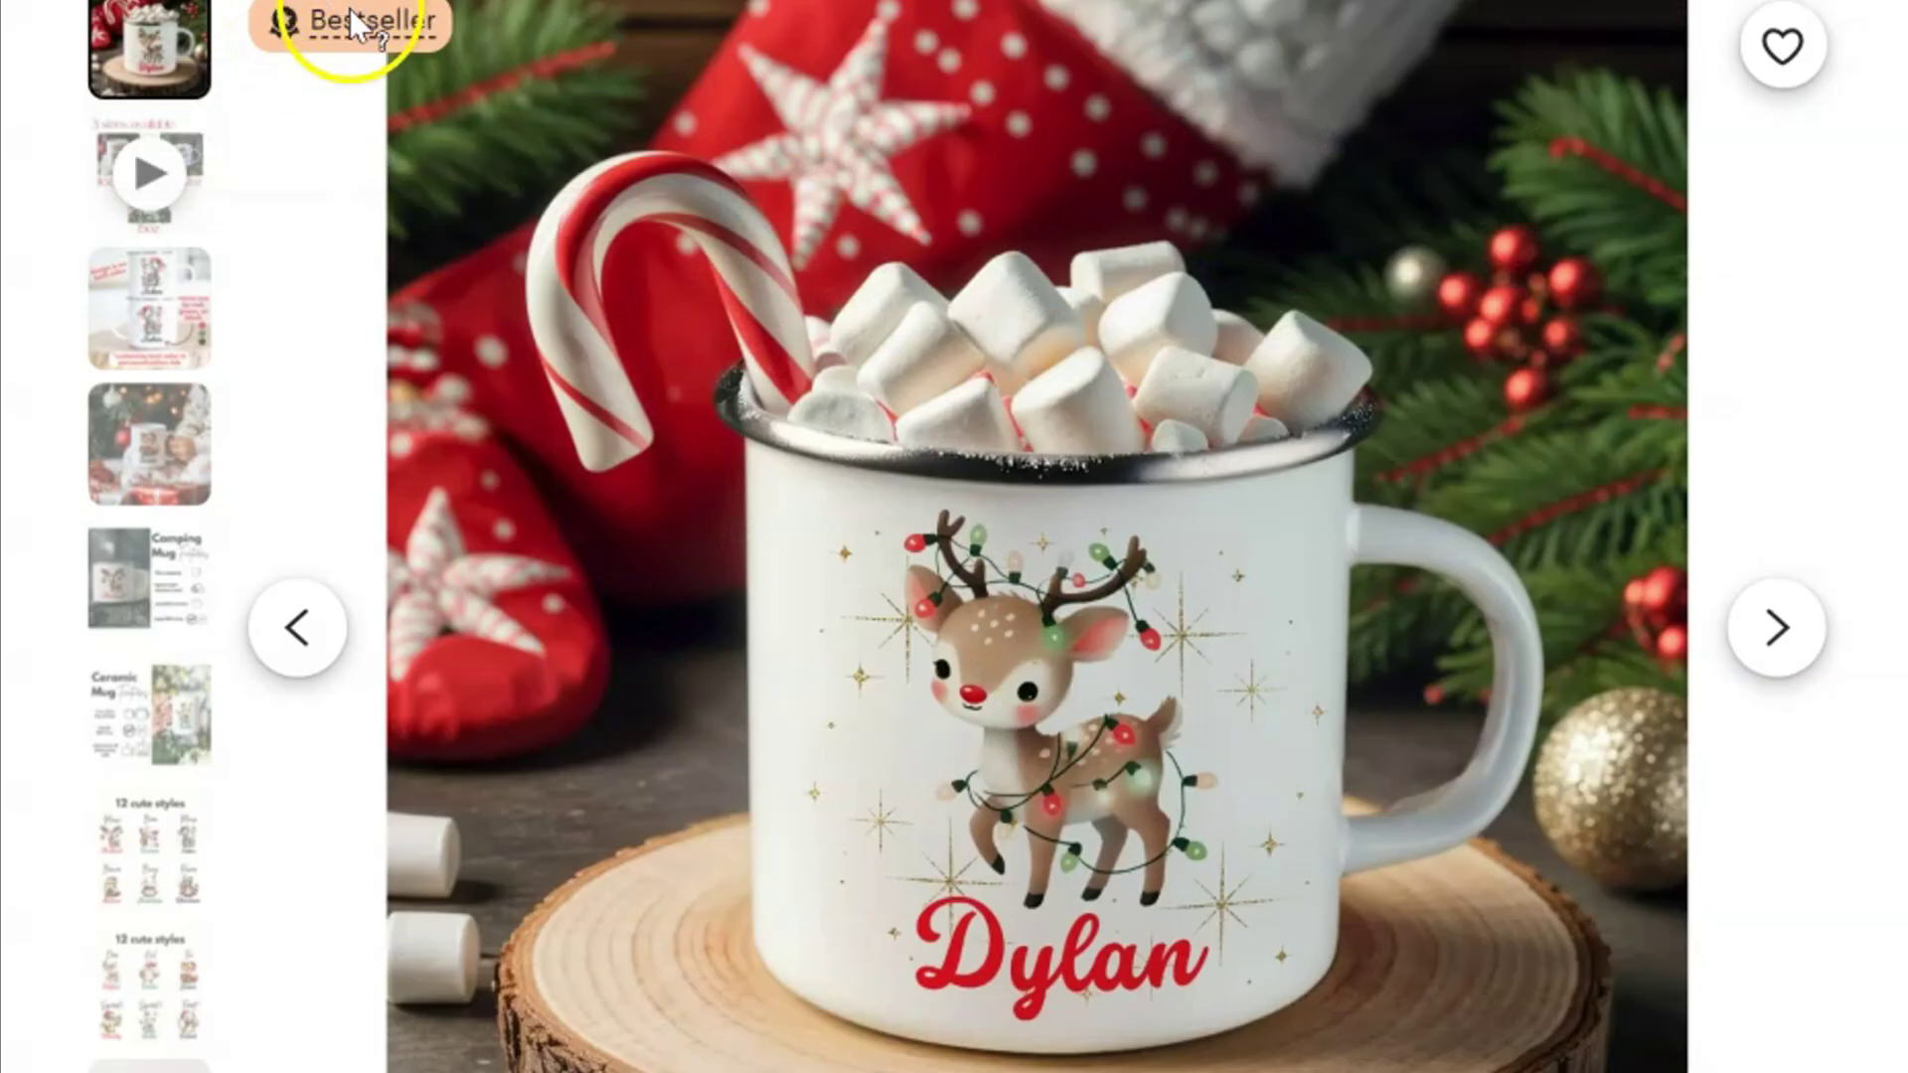
# Search the Printify catalog for mugs, browse the available blank mugs, and look over the pricing plans
pyautogui.moveTo(344, 24)
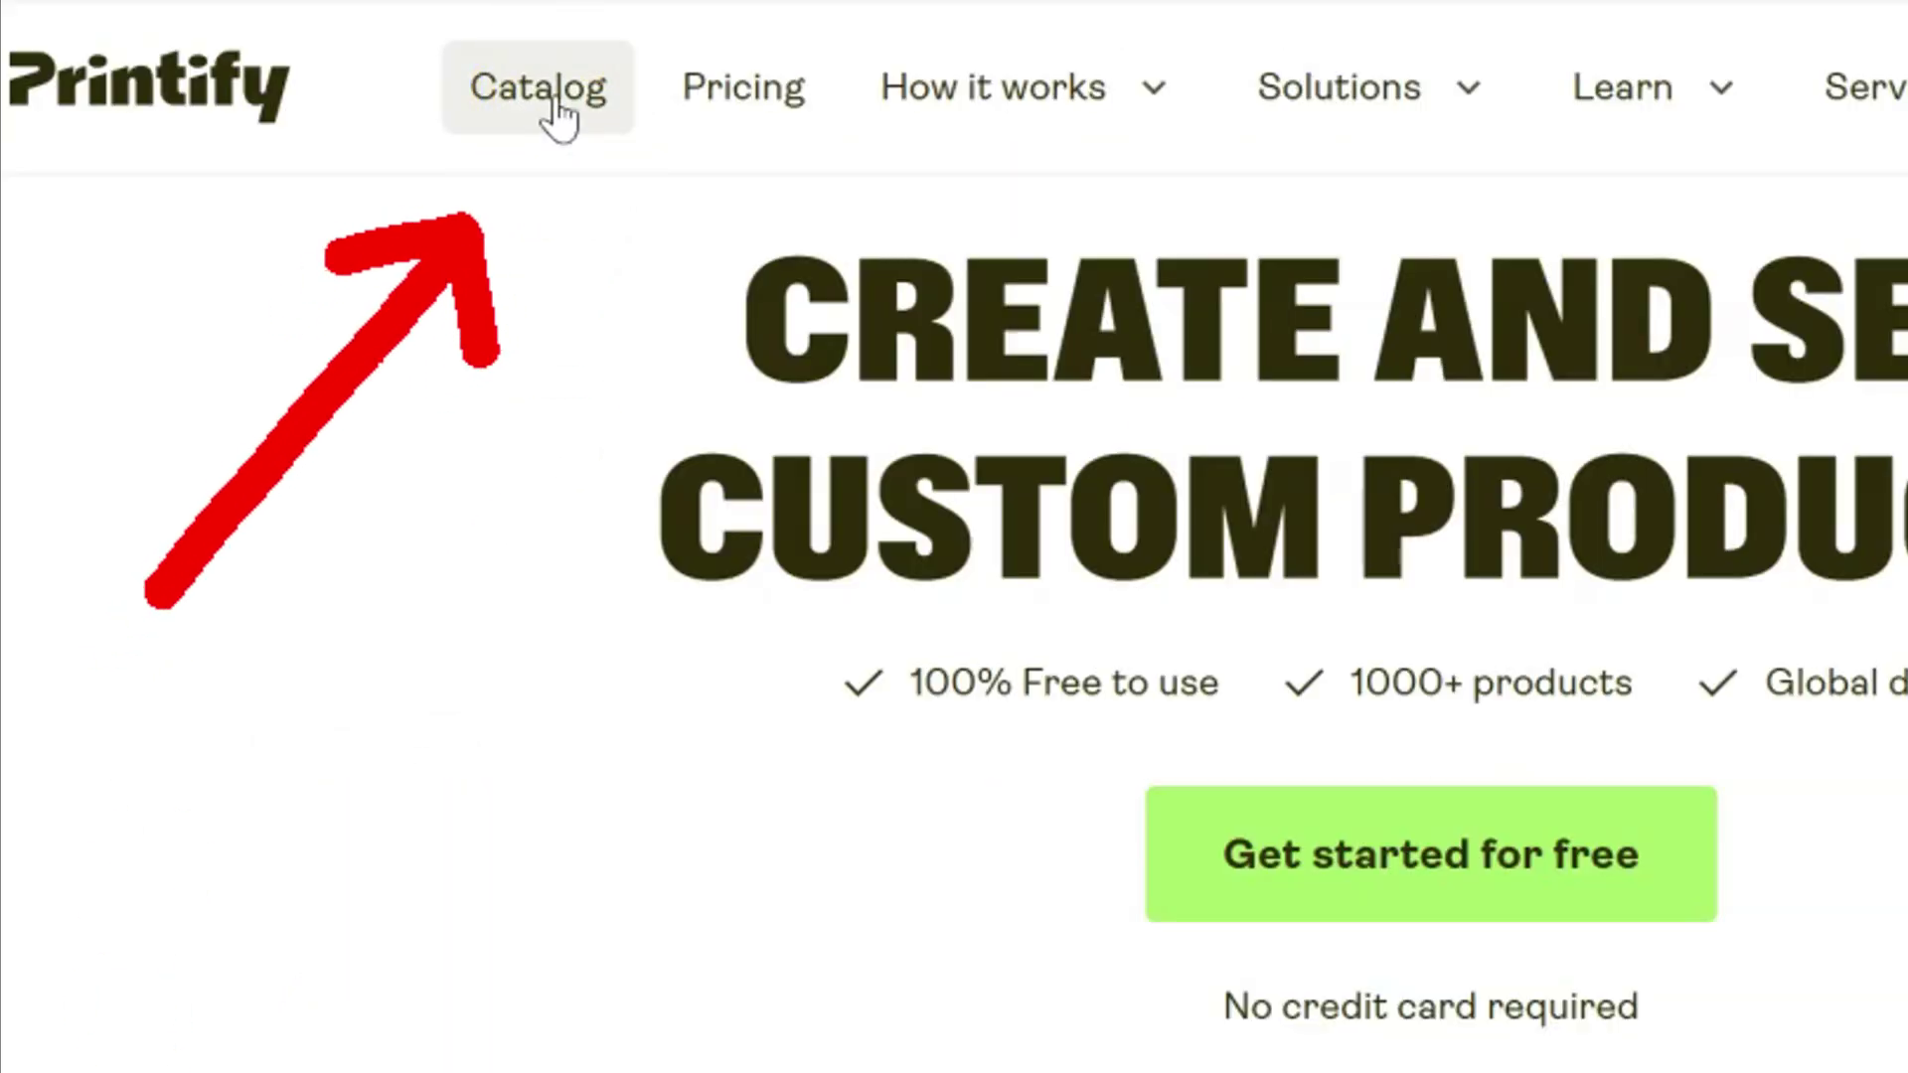
pyautogui.click(554, 99)
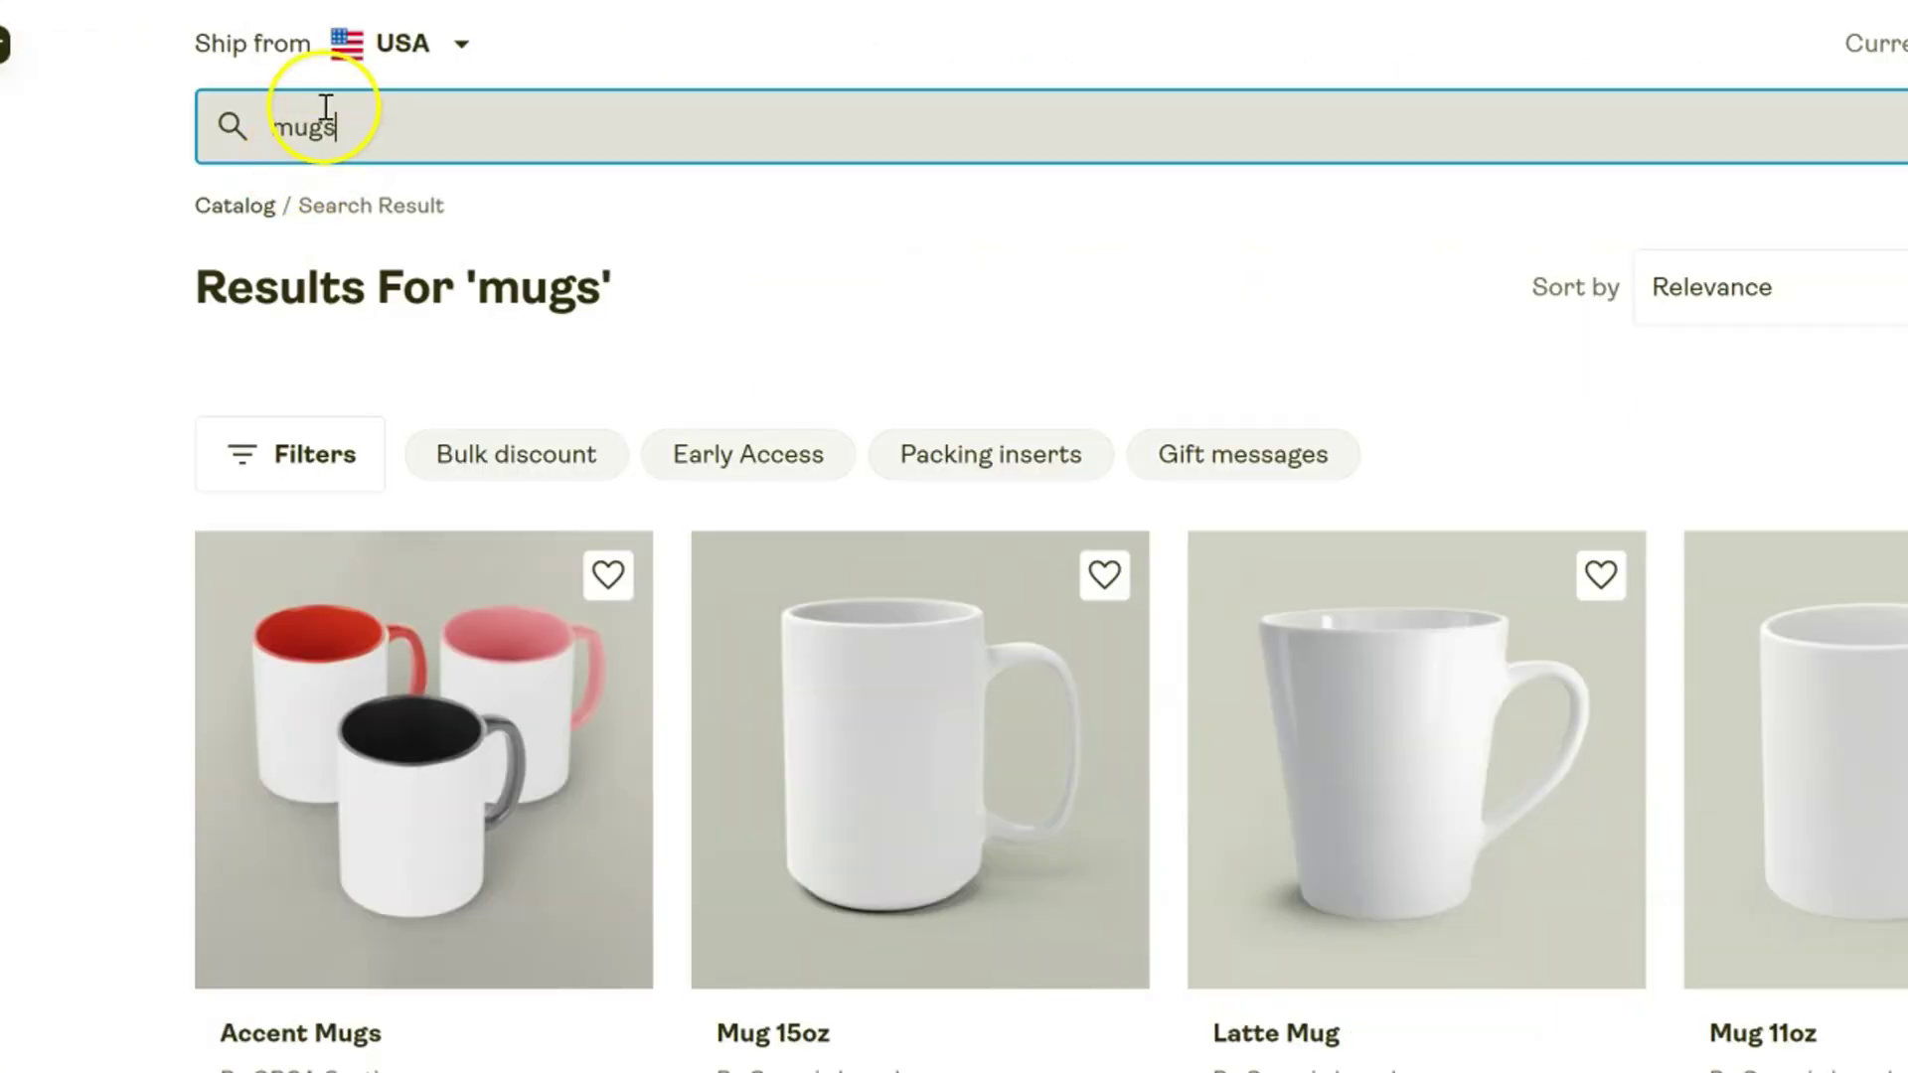
pyautogui.click(732, 408)
pyautogui.scroll(-15, 732, 408)
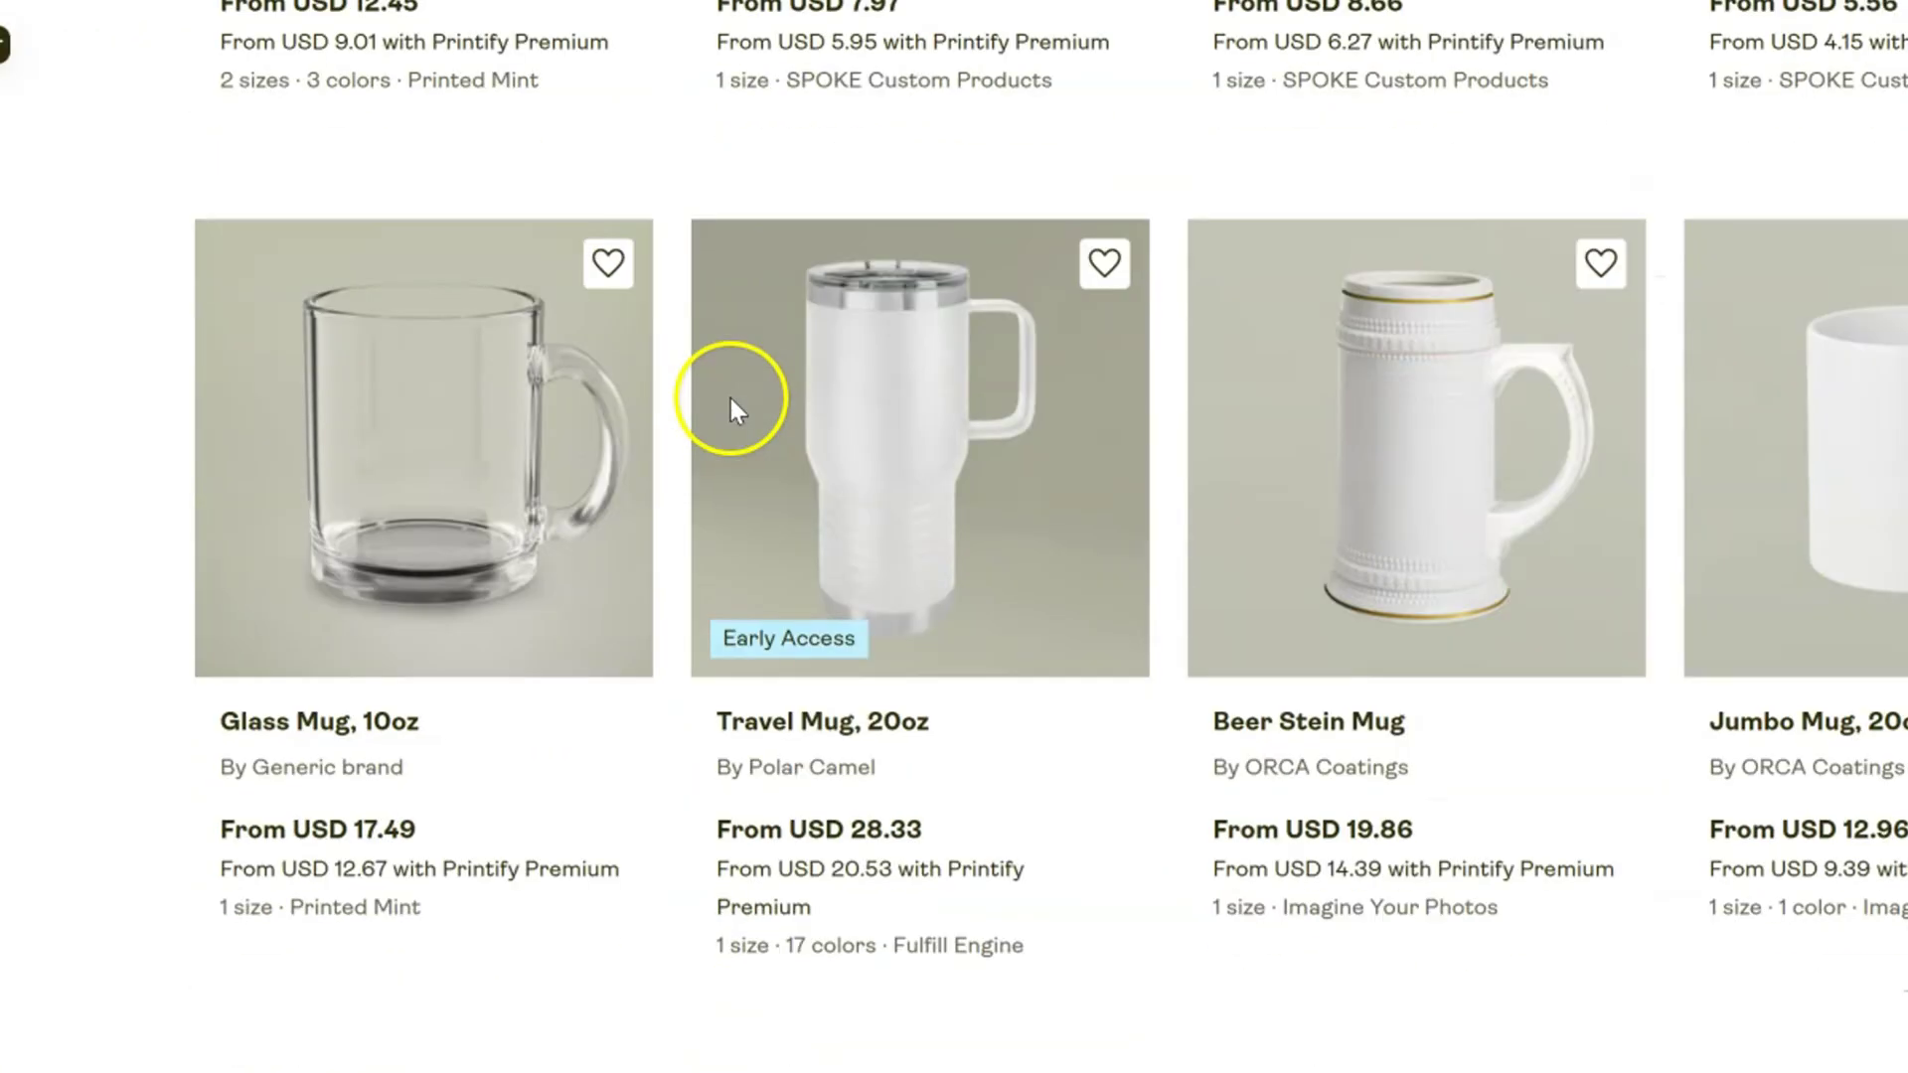
pyautogui.scroll(-10, 864, 708)
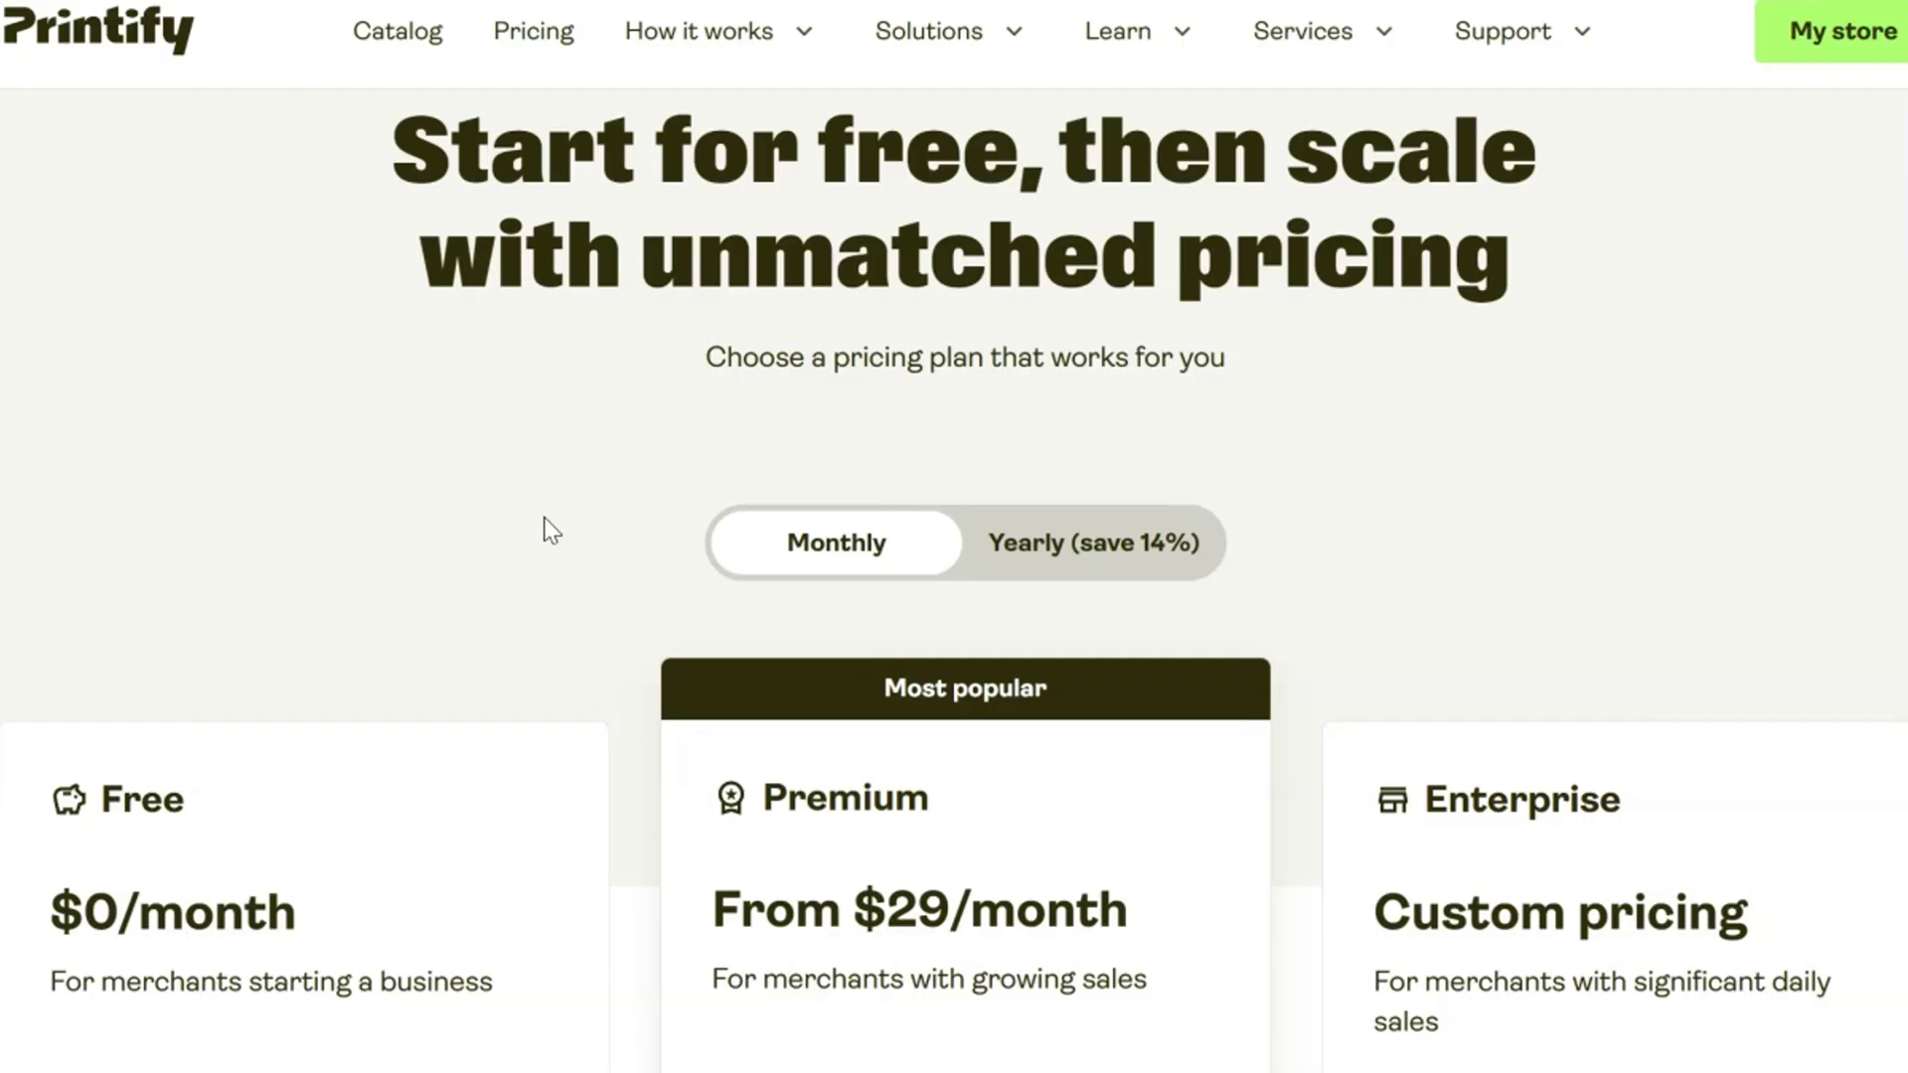
pyautogui.scroll(-4, 552, 531)
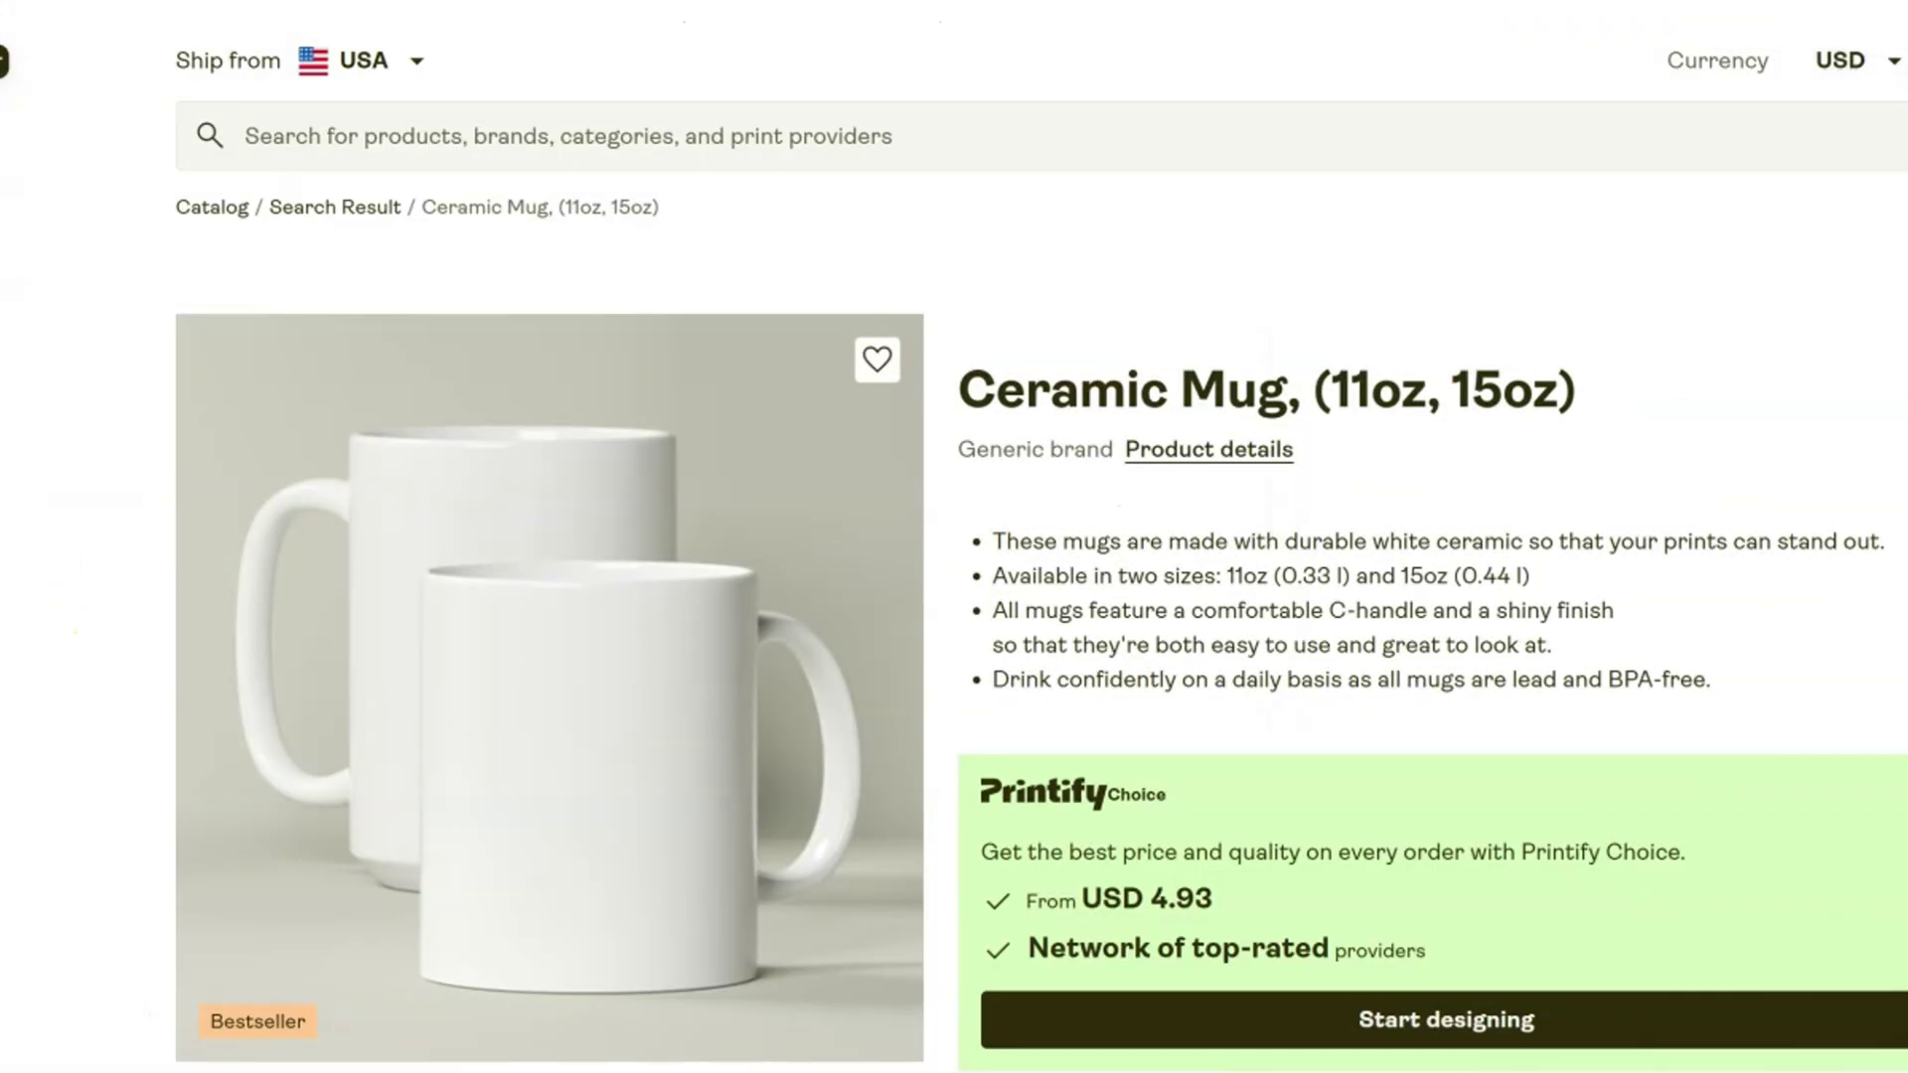
# Start designing the Ceramic Mug, (11oz, 15oz) and add the personalizable "50th Birthday Crew" template to it
pyautogui.click(1389, 1038)
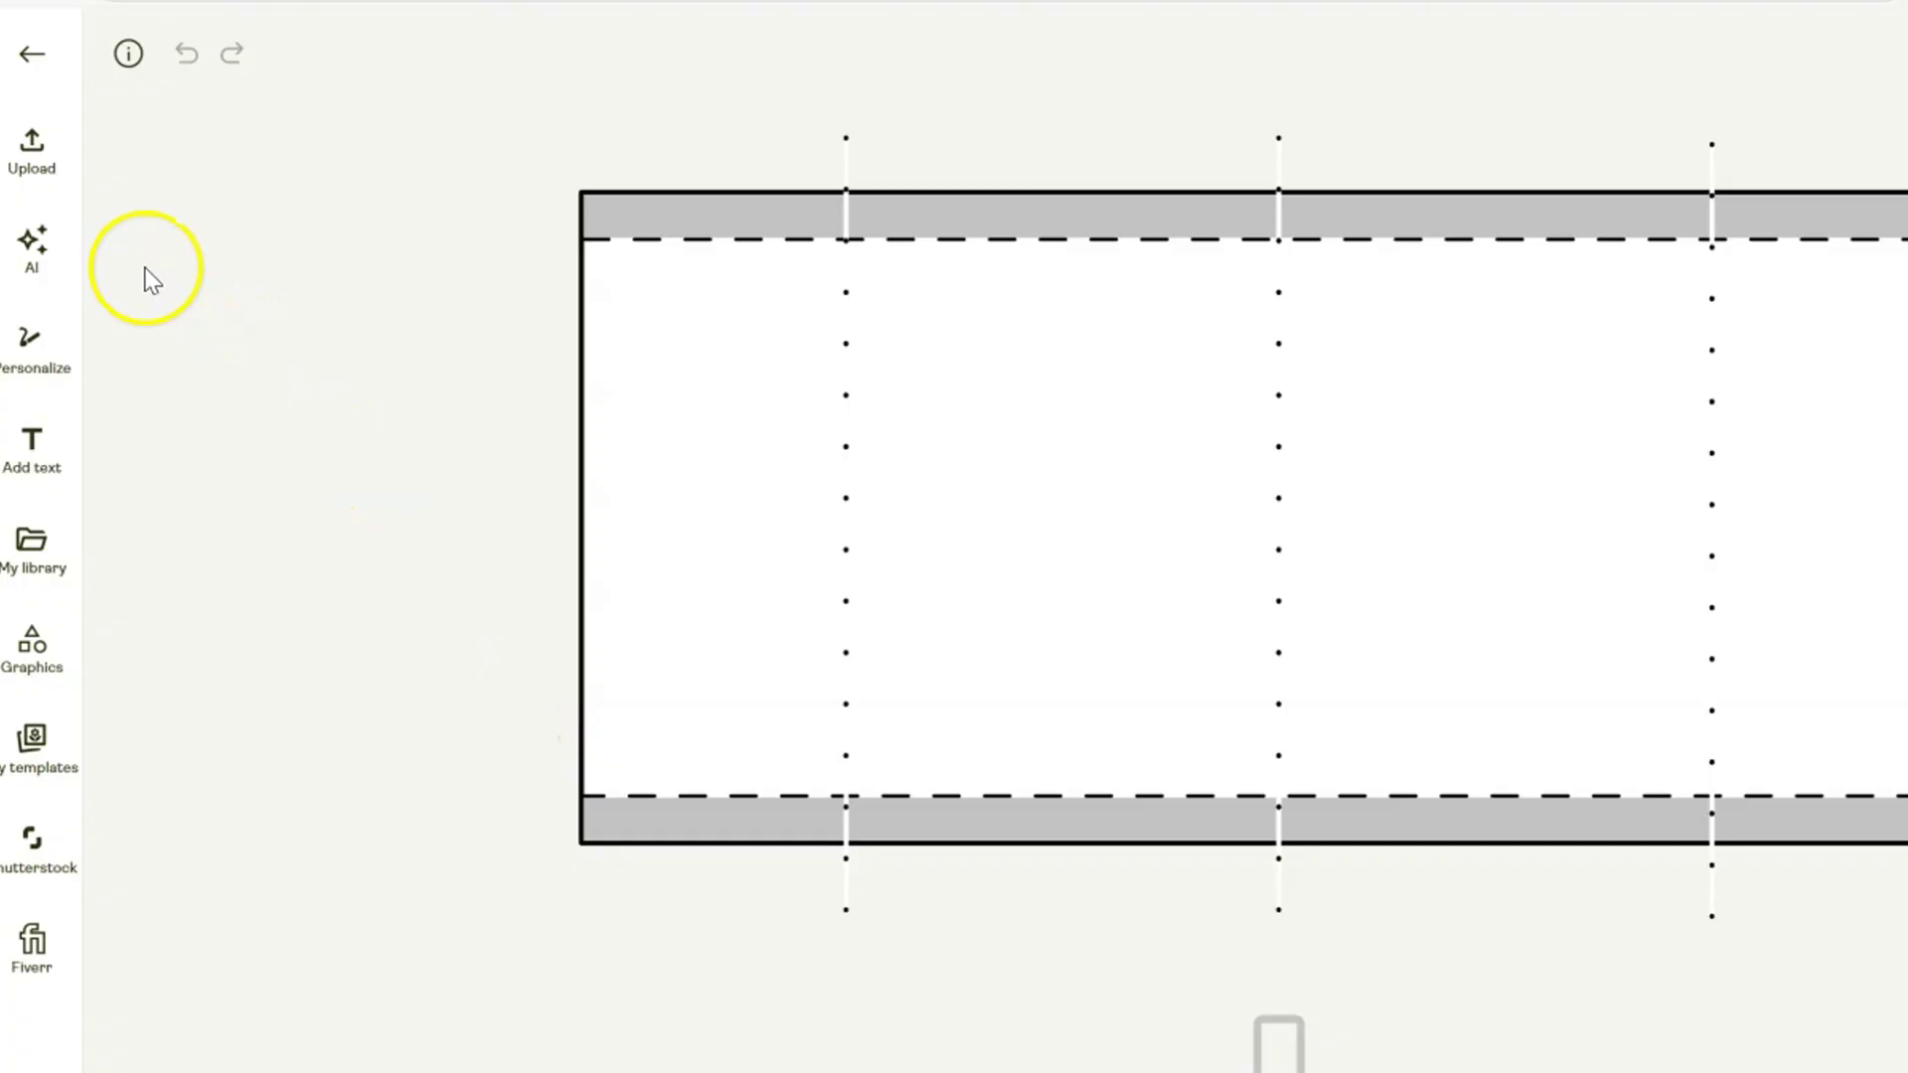
pyautogui.click(33, 346)
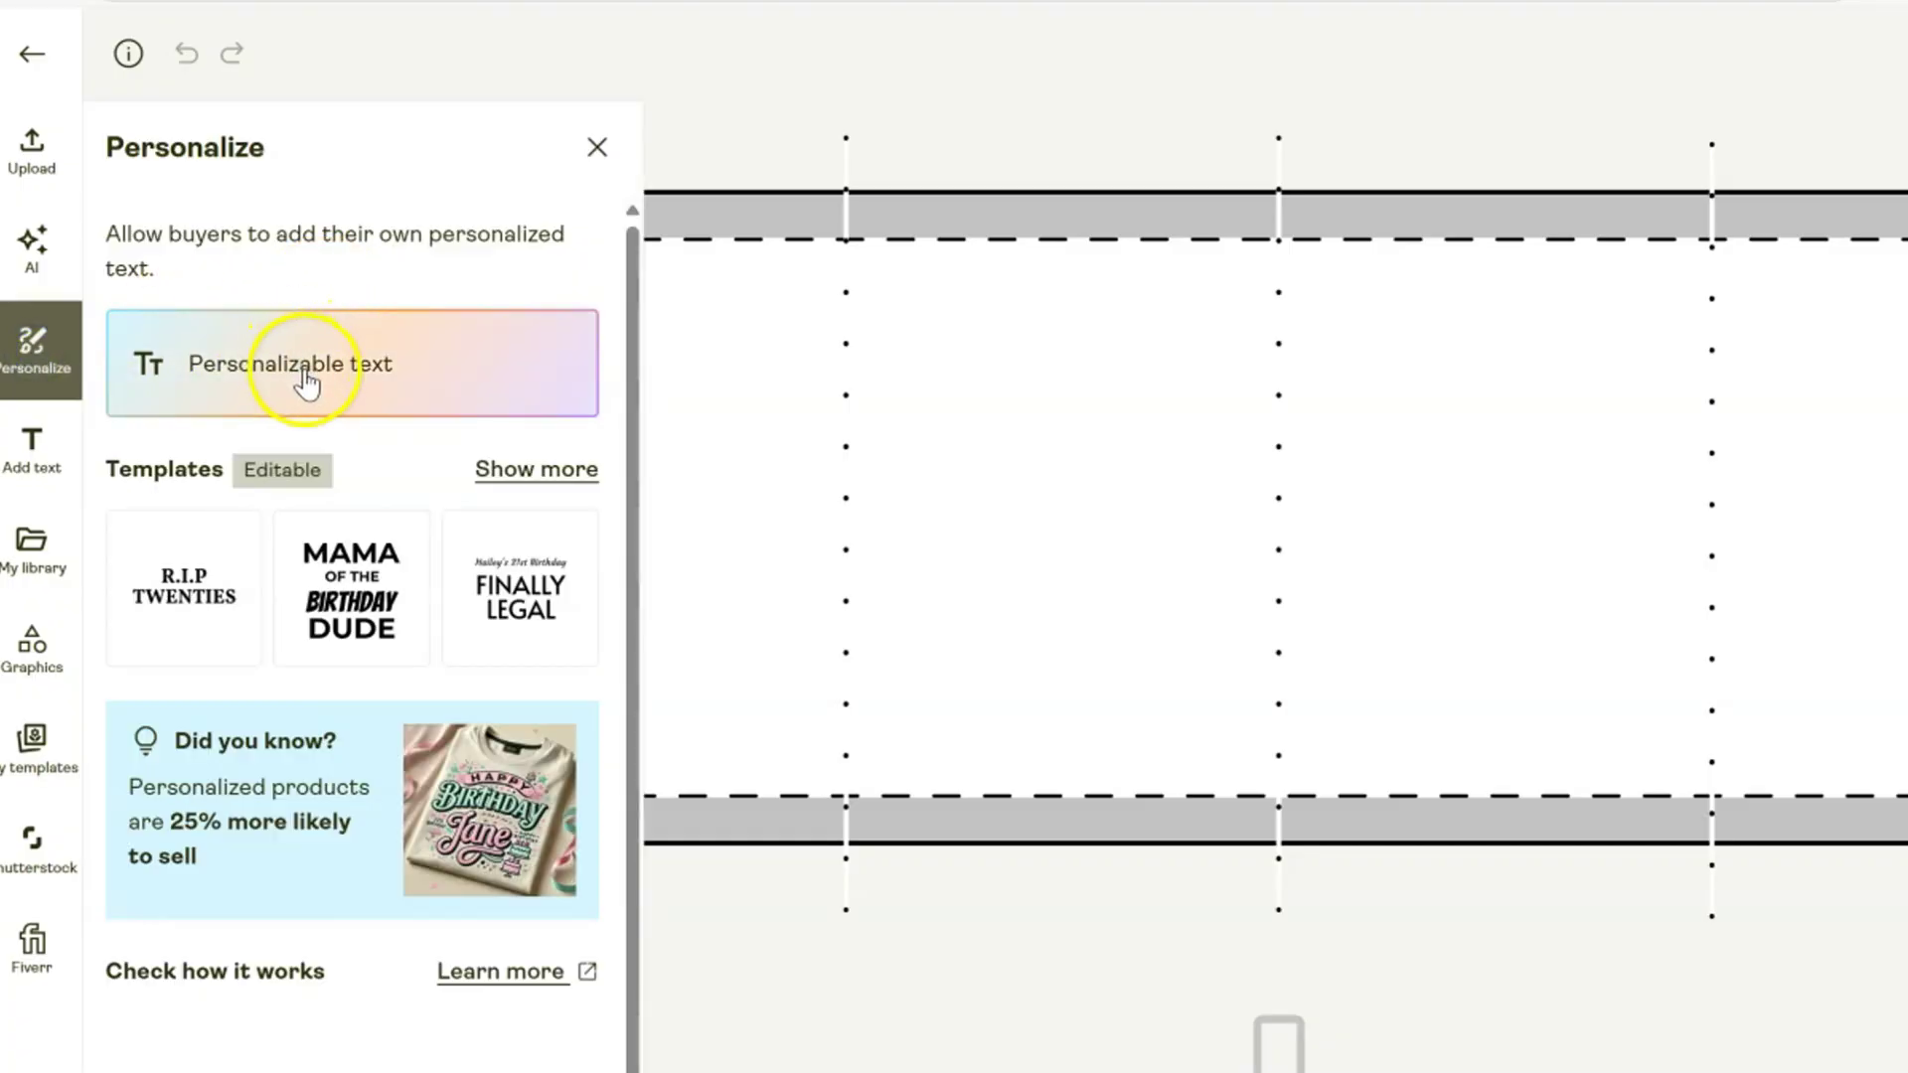
pyautogui.click(385, 654)
pyautogui.scroll(-3, 385, 654)
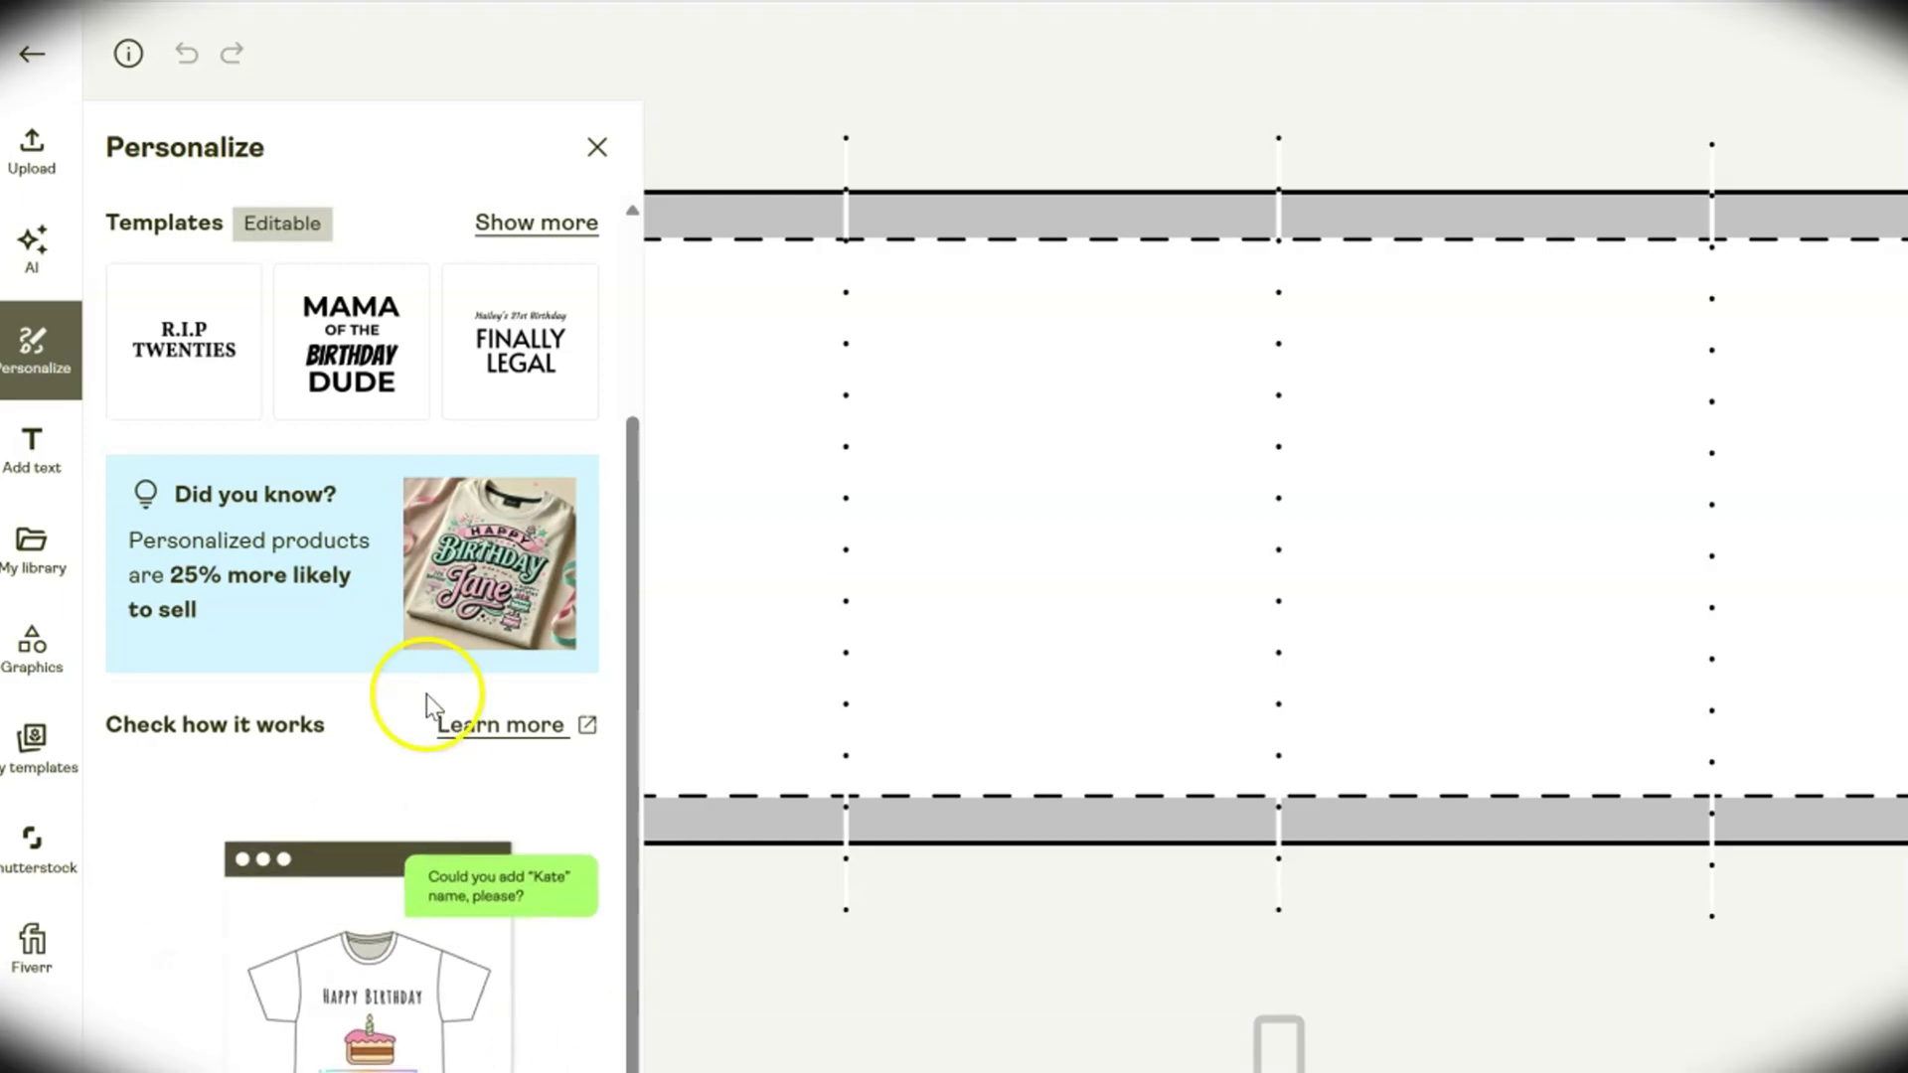
pyautogui.scroll(3, 477, 596)
pyautogui.click(544, 469)
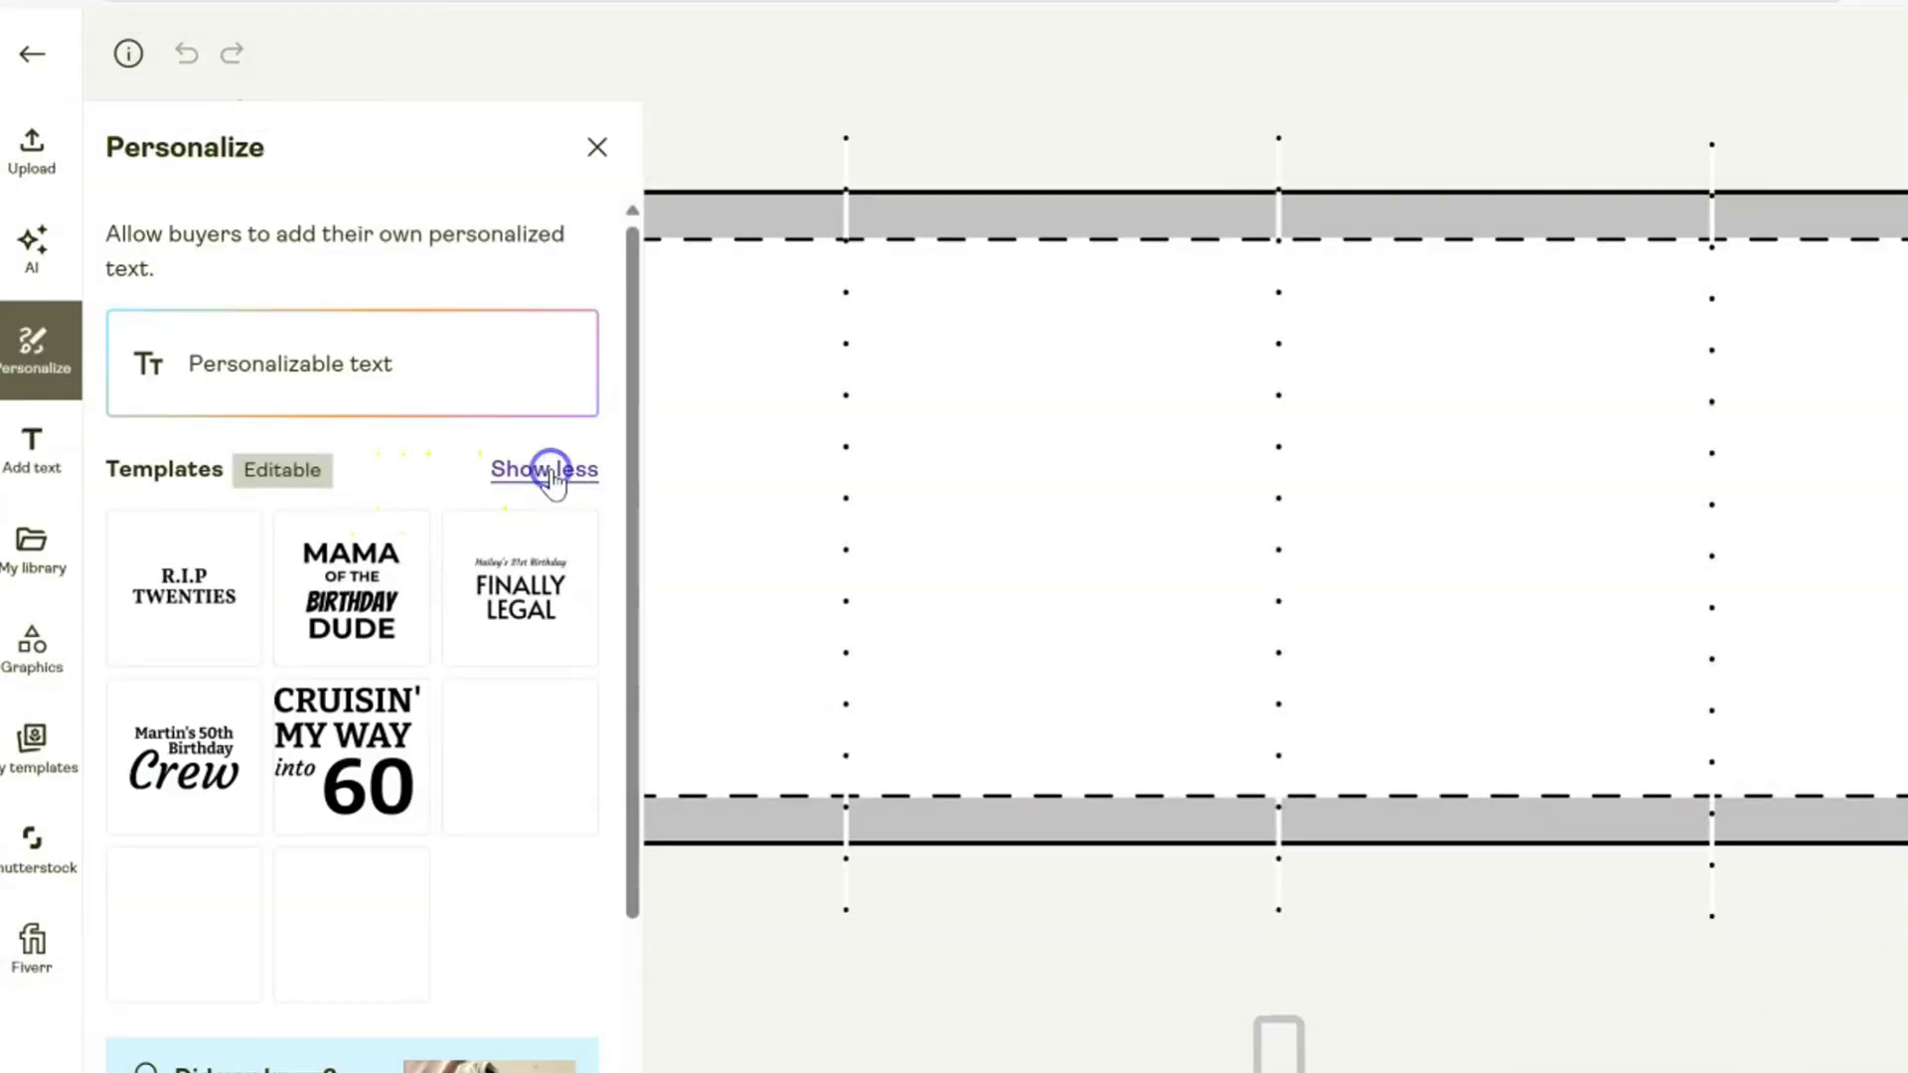
pyautogui.click(207, 770)
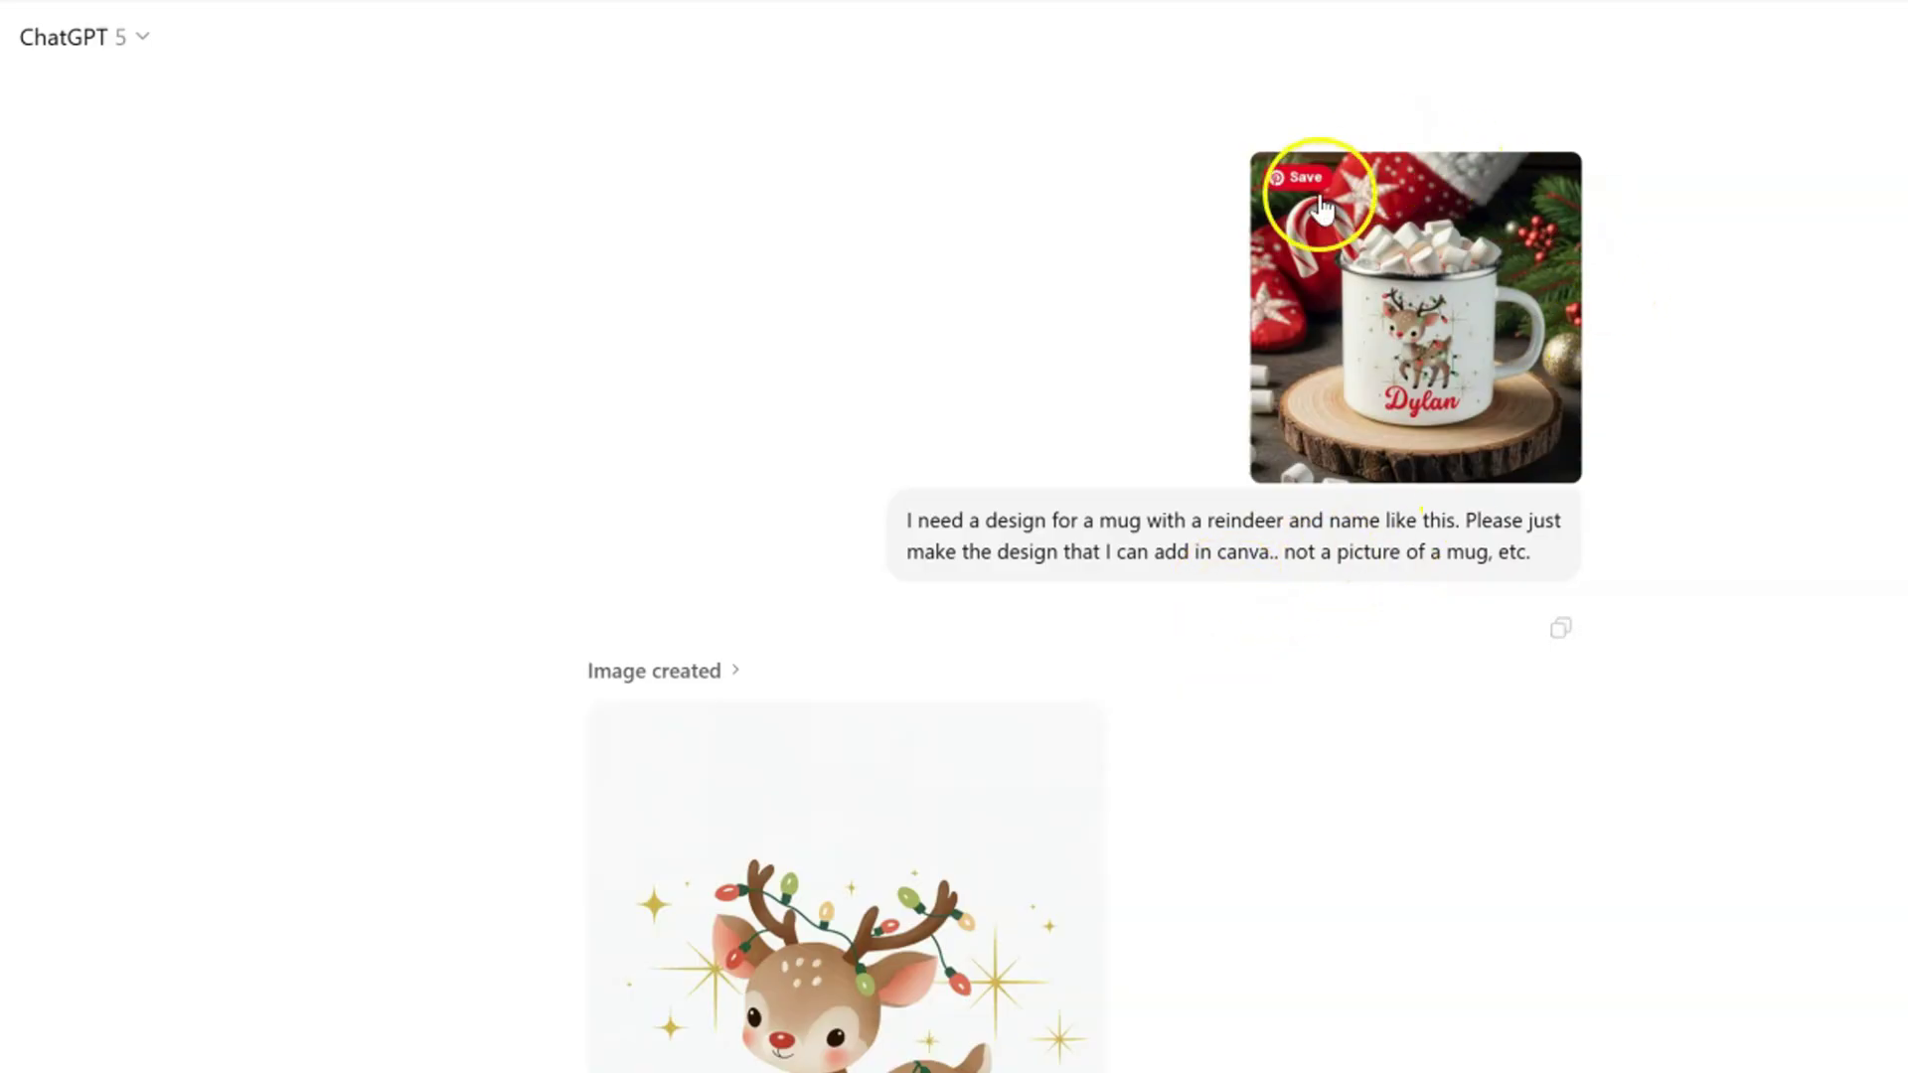
# Review the reindeer mug prompts and generated images in ChatGPT, and check the mug's print area size in Printify's print file requirements
pyautogui.scroll(-2, 1298, 655)
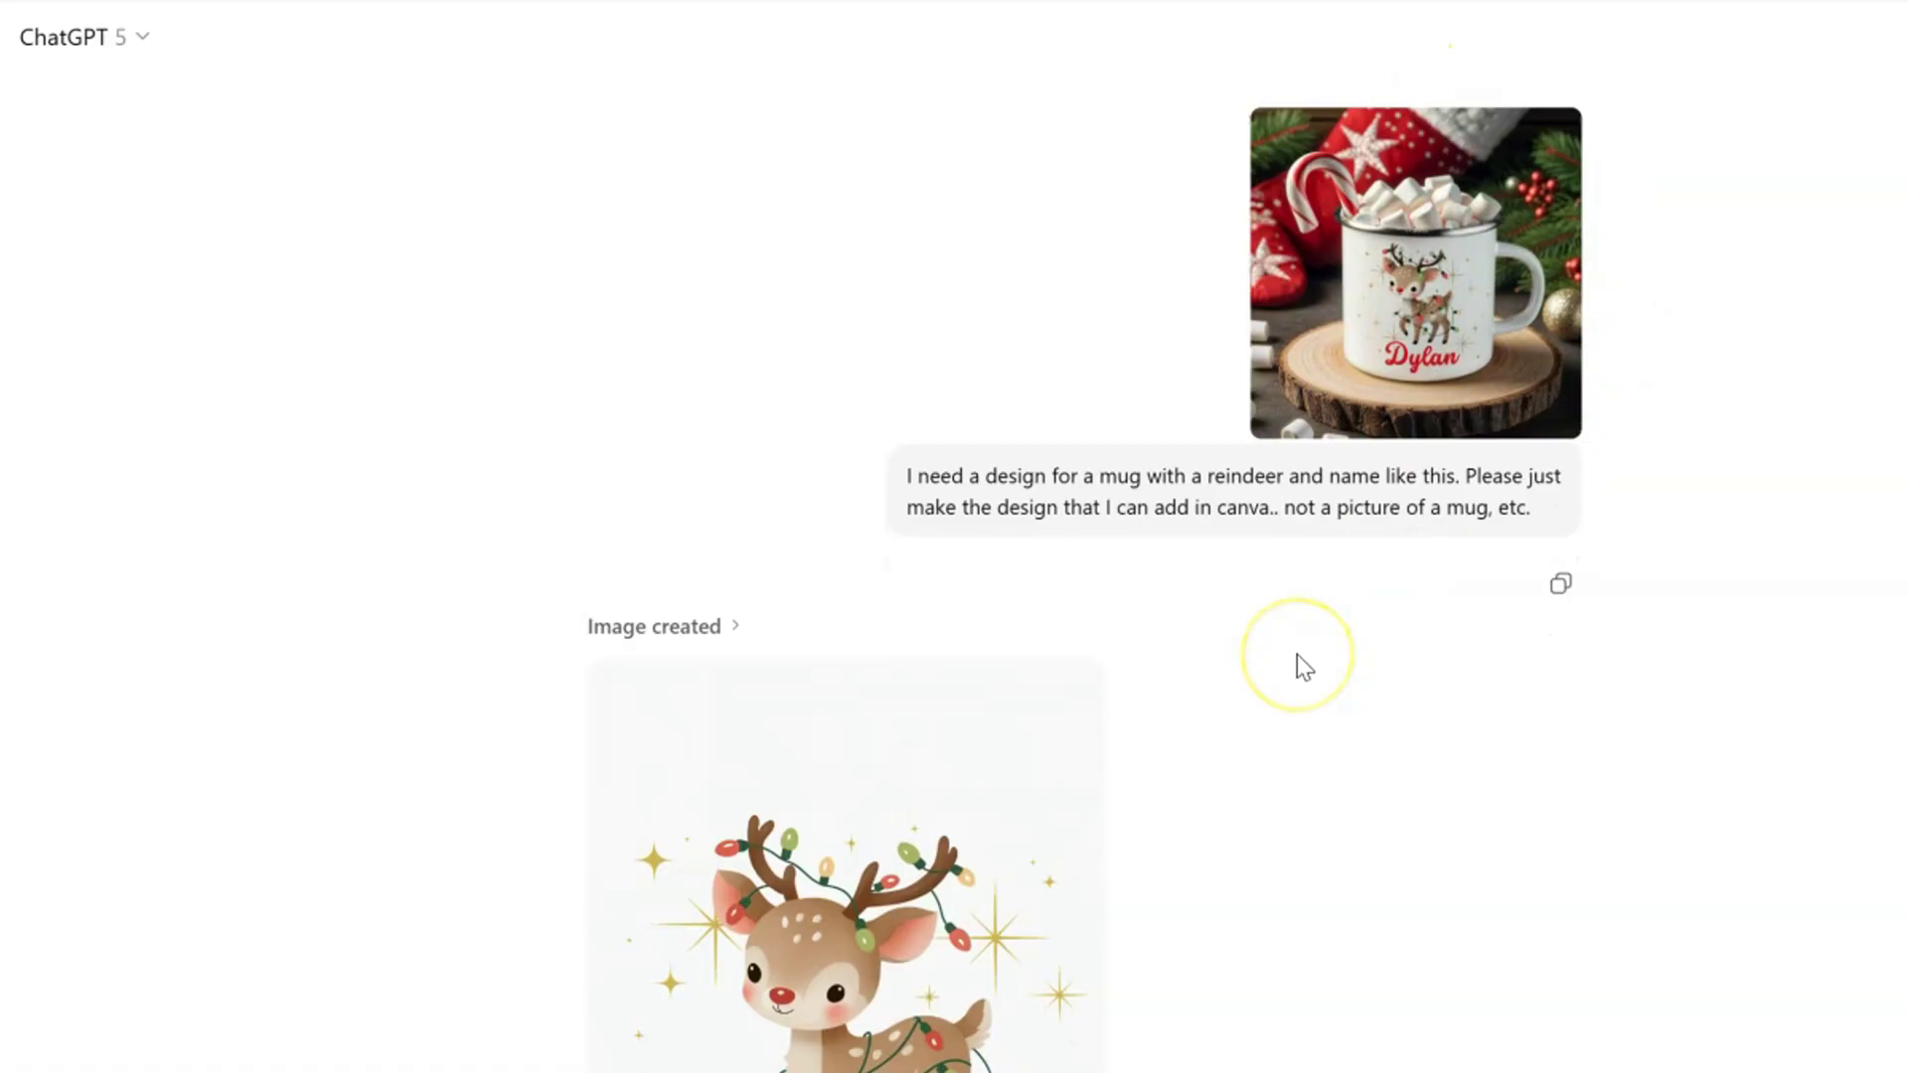
pyautogui.scroll(-1, 1281, 824)
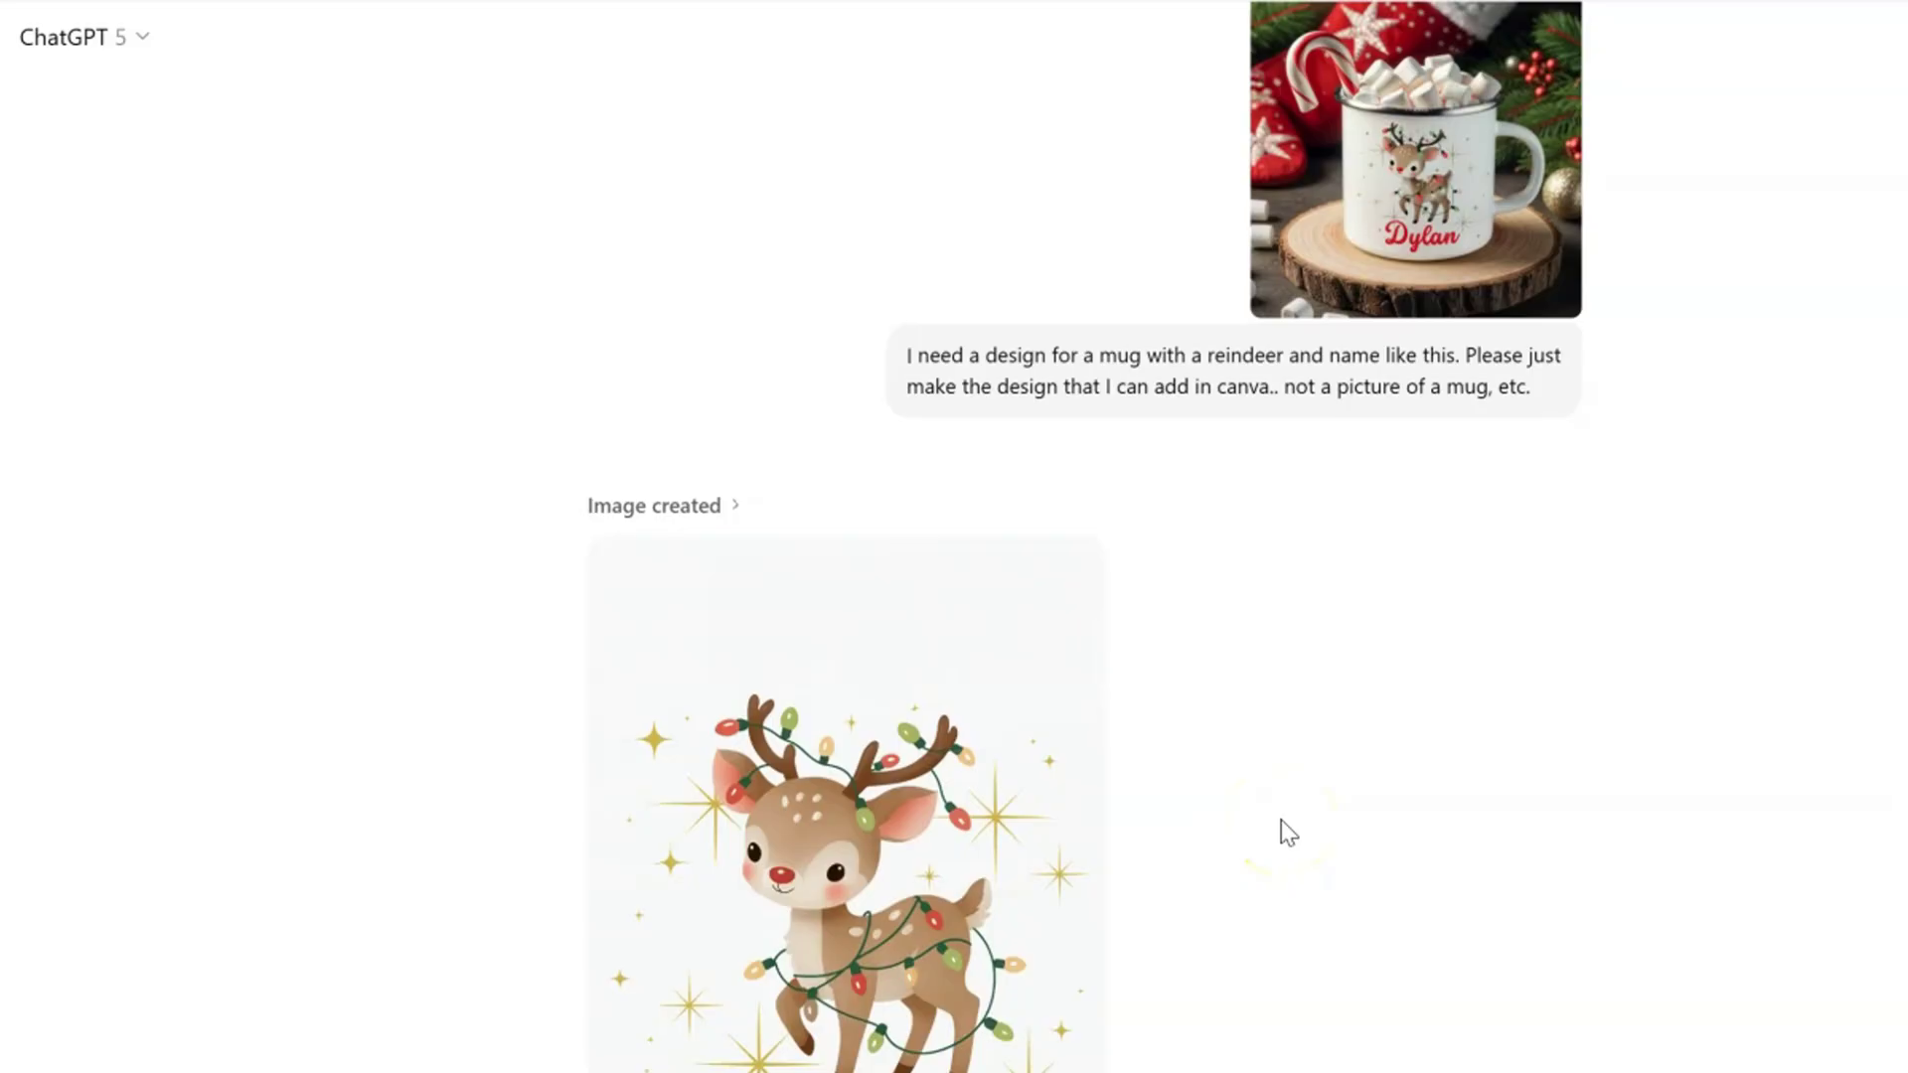
pyautogui.scroll(-3, 1279, 820)
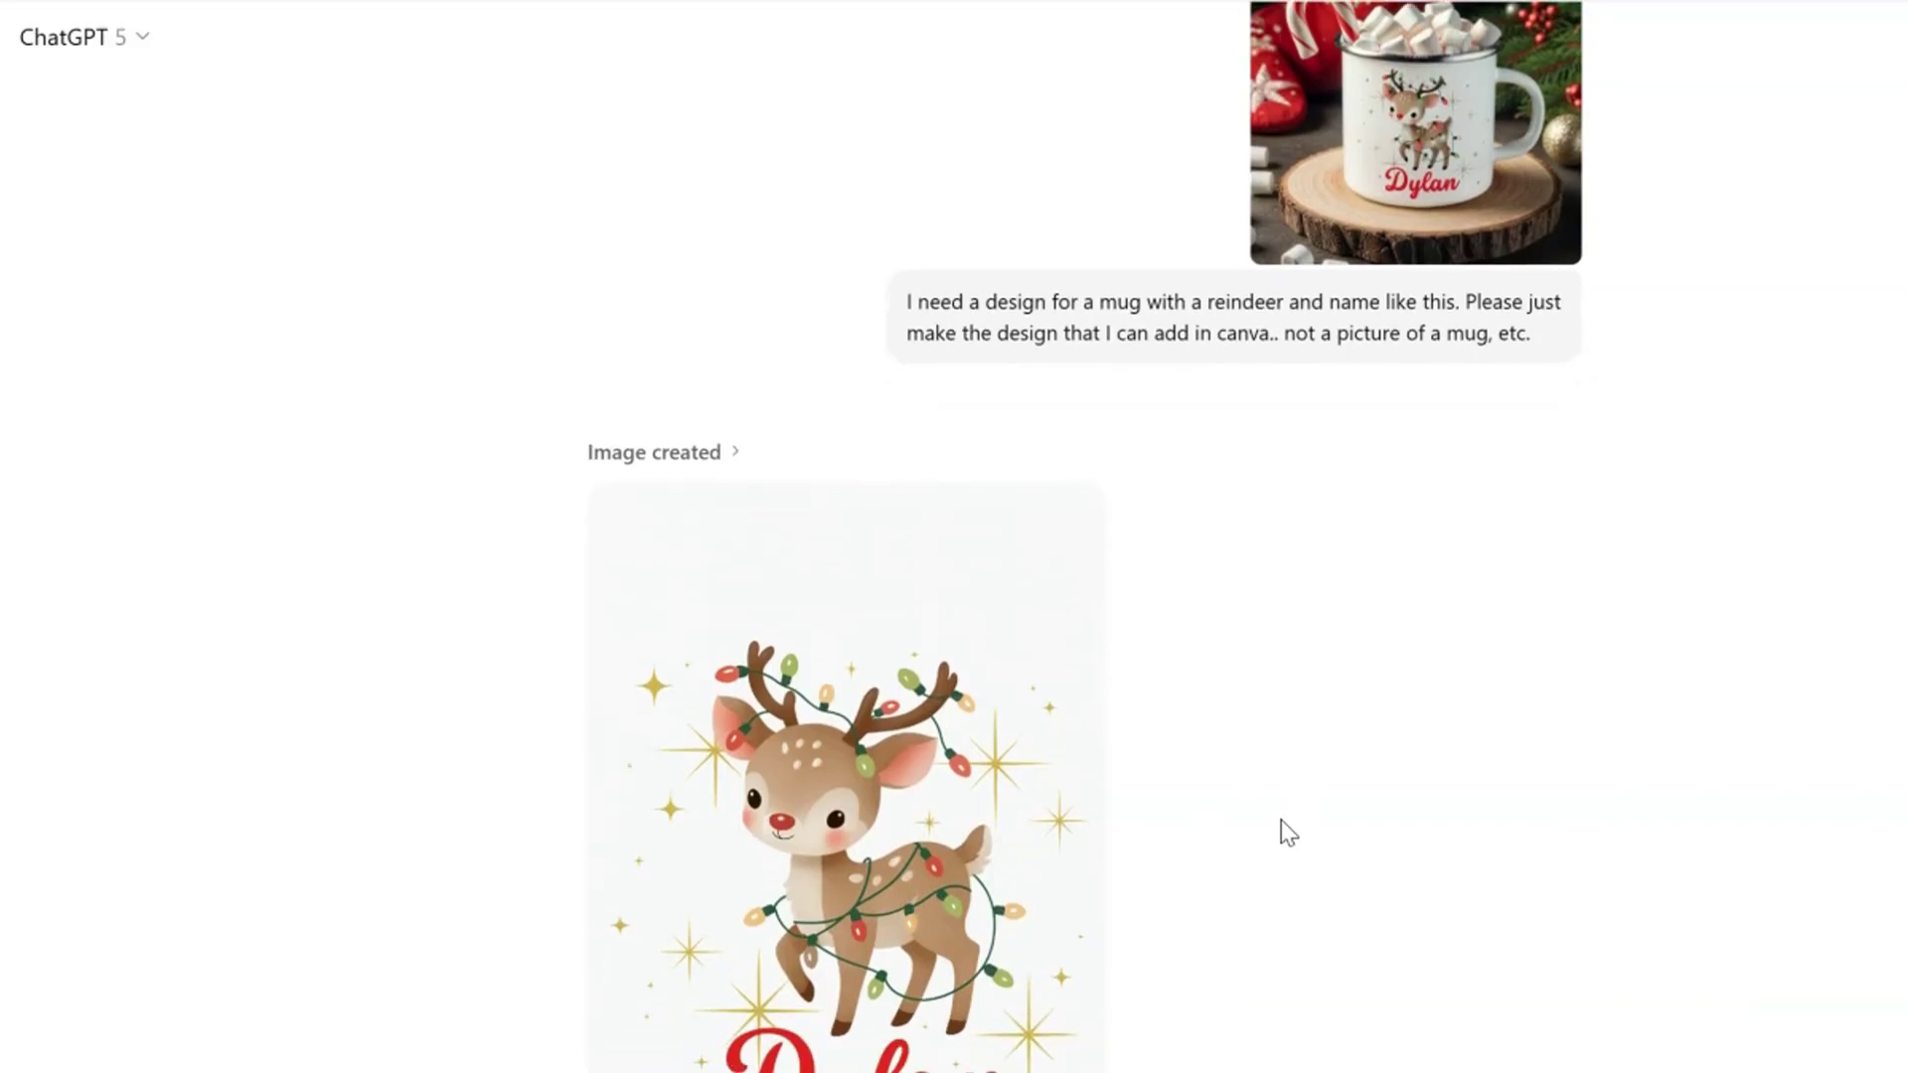
pyautogui.scroll(-1, 1280, 820)
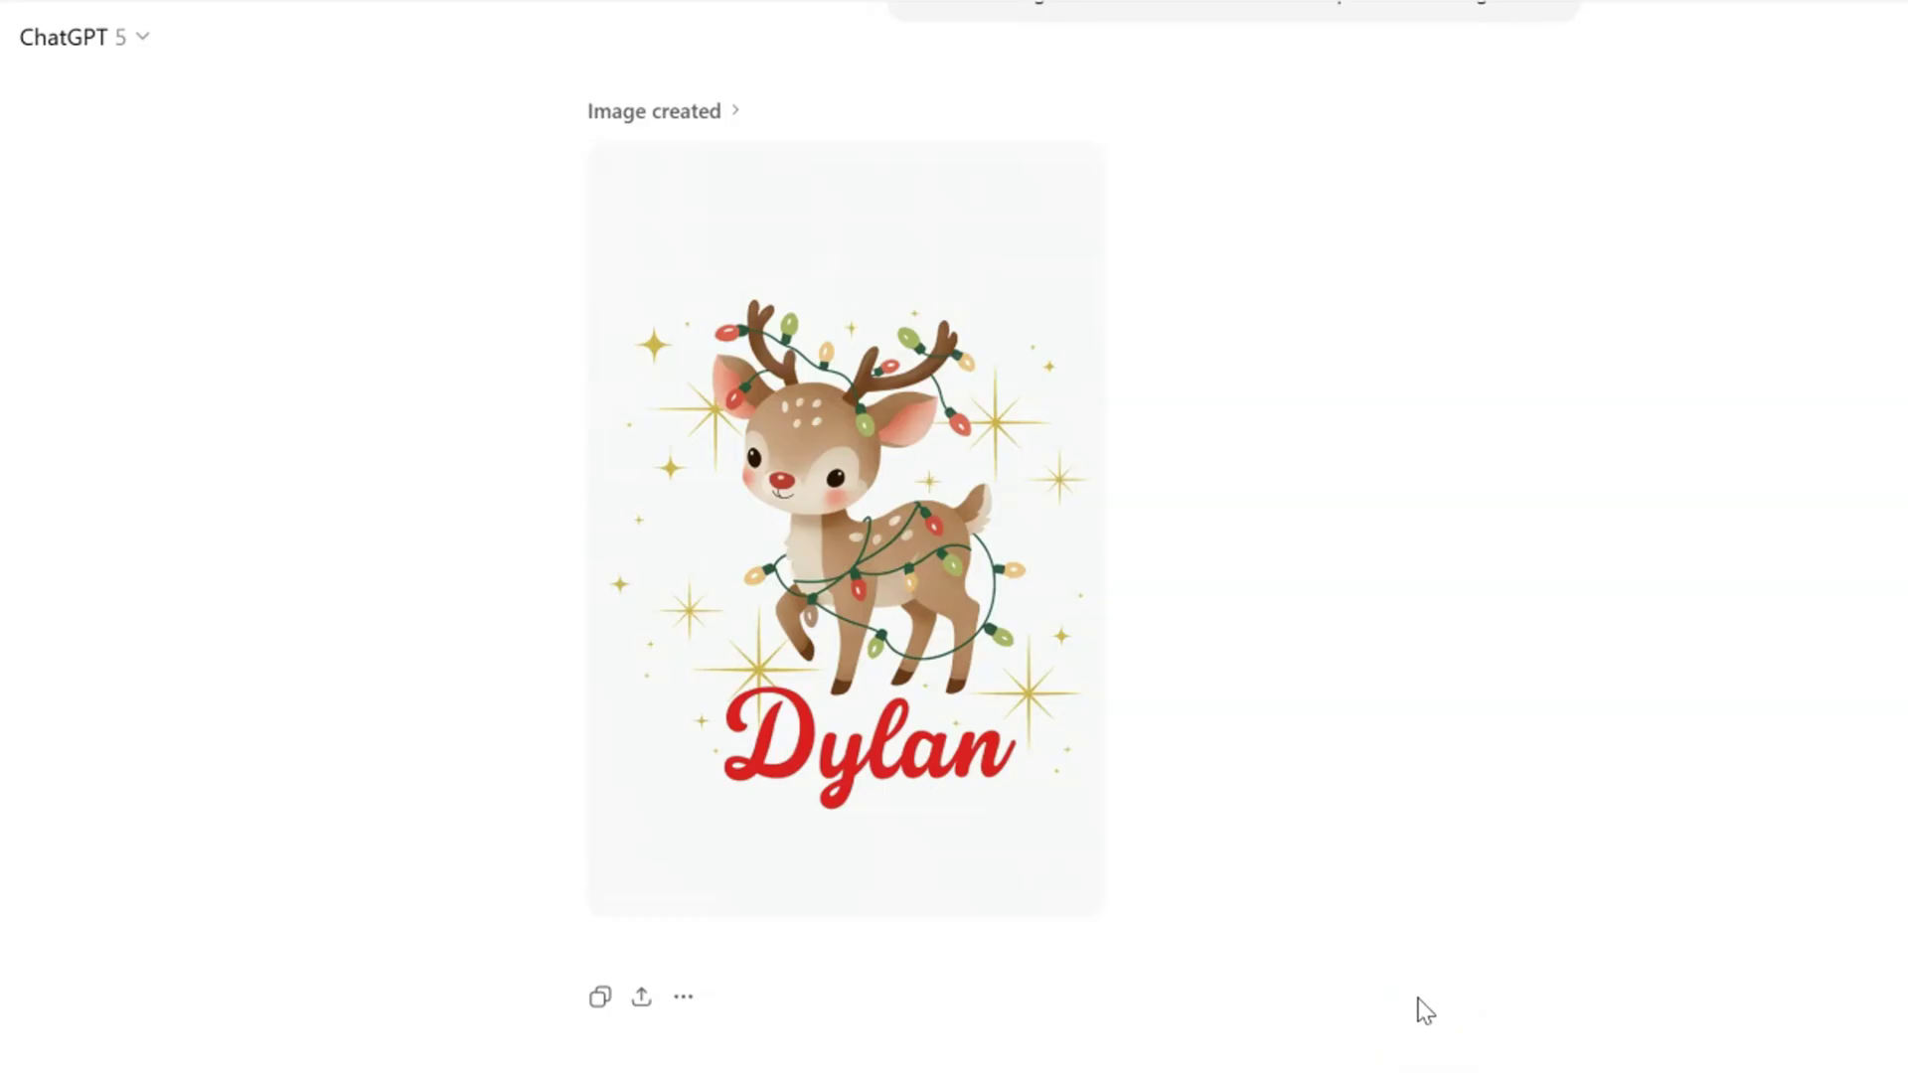
pyautogui.scroll(-6, 1418, 1004)
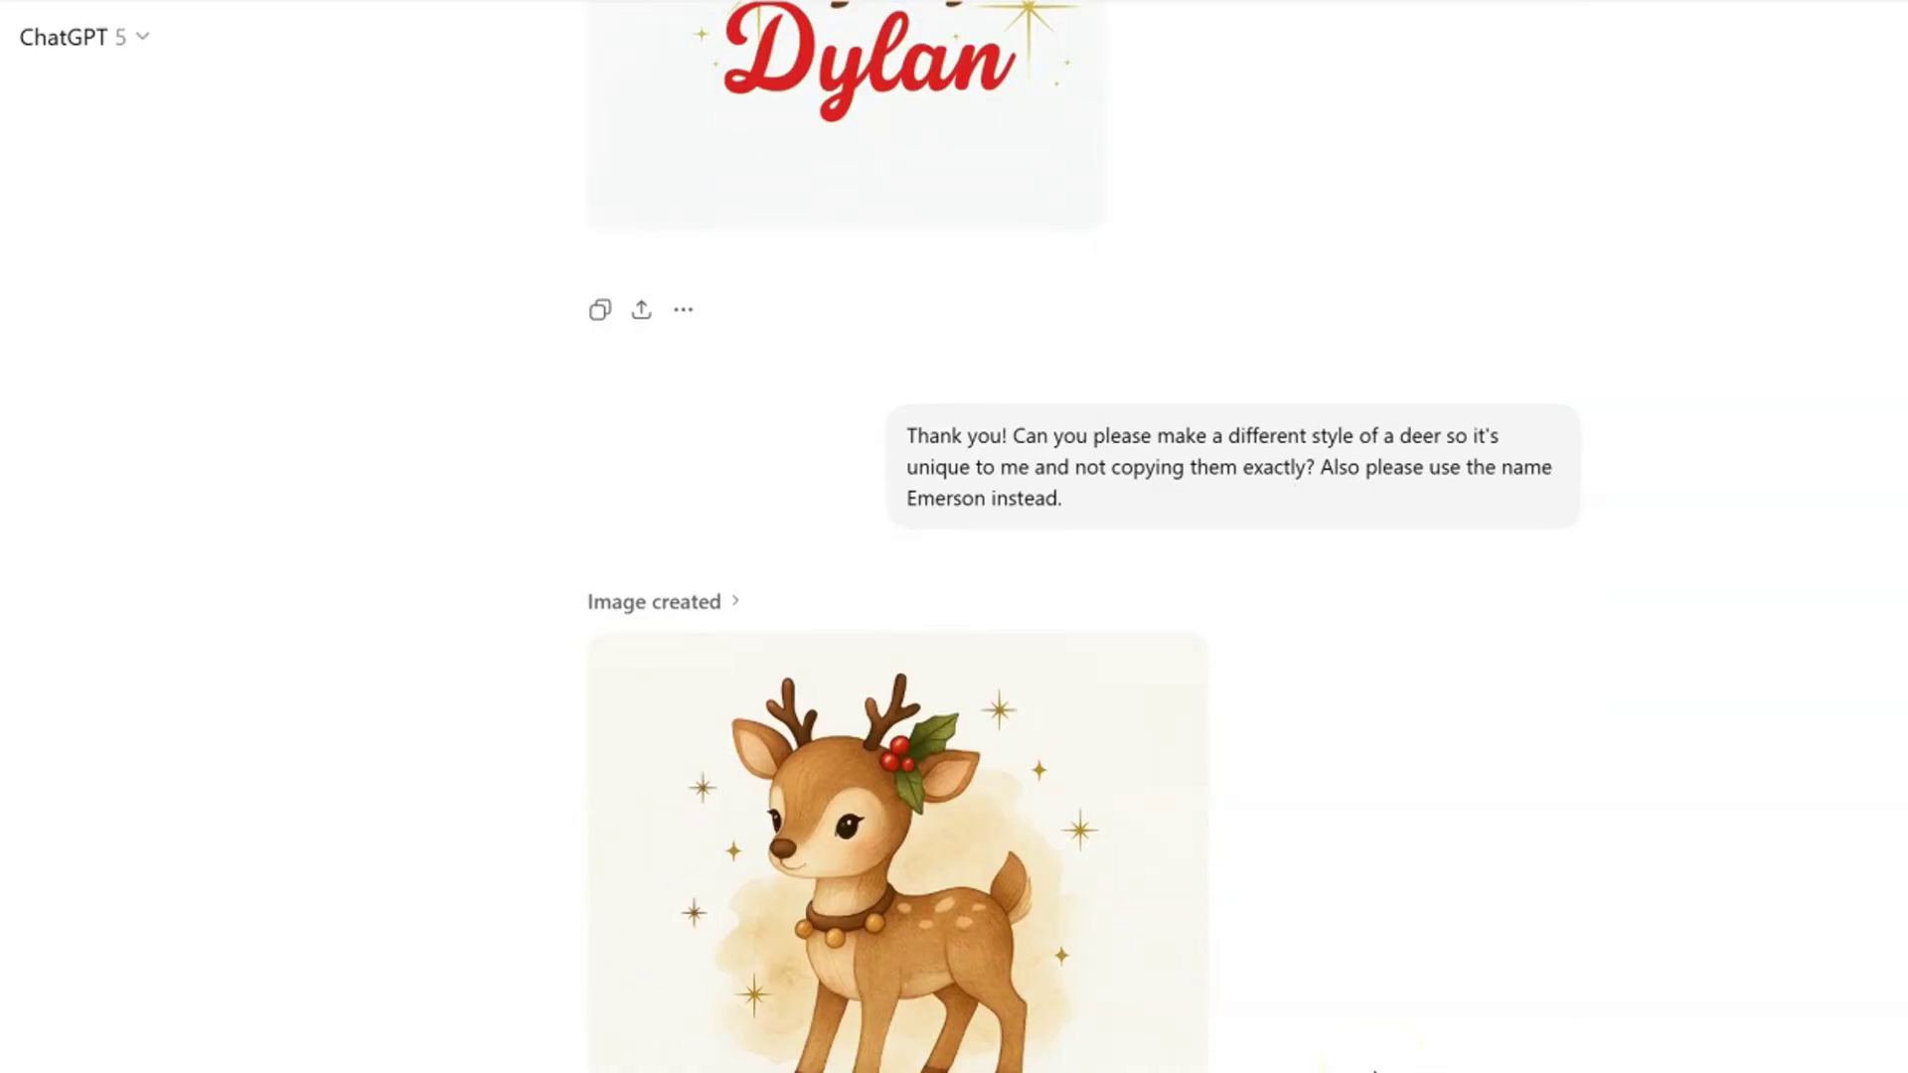
pyautogui.scroll(-3, 1381, 755)
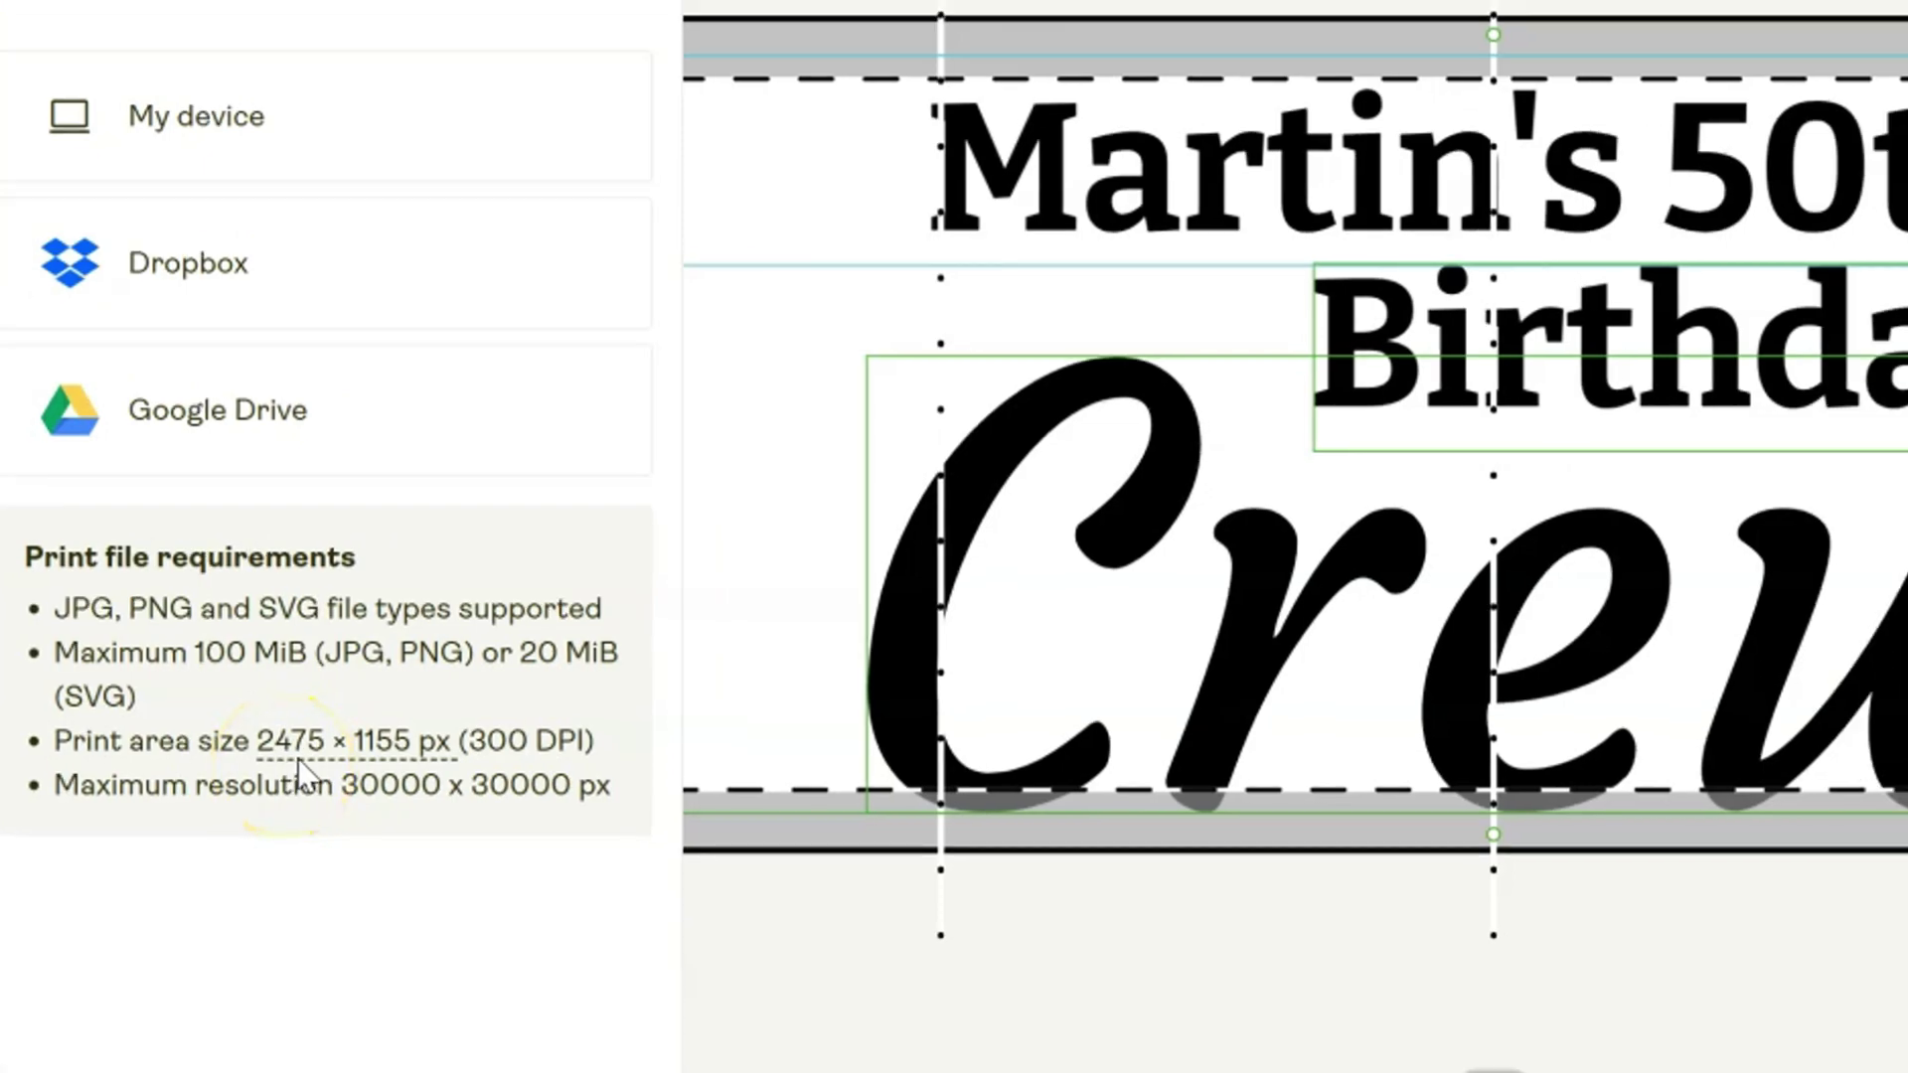
pyautogui.moveTo(378, 756)
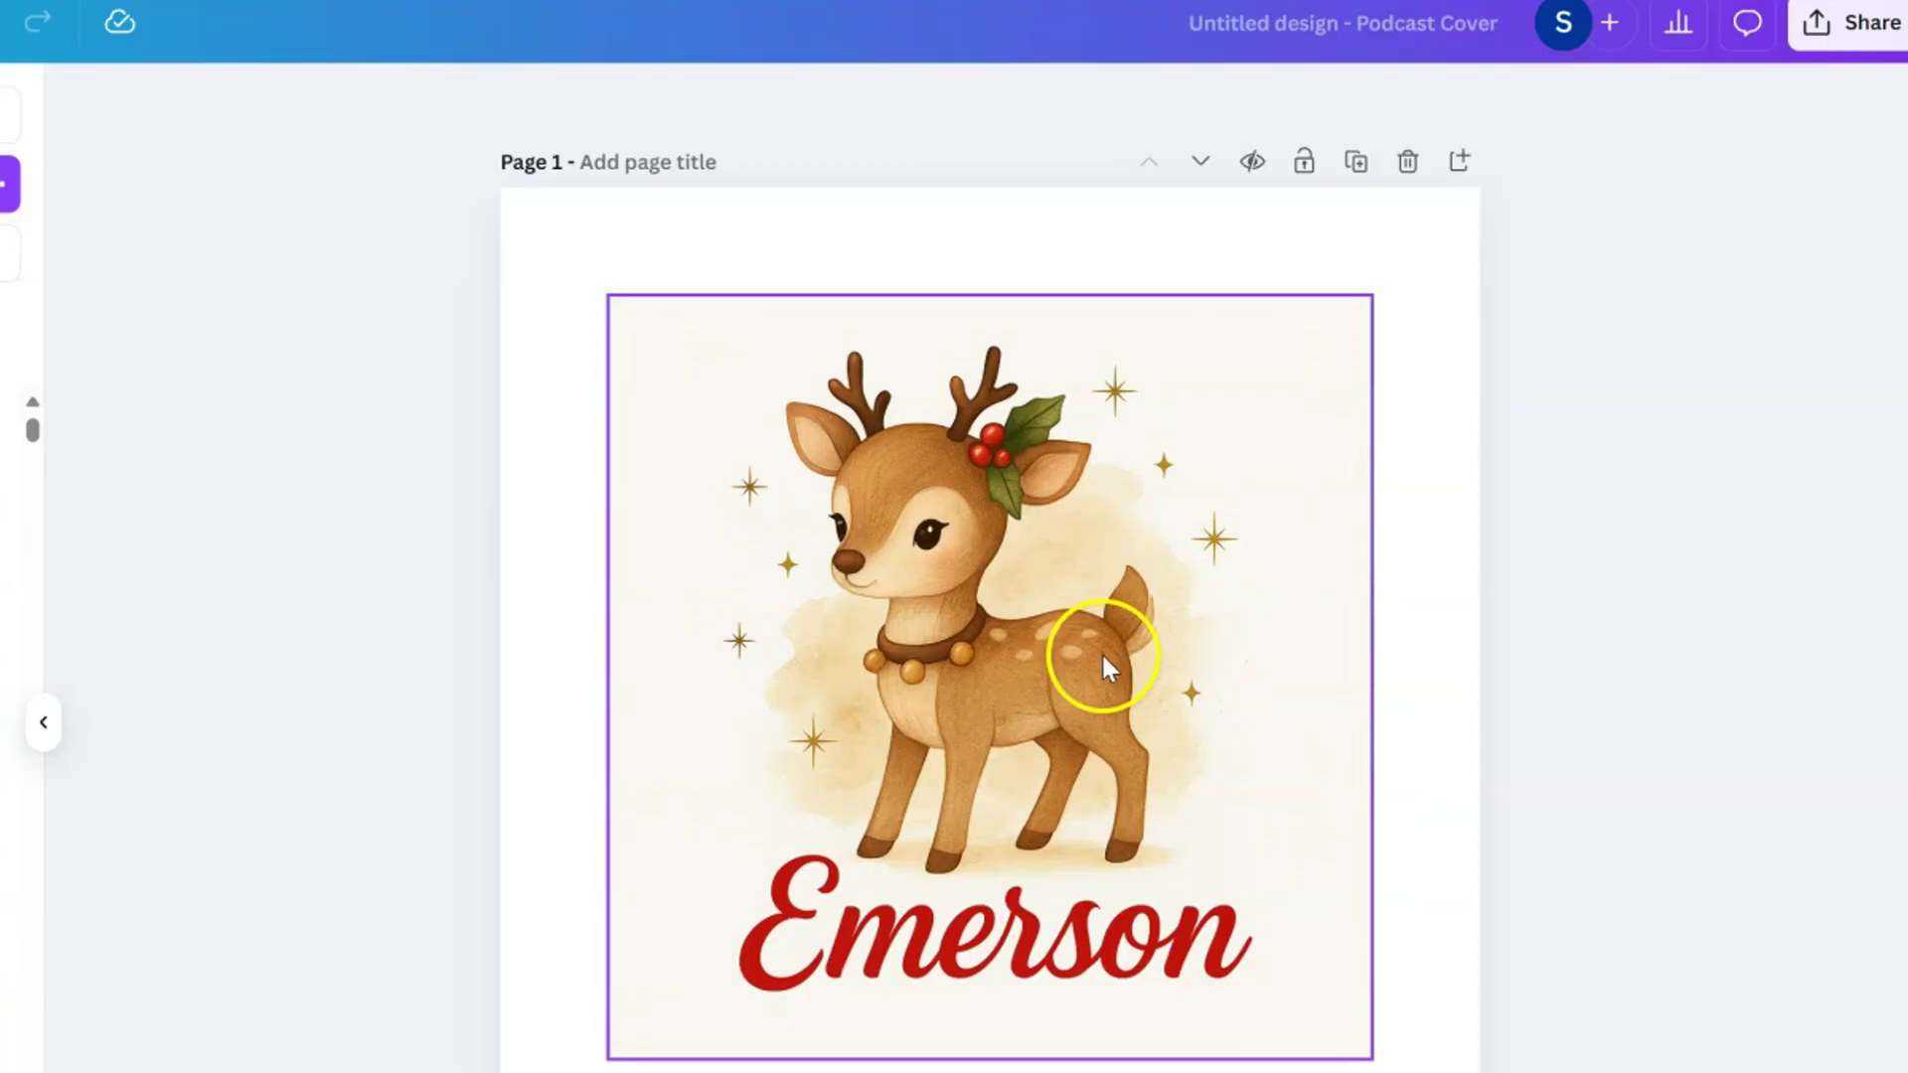
# In Canva, remove the background of the deer image with BG Remover
pyautogui.click(1101, 651)
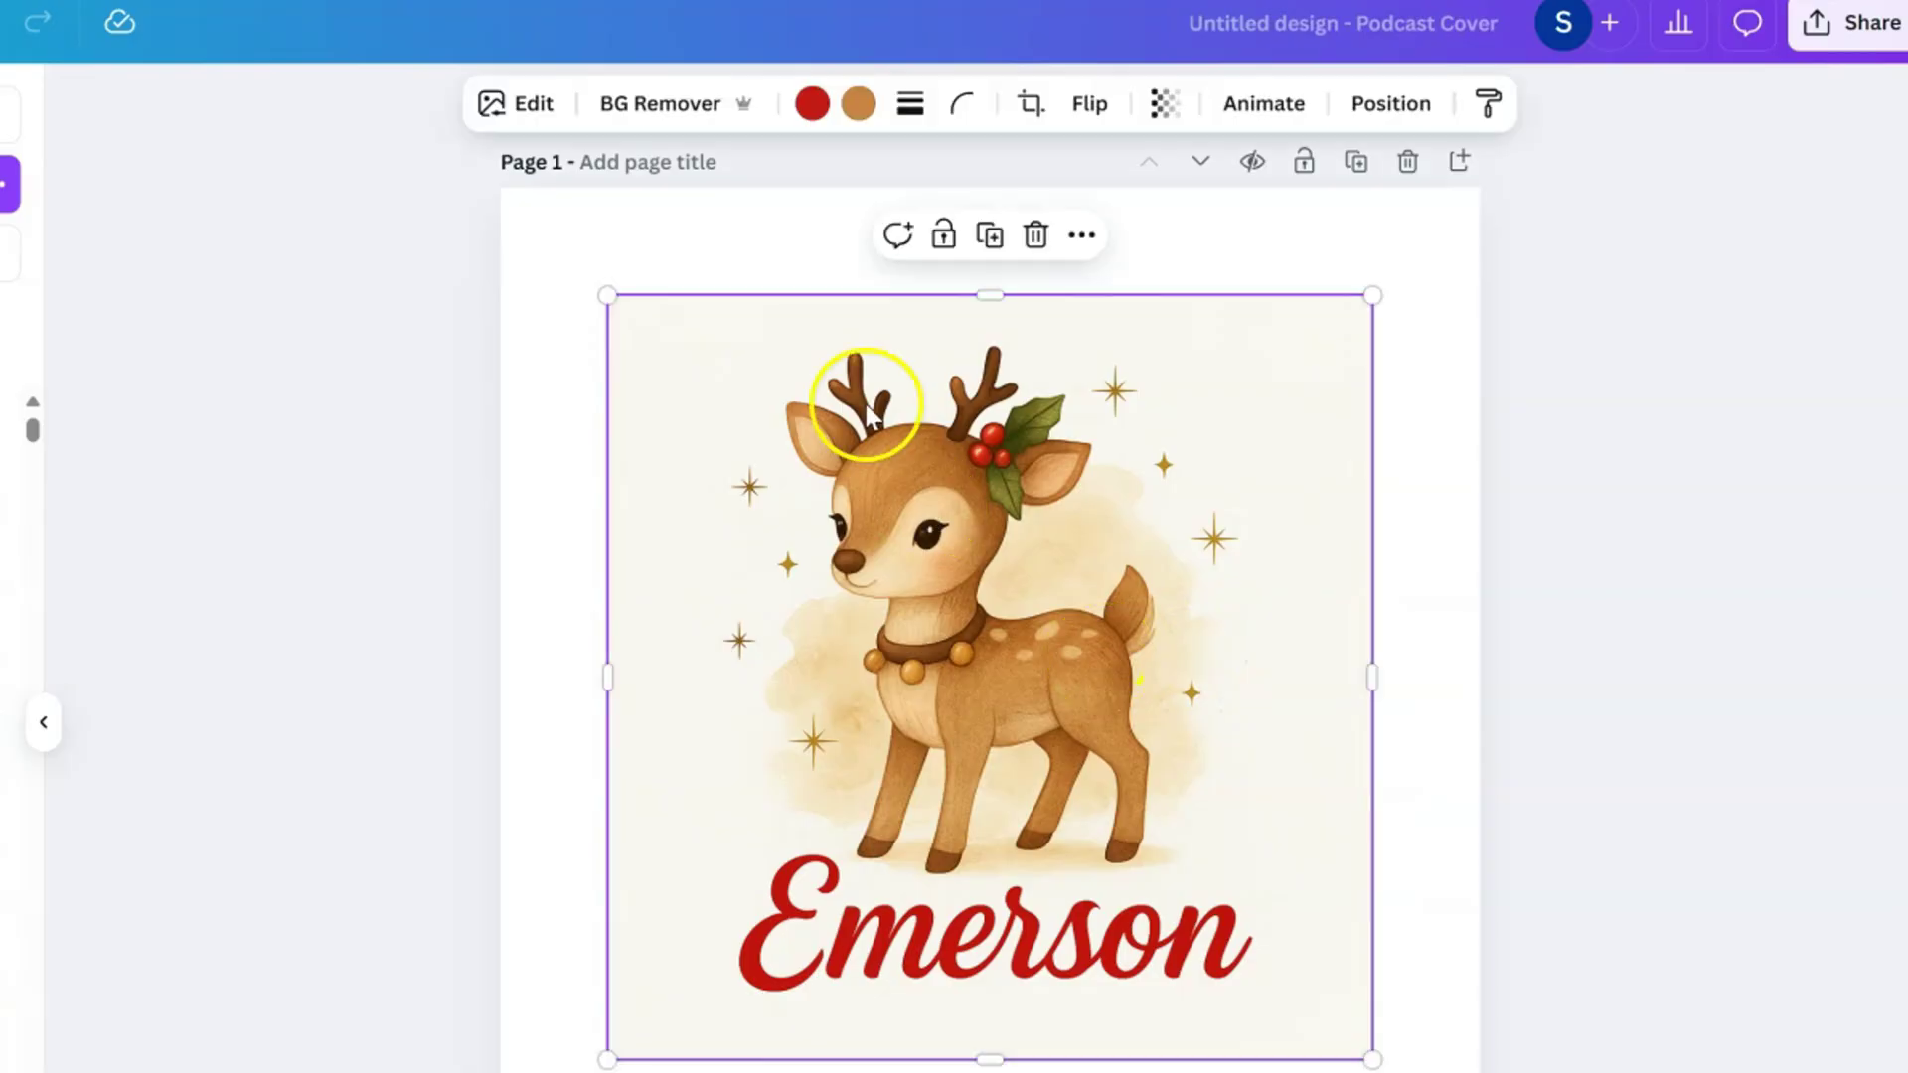
pyautogui.click(532, 103)
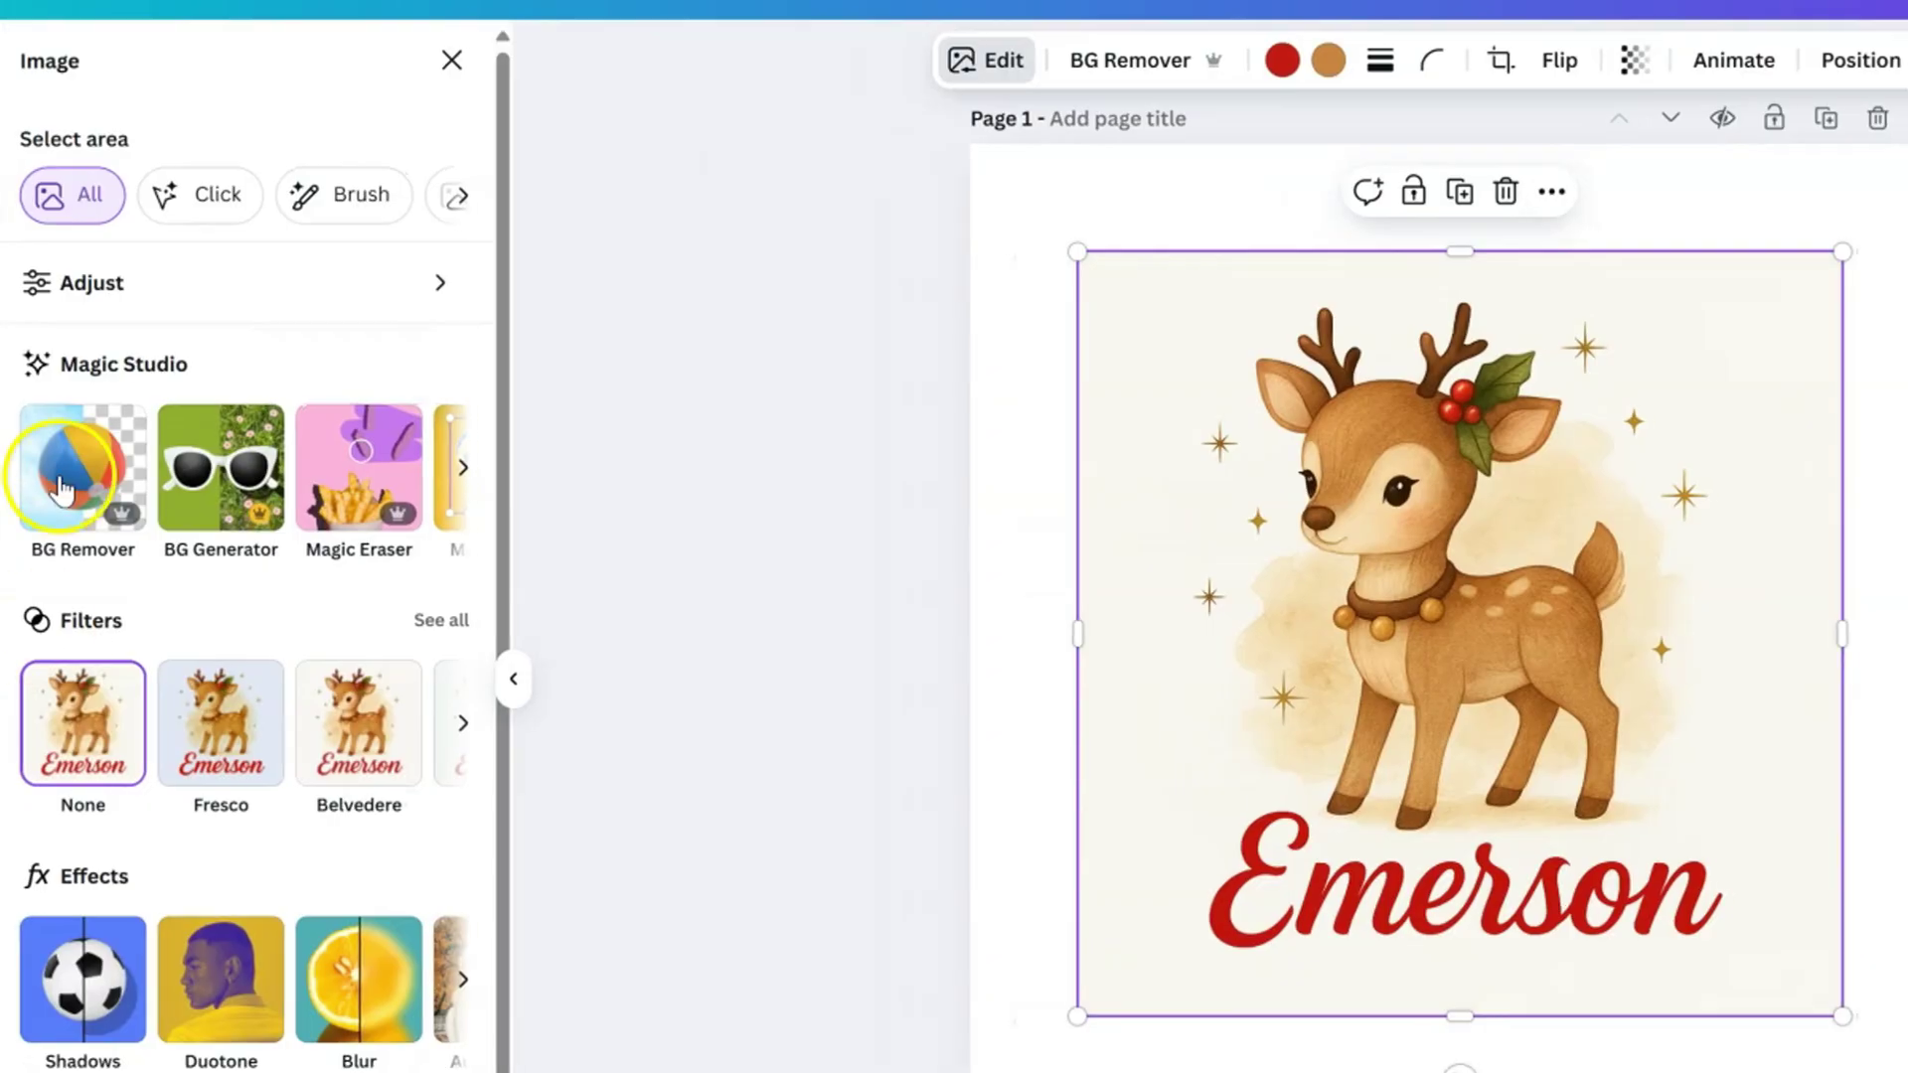
pyautogui.click(85, 489)
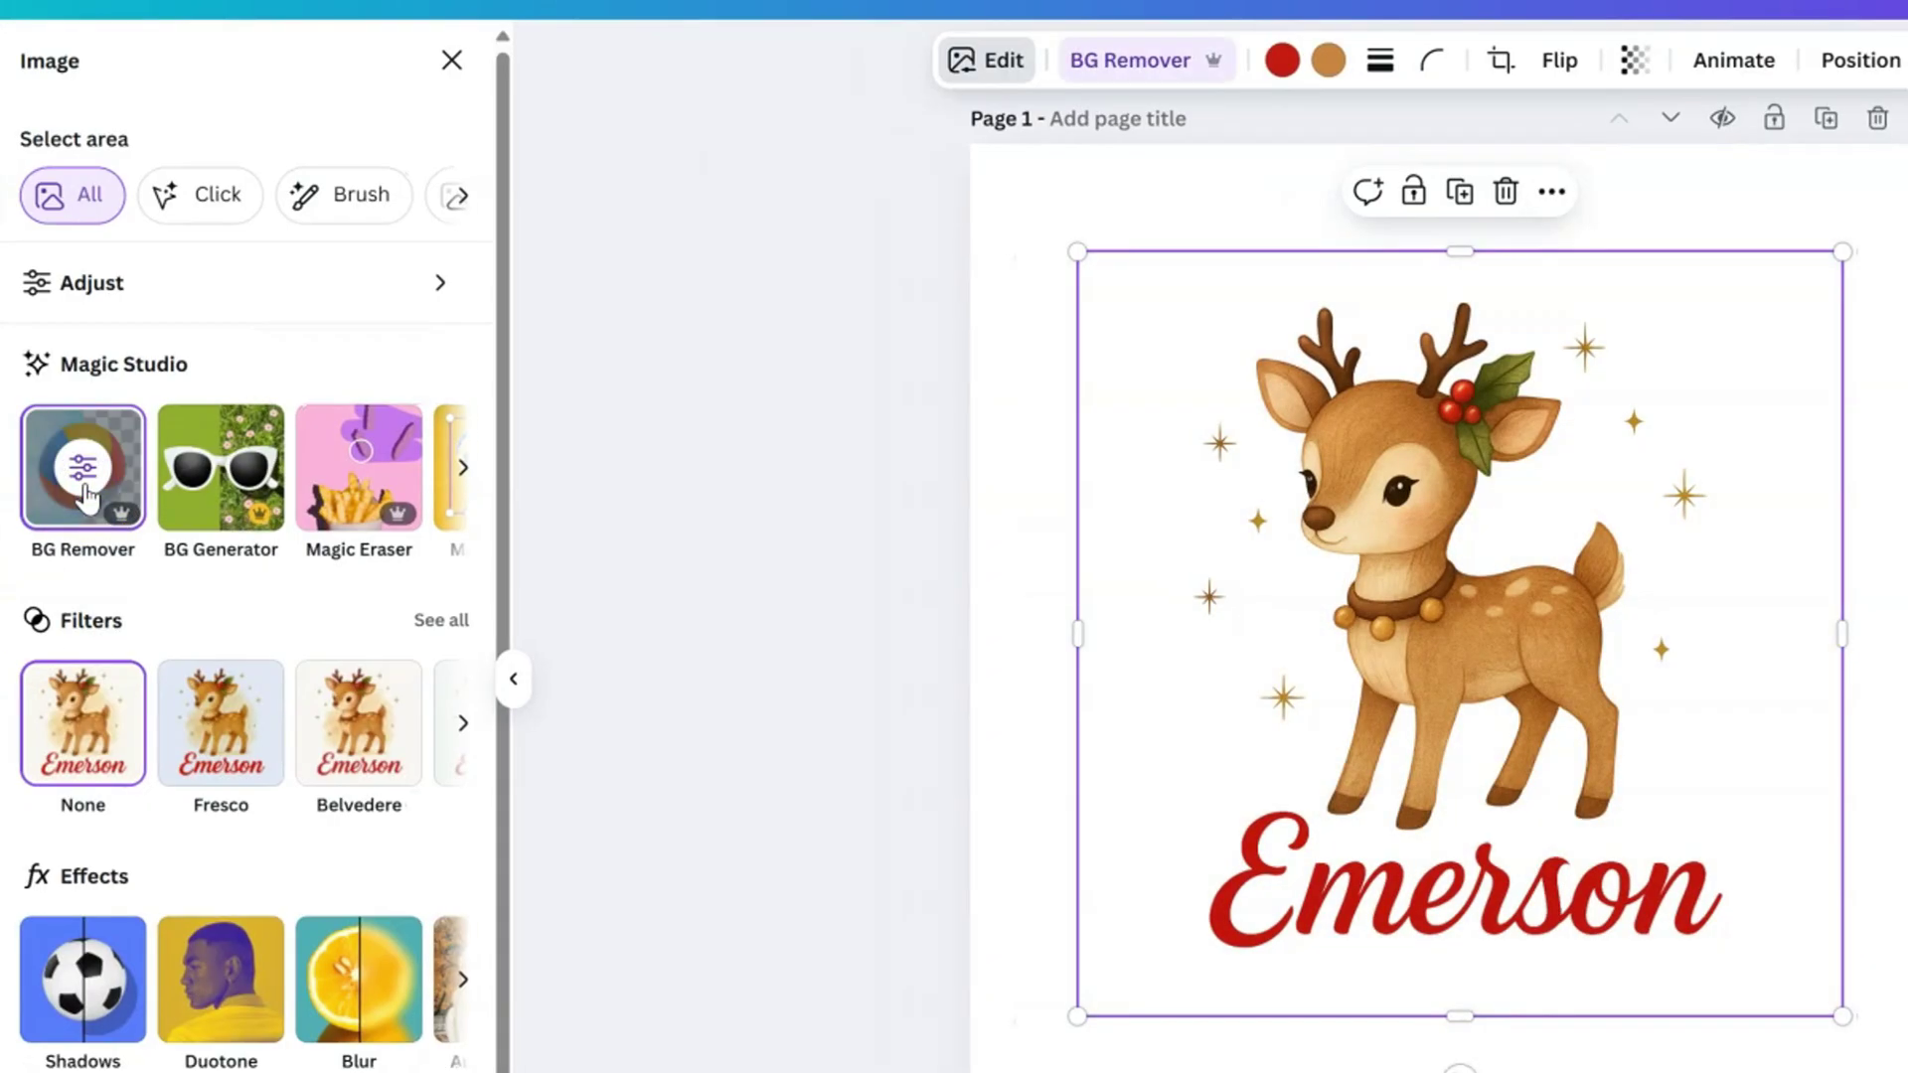
# Crop the deer image from its lower edge up to the hooves to cut off the red name lettering
pyautogui.click(1235, 557)
pyautogui.click(1468, 1016)
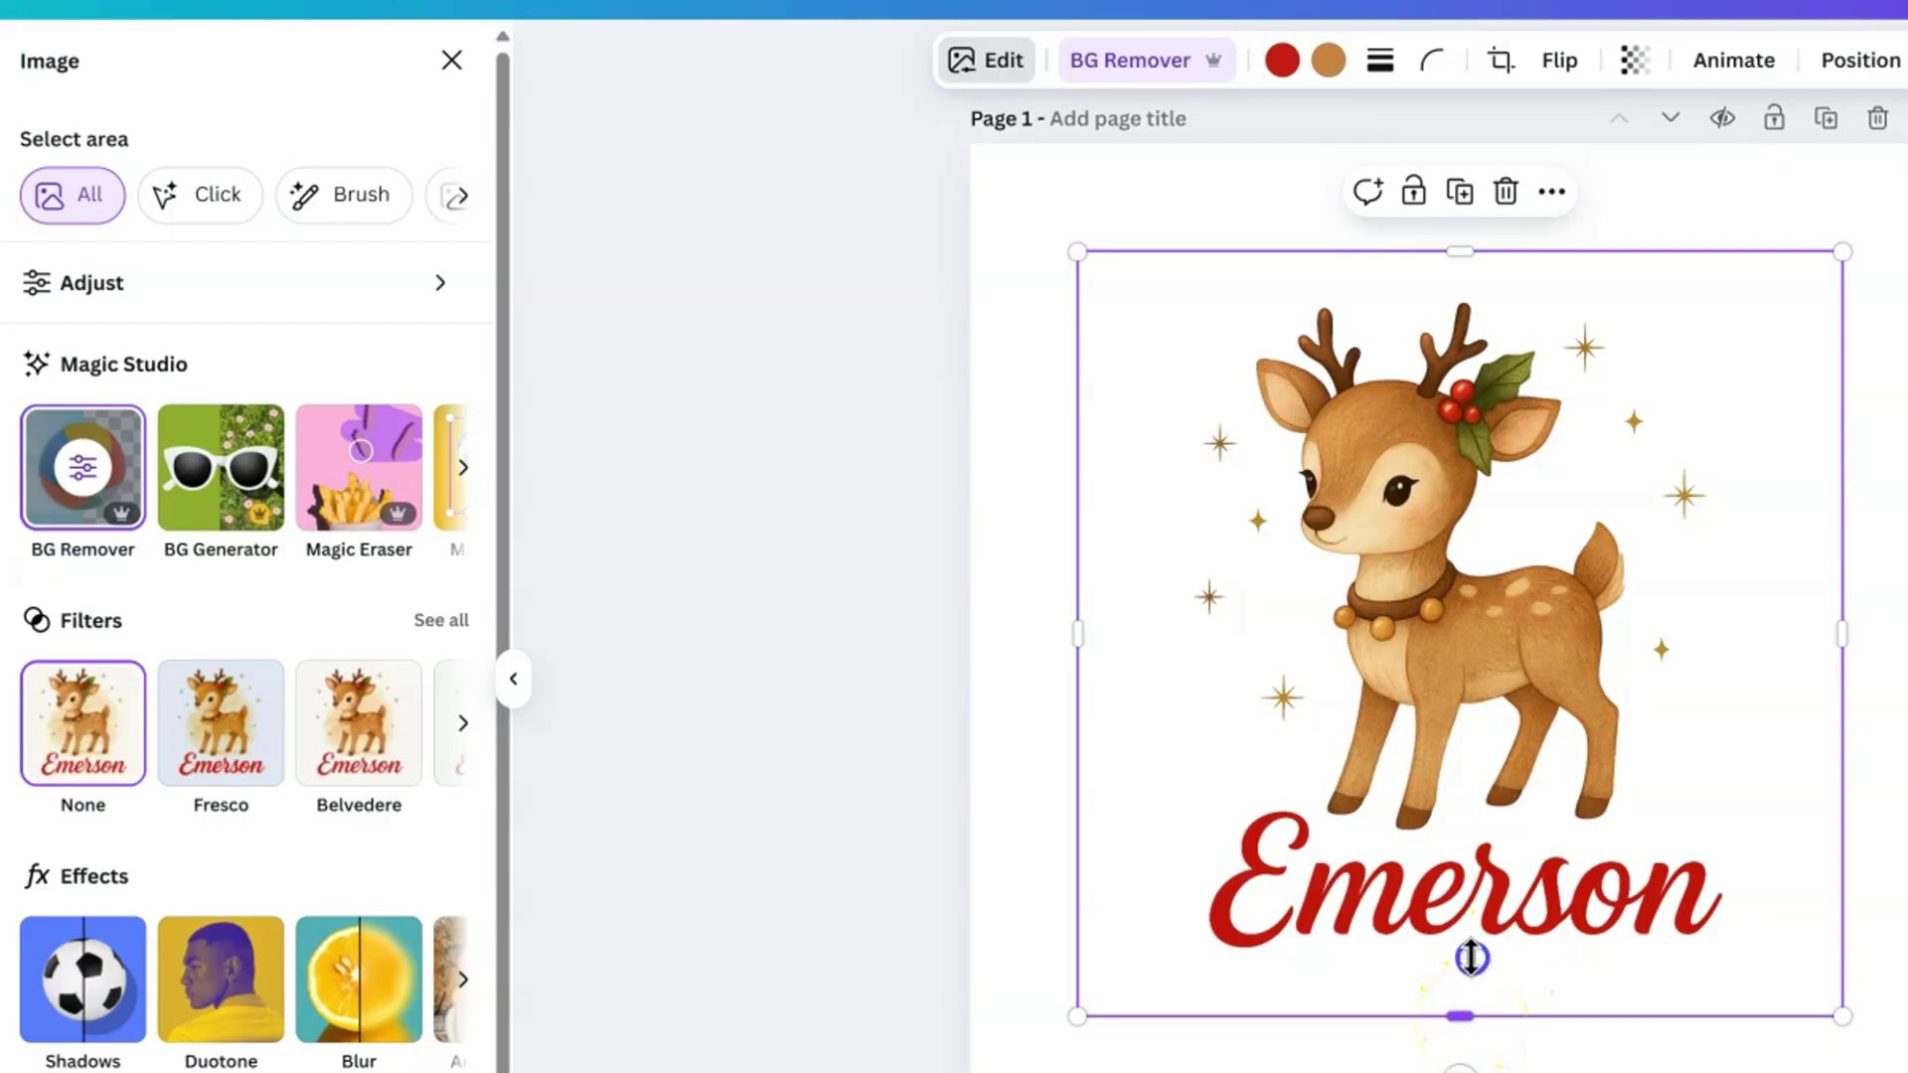
pyautogui.moveTo(1468, 1015); pyautogui.dragTo(1465, 846)
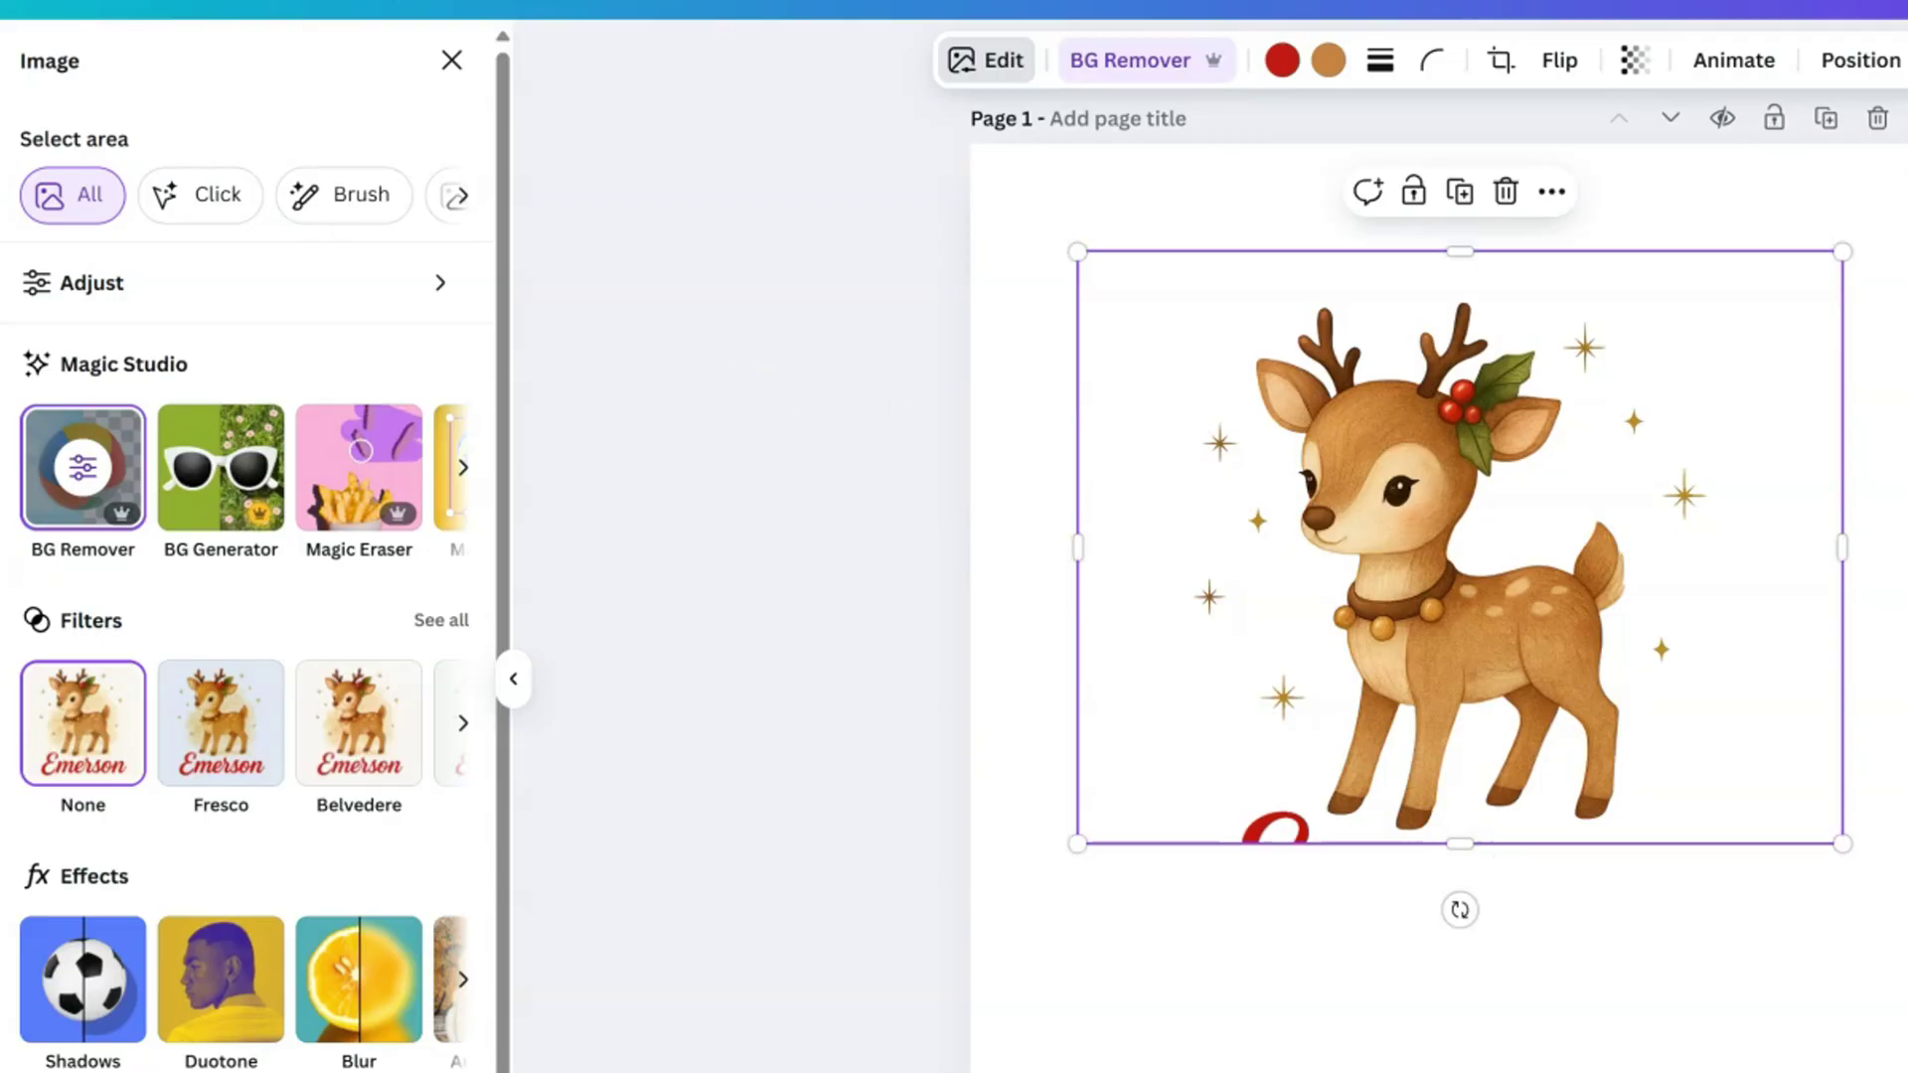
# Enlarge the cropped deer image so it fills more of the page and adjust its position
pyautogui.moveTo(1077, 845); pyautogui.dragTo(971, 938)
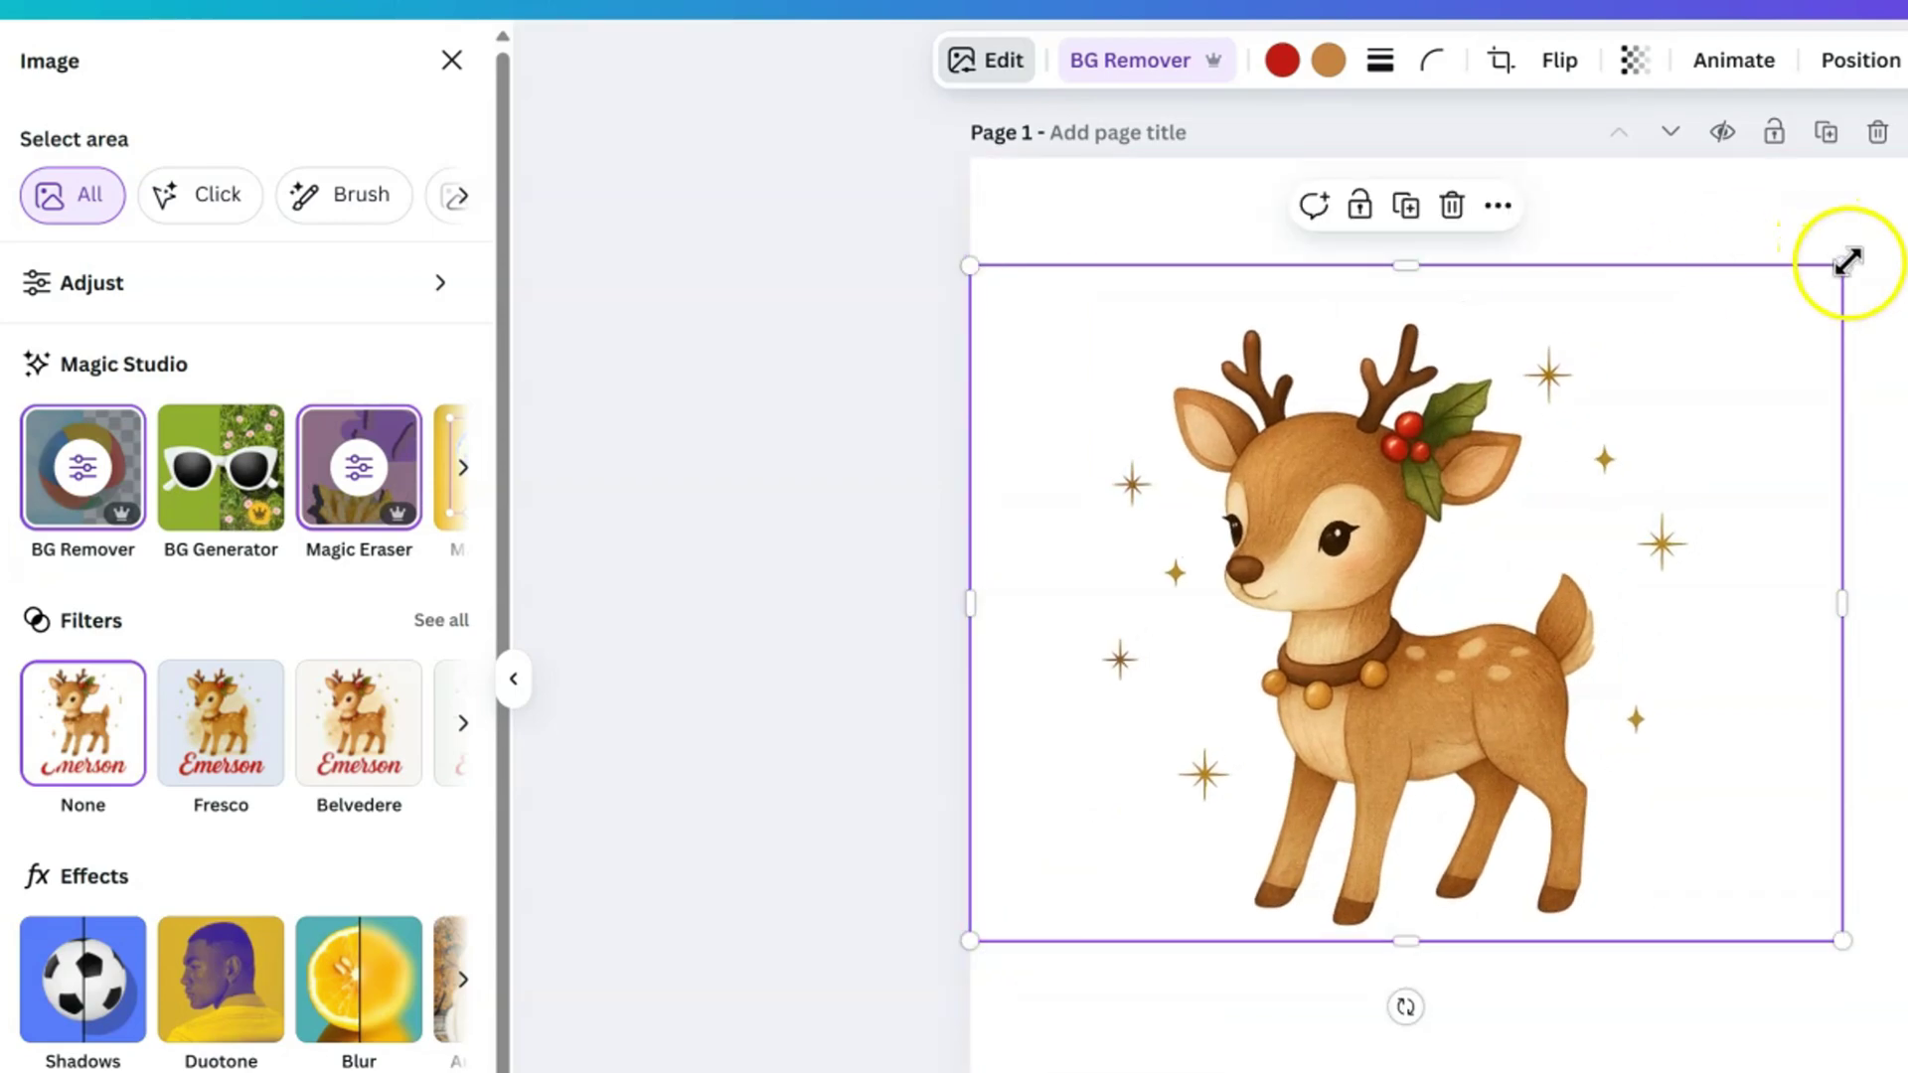
pyautogui.moveTo(1839, 260); pyautogui.dragTo(1895, 225)
pyautogui.moveTo(1596, 661); pyautogui.dragTo(1603, 661)
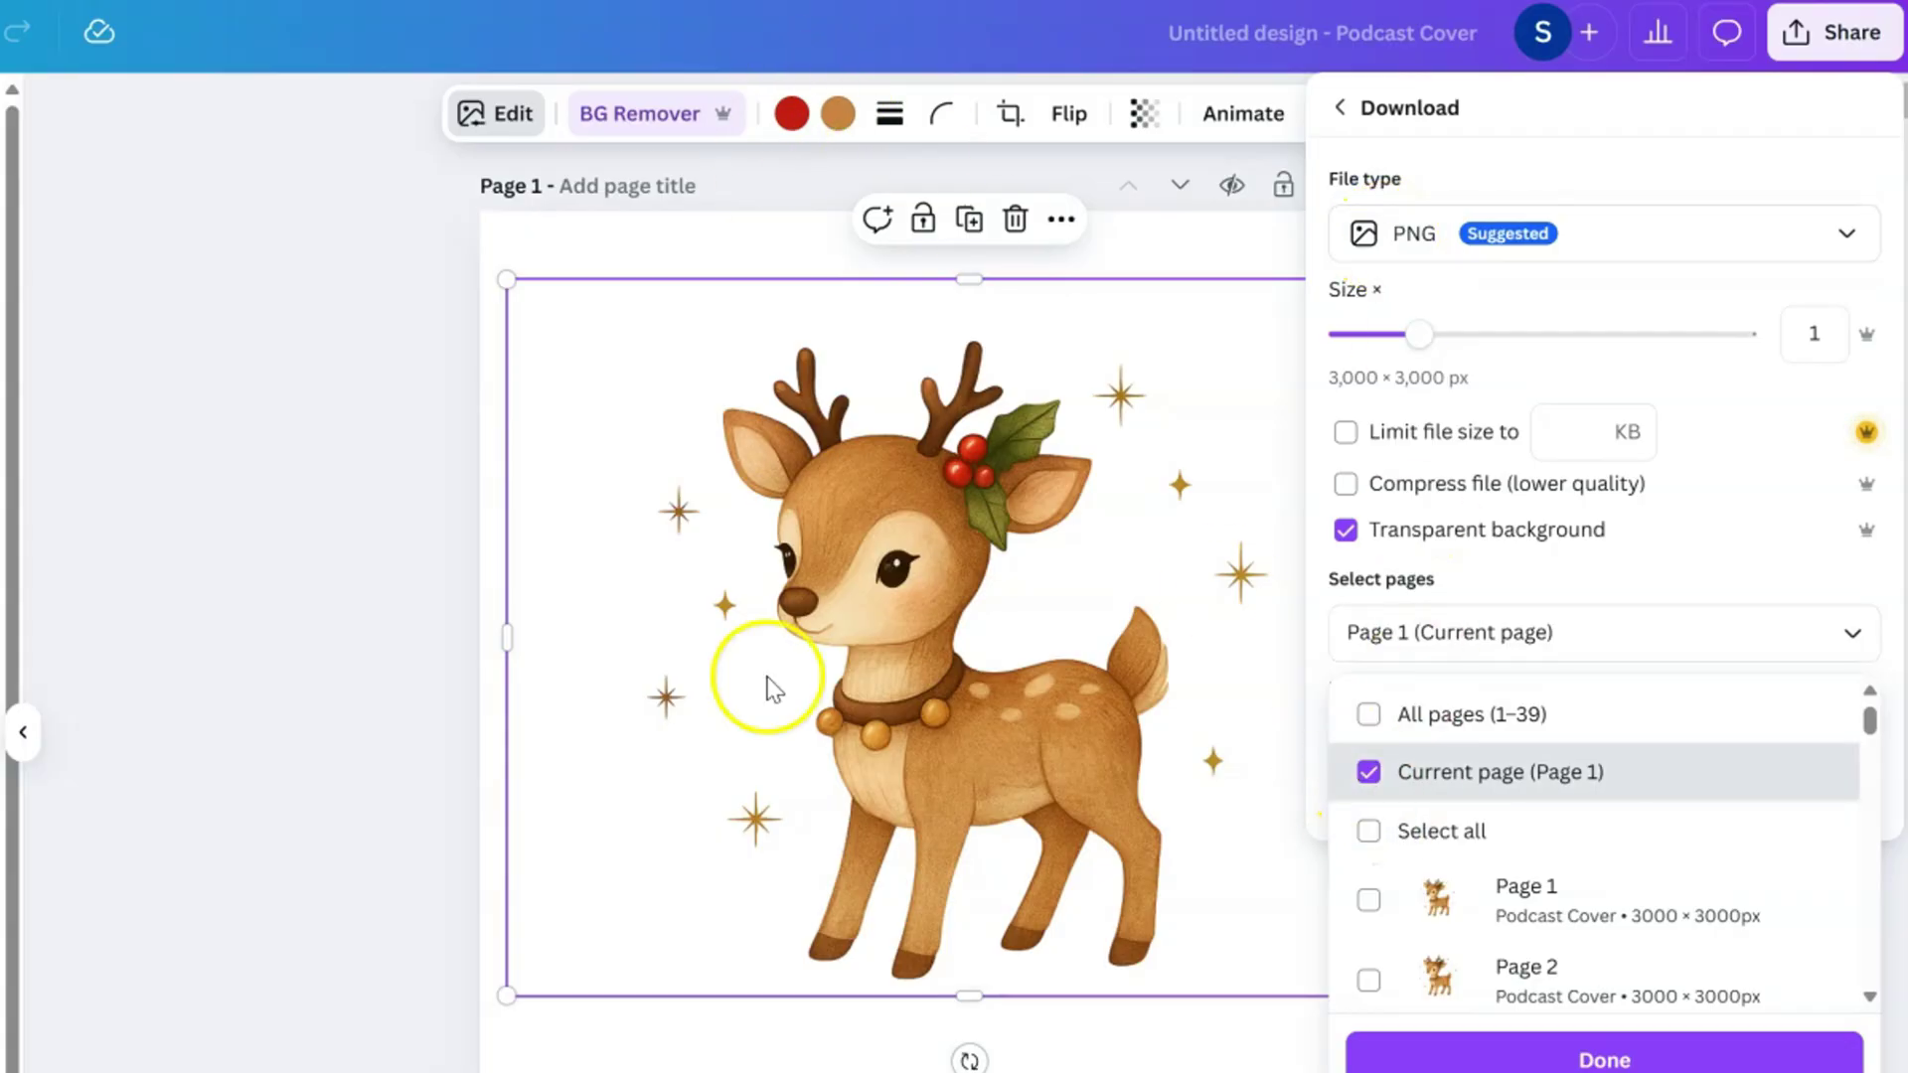
# Download the current page as a PNG with a transparent background
pyautogui.click(1608, 1053)
pyautogui.click(1573, 792)
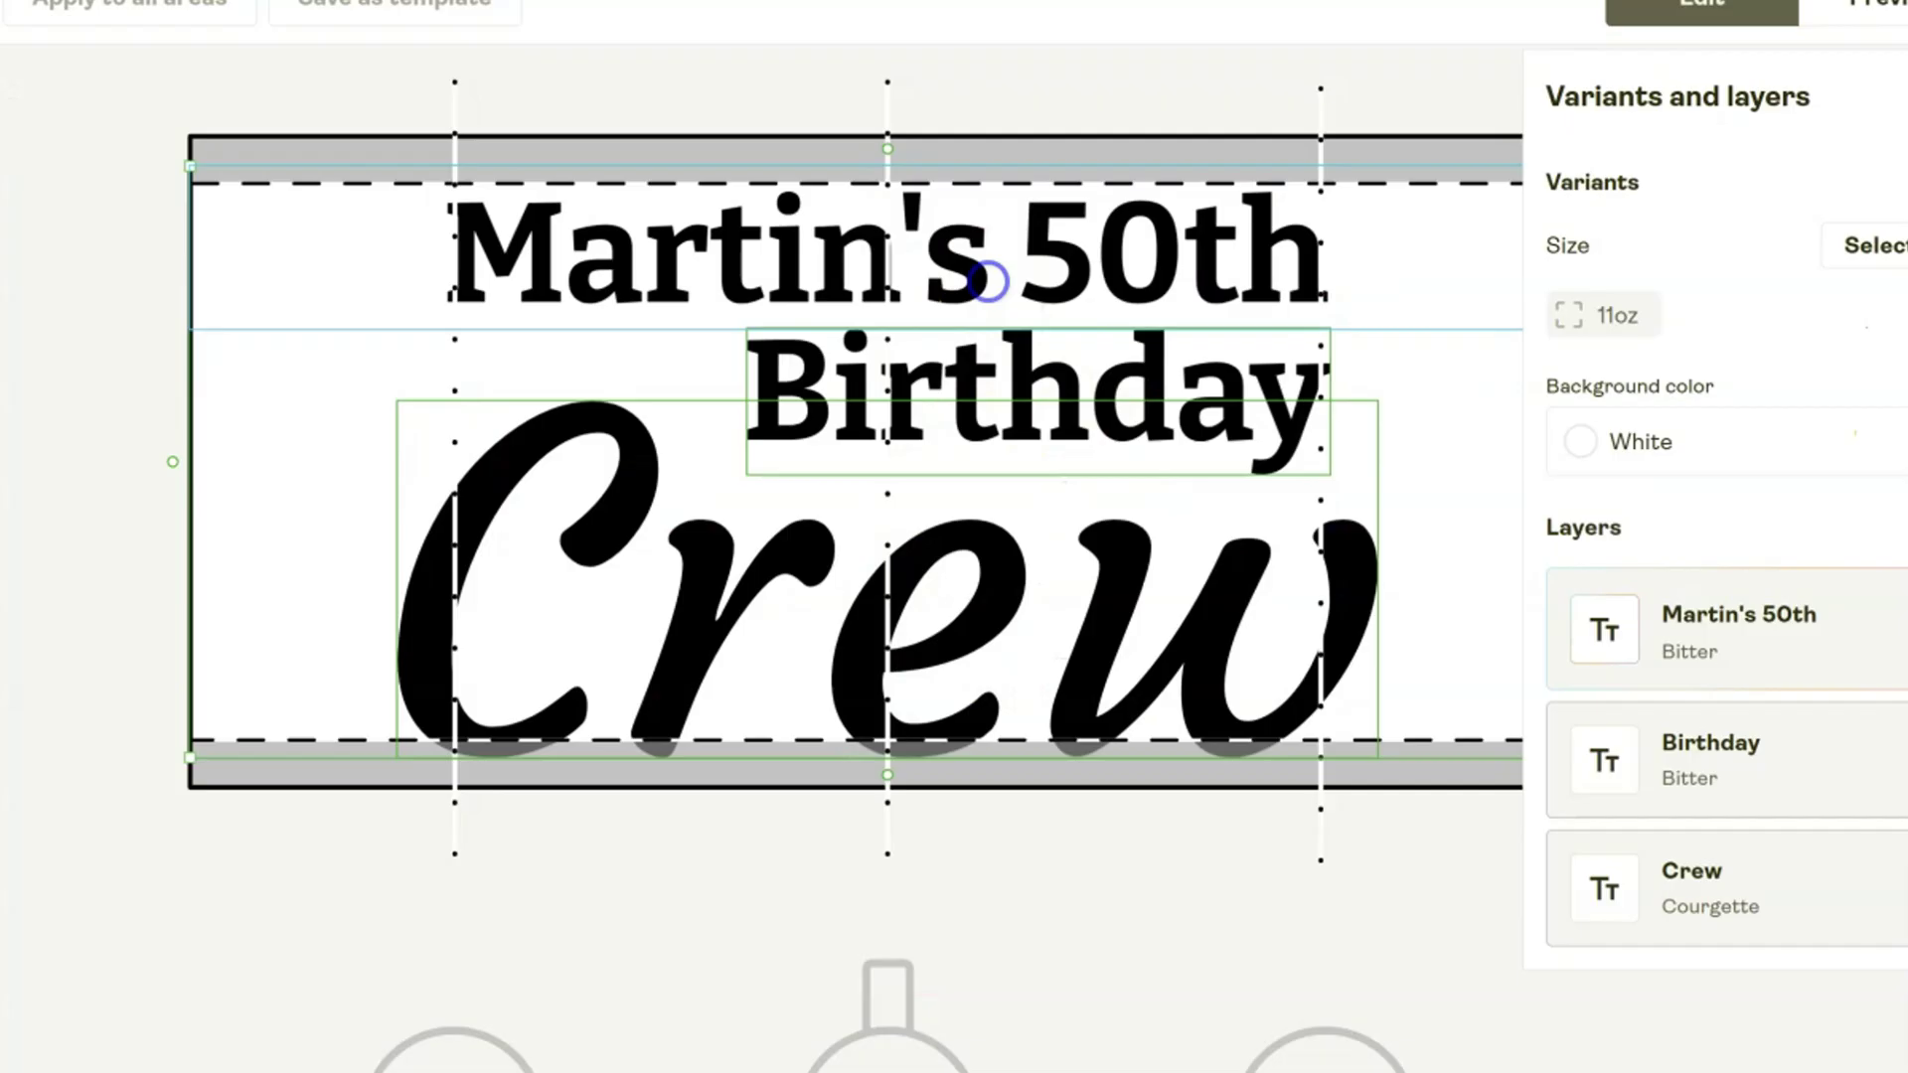
# In the Printify mug design, delete the "50th" and "Birthday" text layers, keeping only the "Crew" layer
pyautogui.click(923, 274)
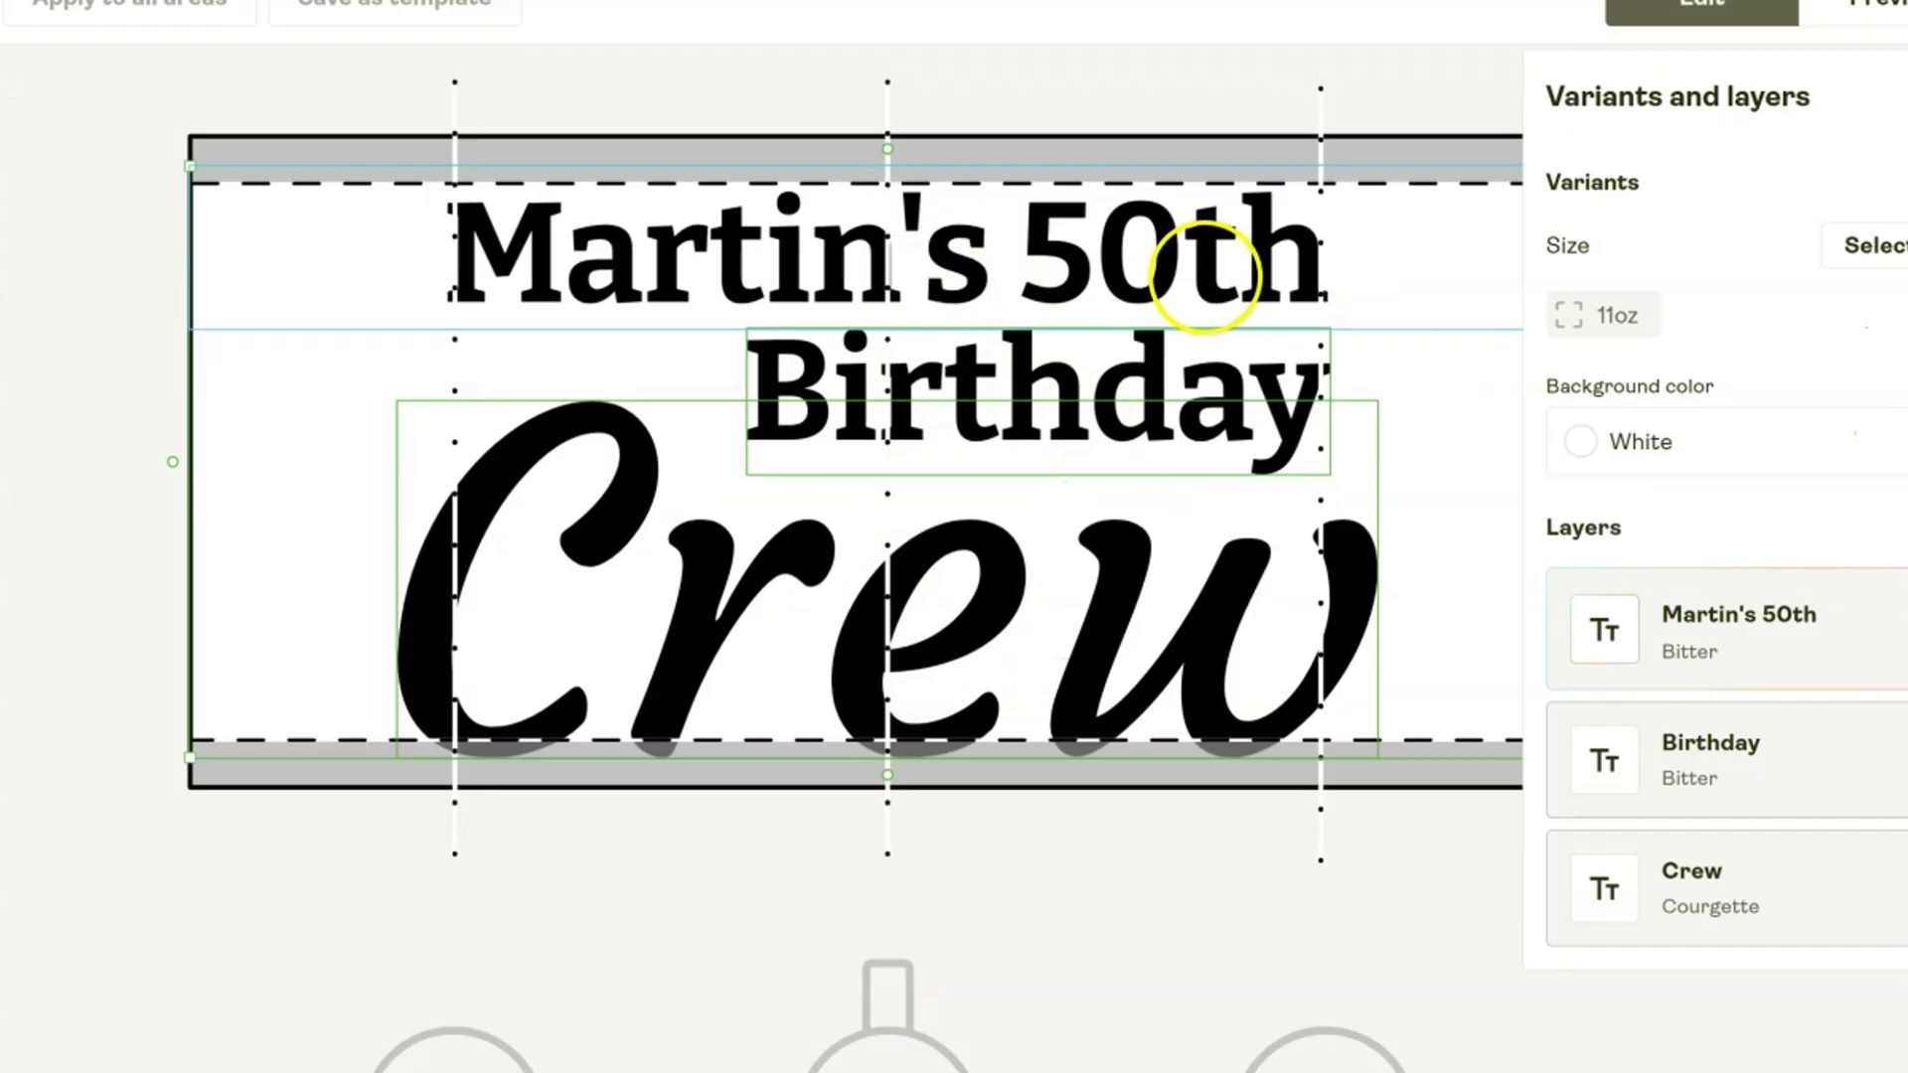
pyautogui.click(990, 465)
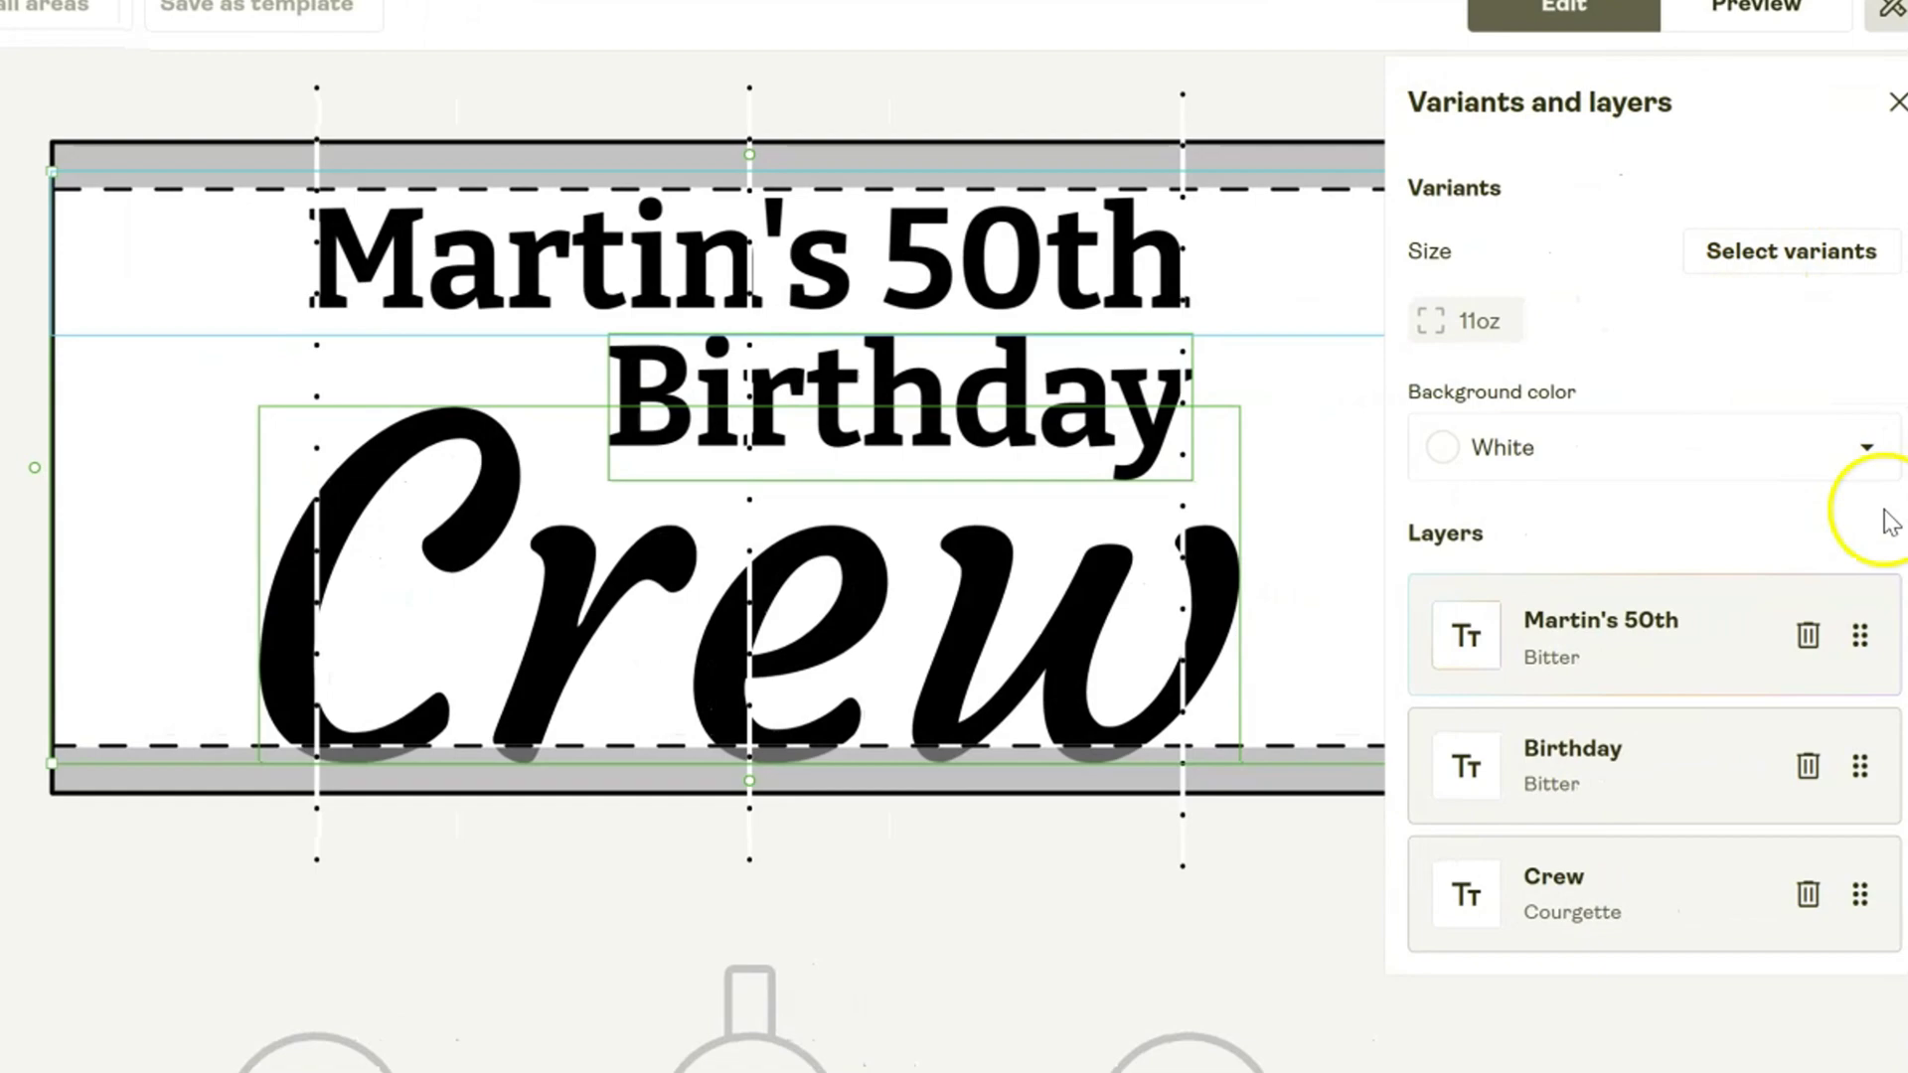
pyautogui.click(1807, 636)
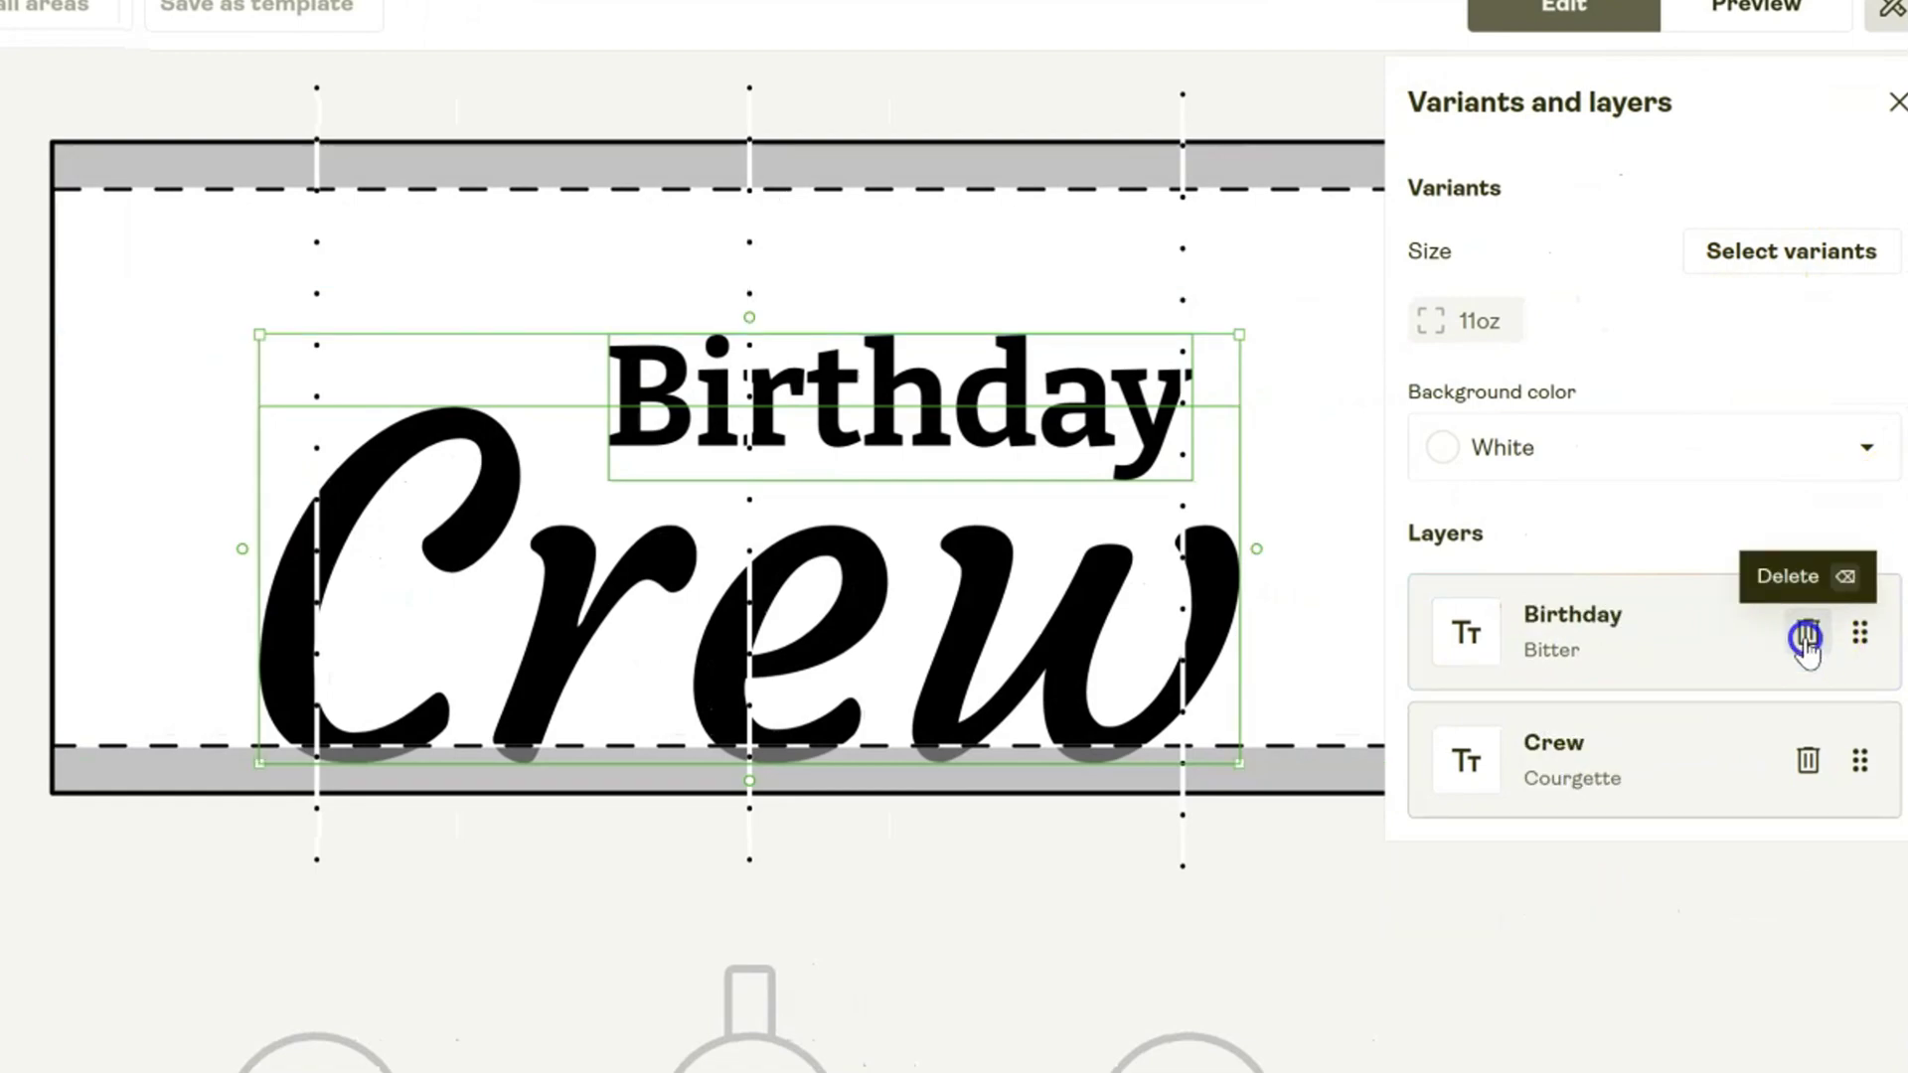
pyautogui.click(1807, 635)
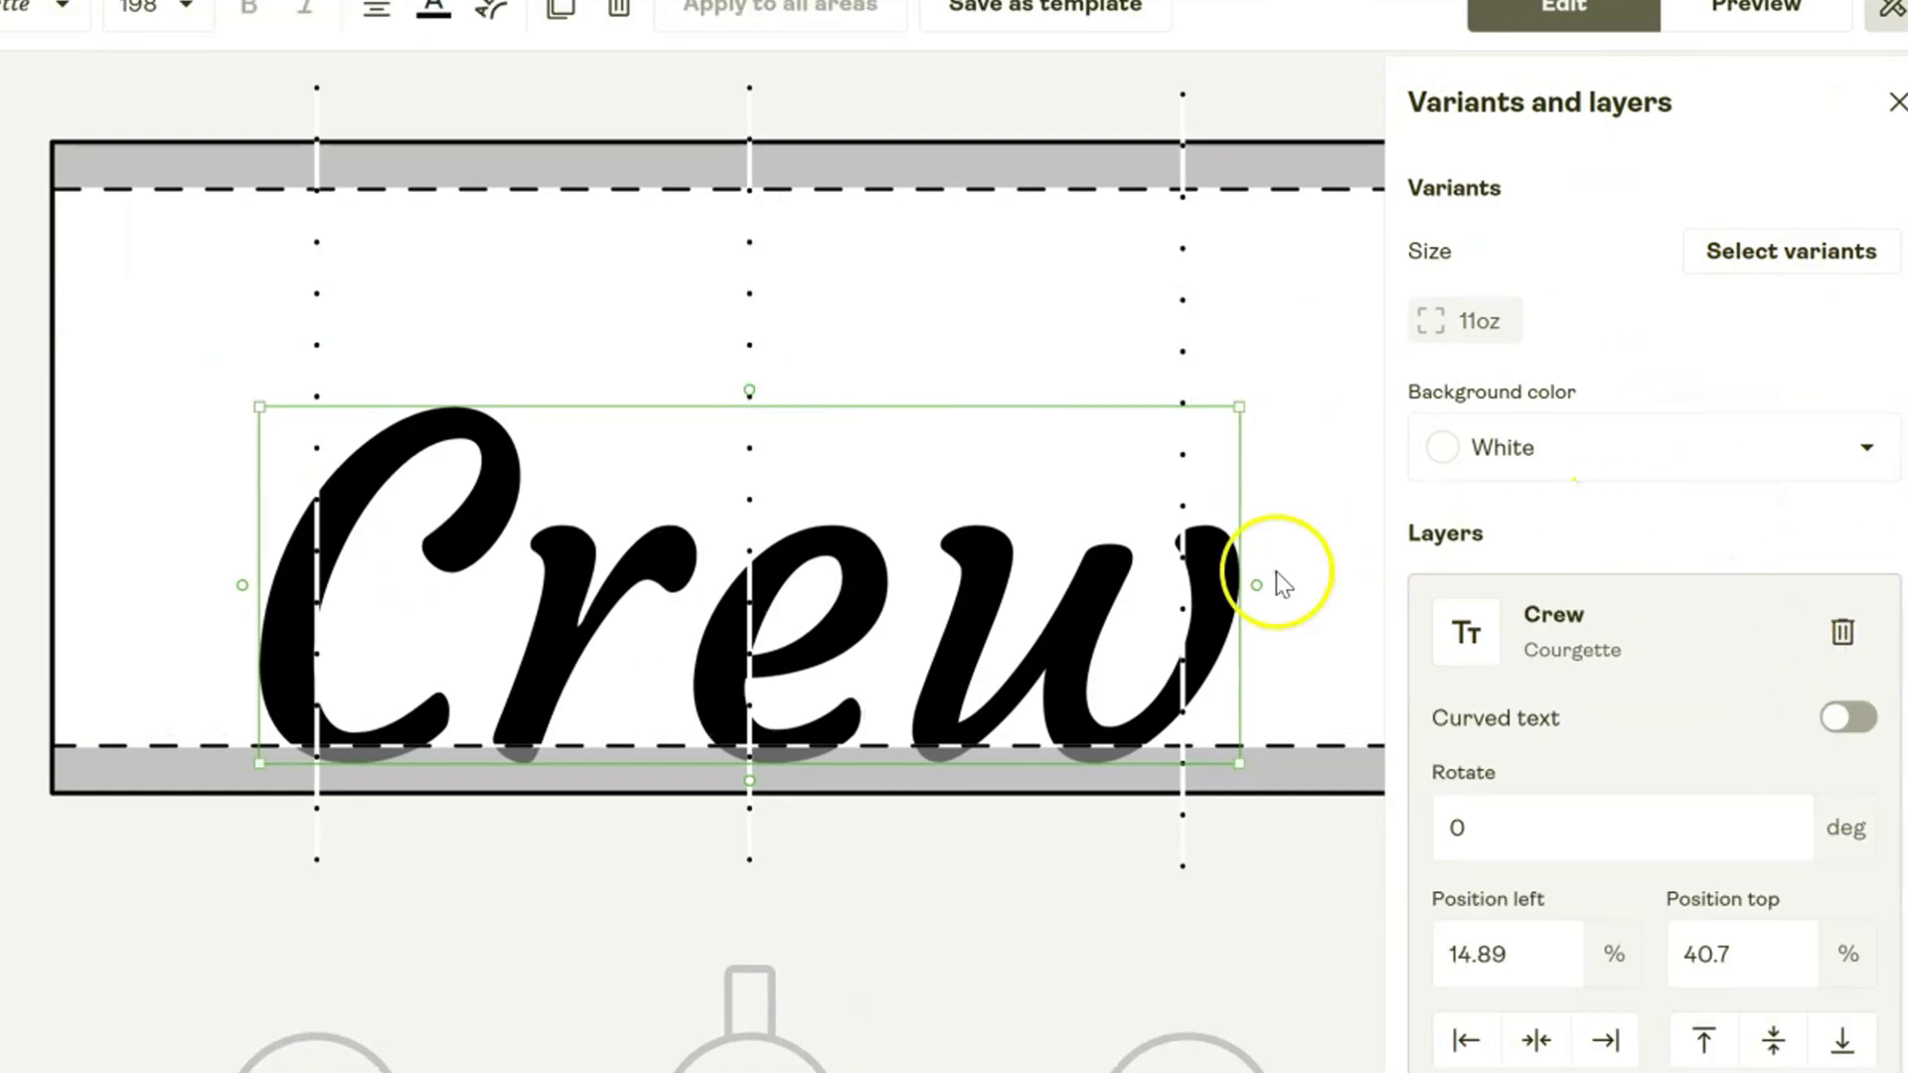
# Replace the "Crew" text with the sample first name and shrink it into the lower-left part of the print area
pyautogui.click(639, 639)
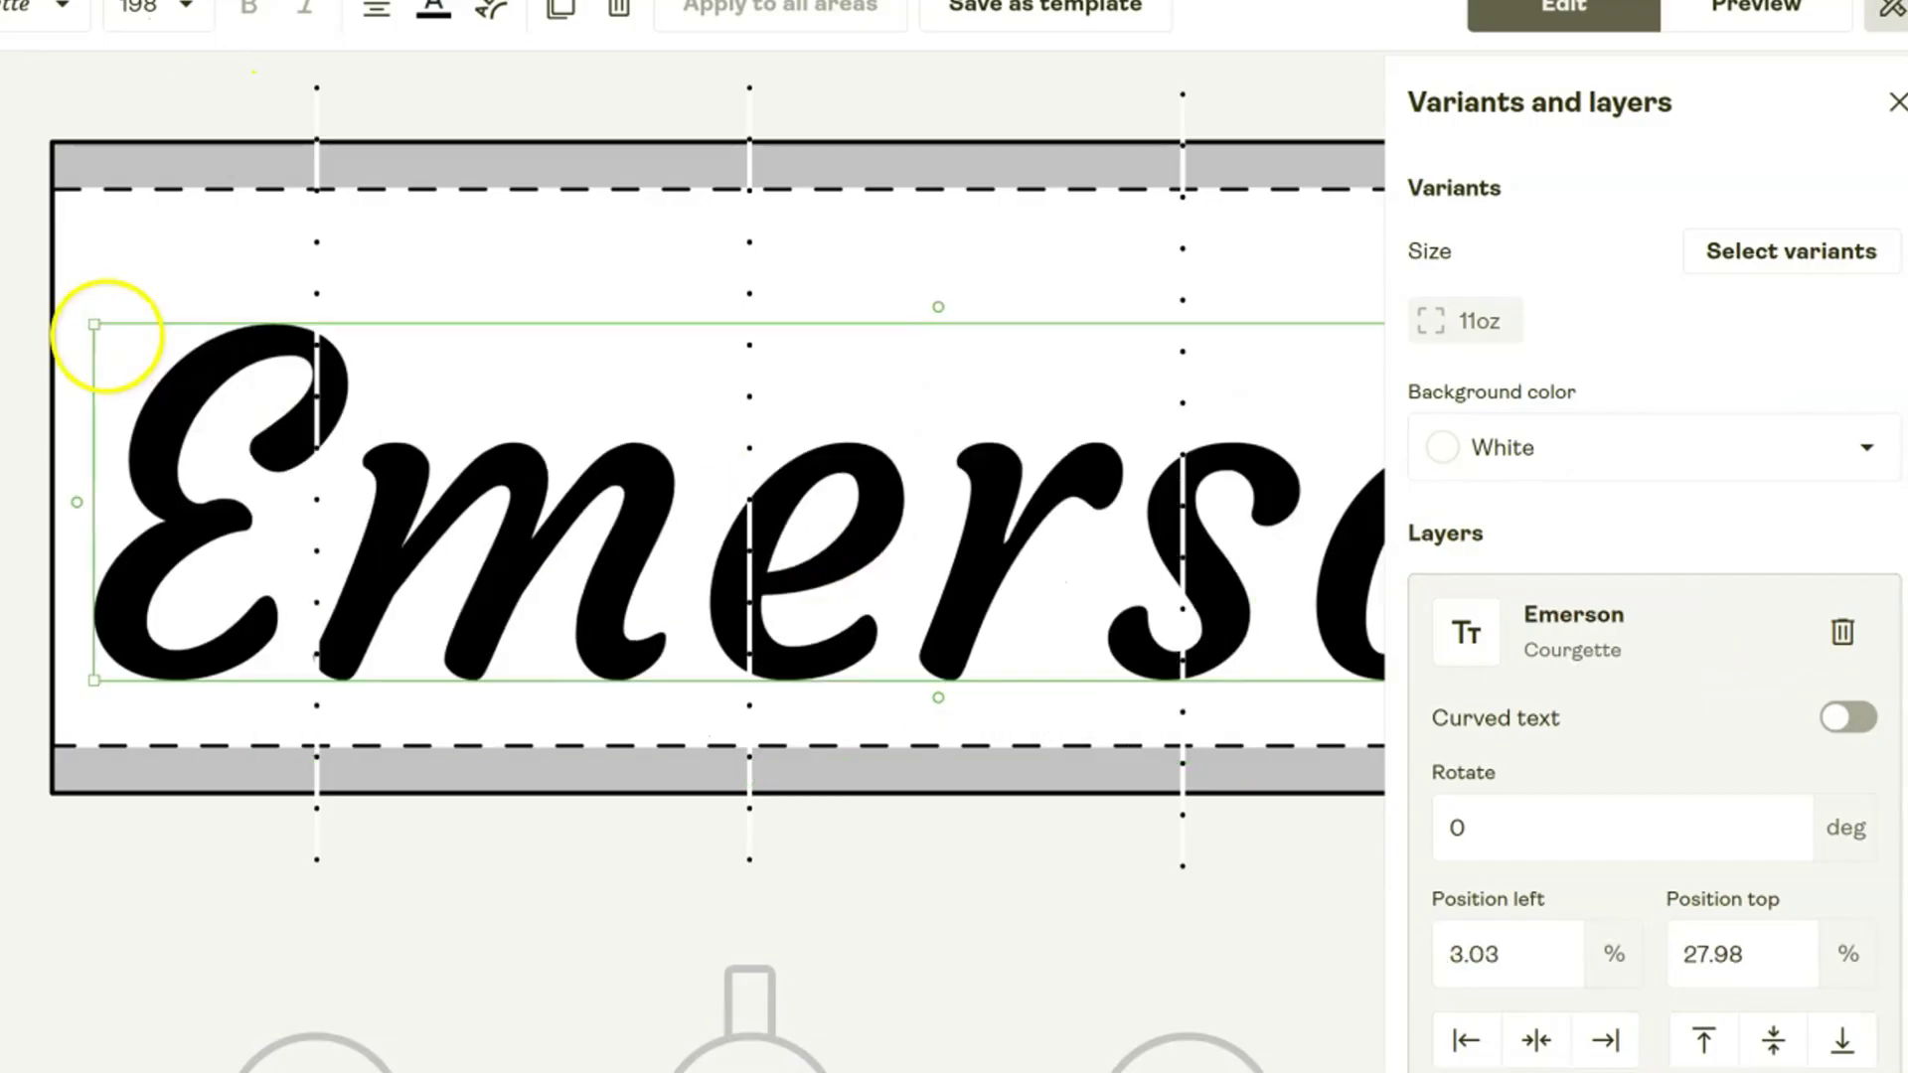
pyautogui.moveTo(102, 333); pyautogui.dragTo(962, 623)
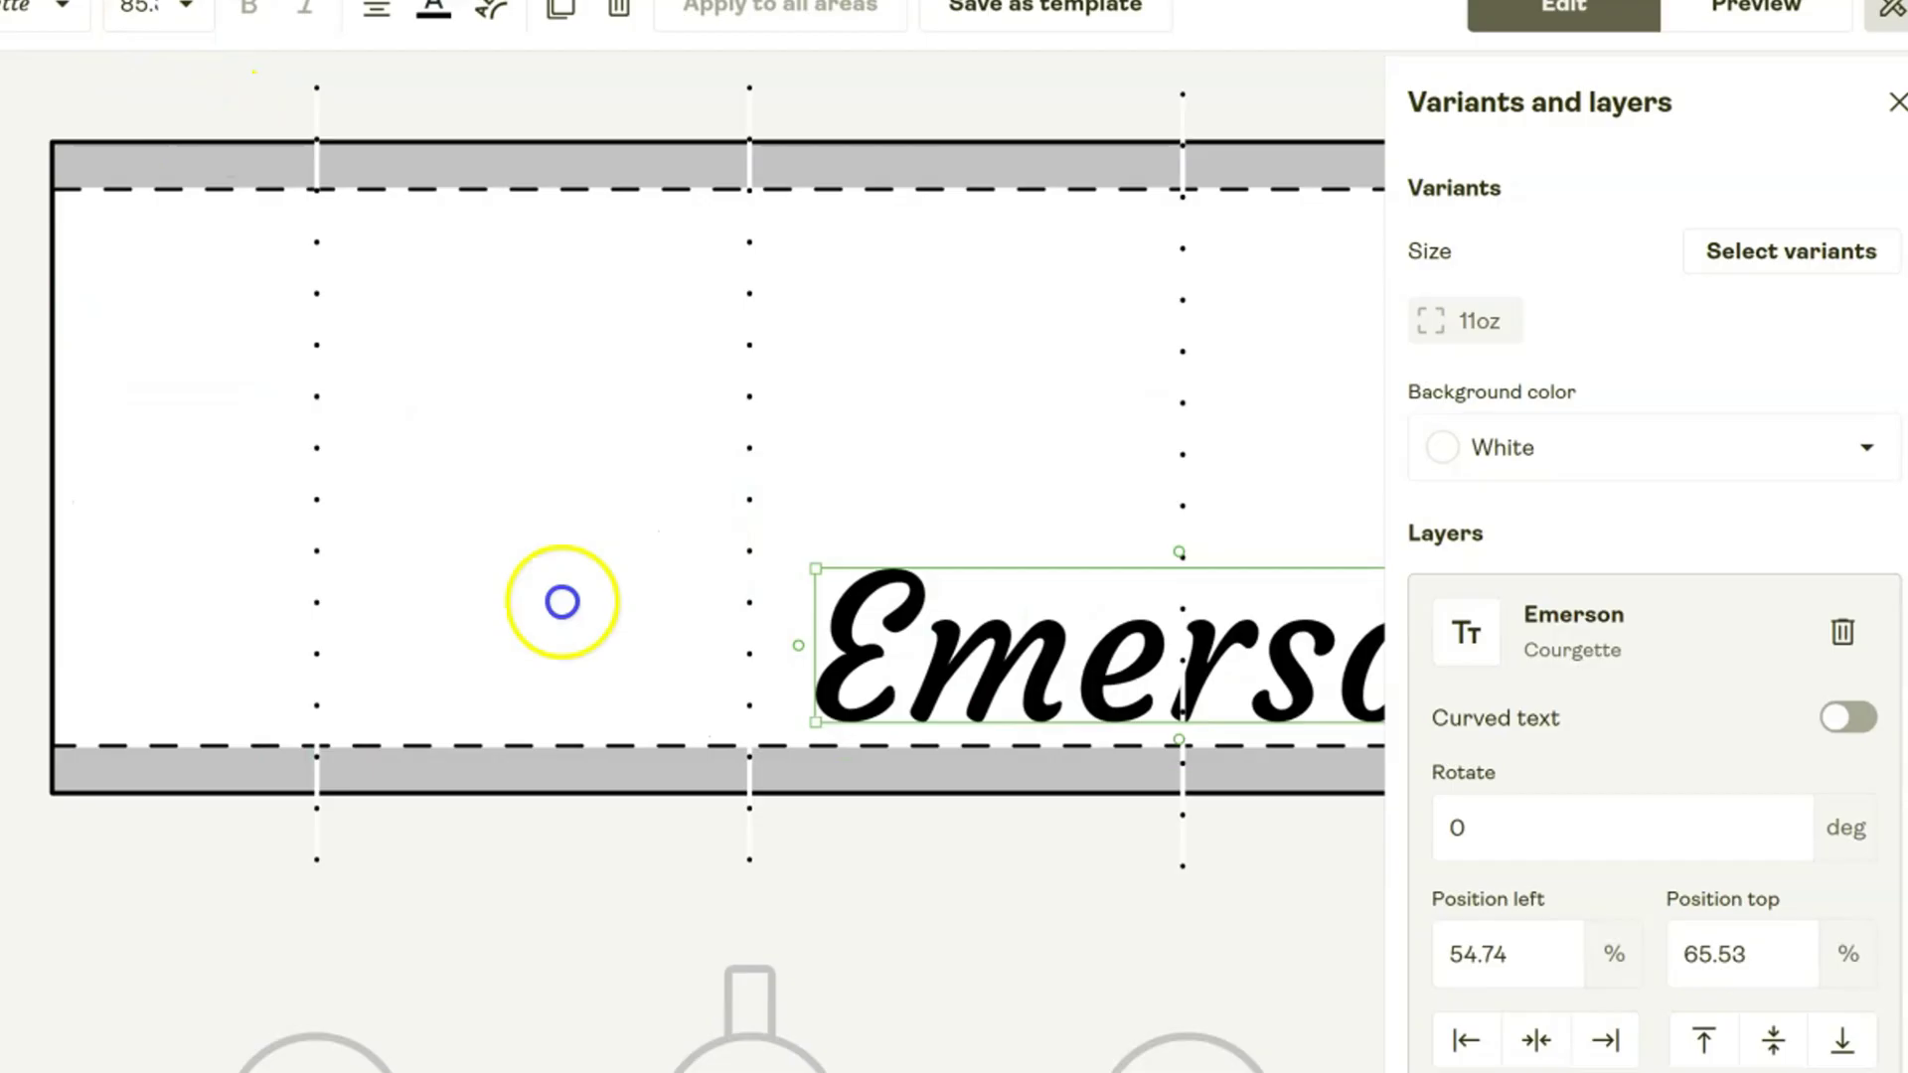
pyautogui.moveTo(563, 601); pyautogui.dragTo(205, 651)
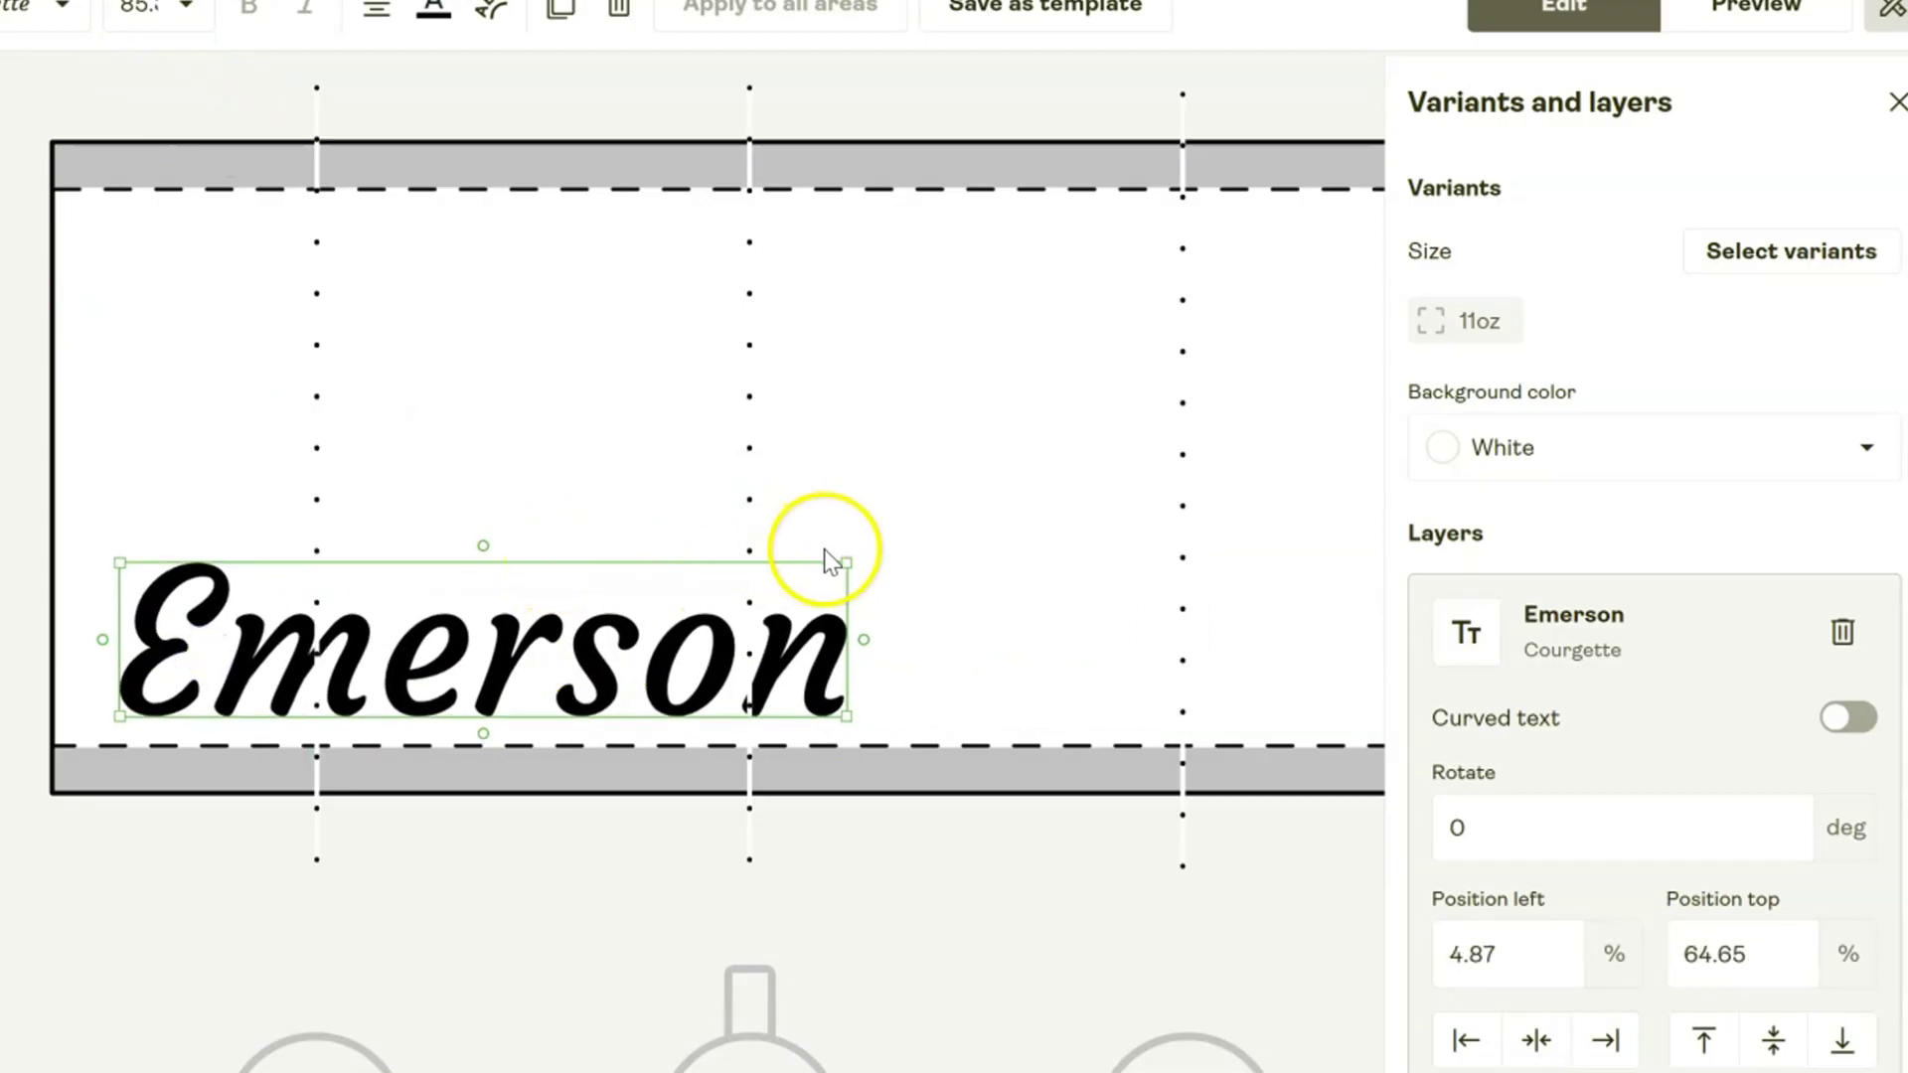
pyautogui.moveTo(846, 562); pyautogui.dragTo(444, 682)
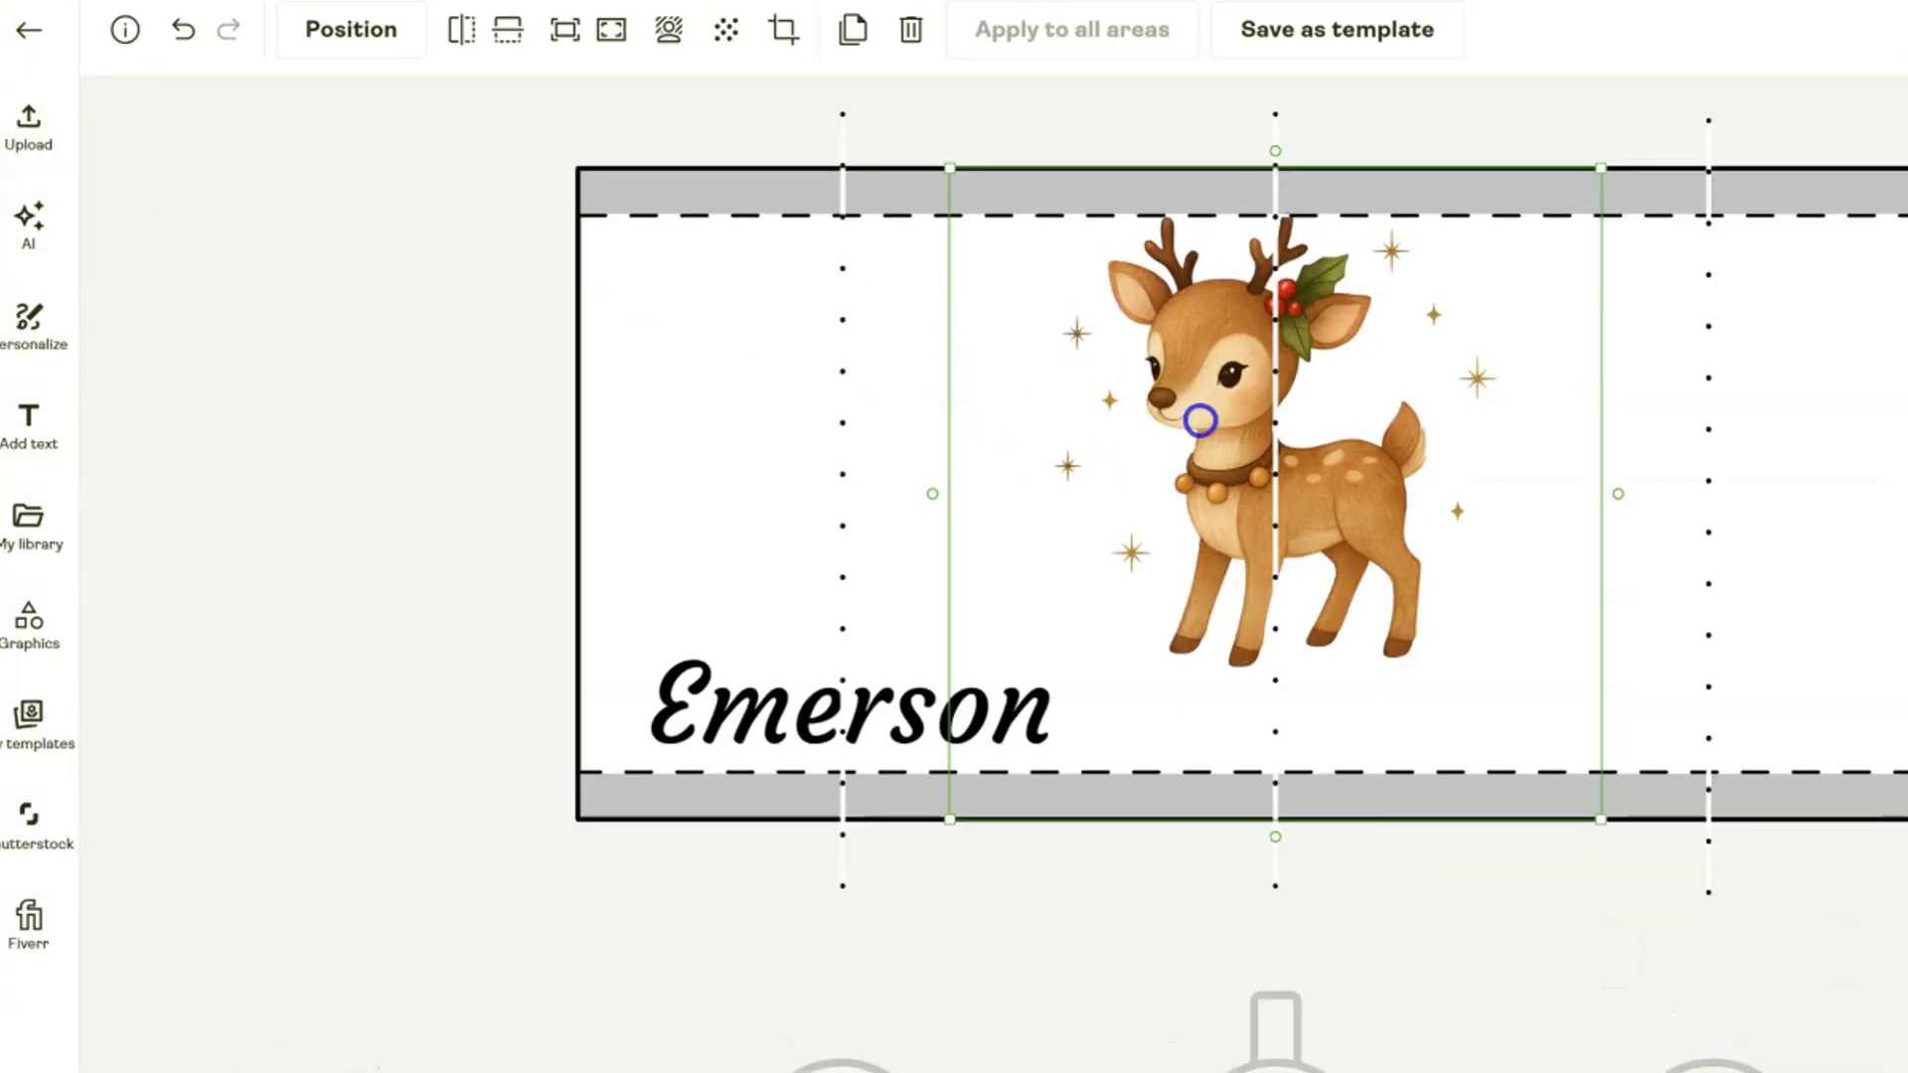
# Shrink the deer image and place it directly above the name in the left part of the print area
pyautogui.moveTo(1309, 200); pyautogui.dragTo(1123, 315)
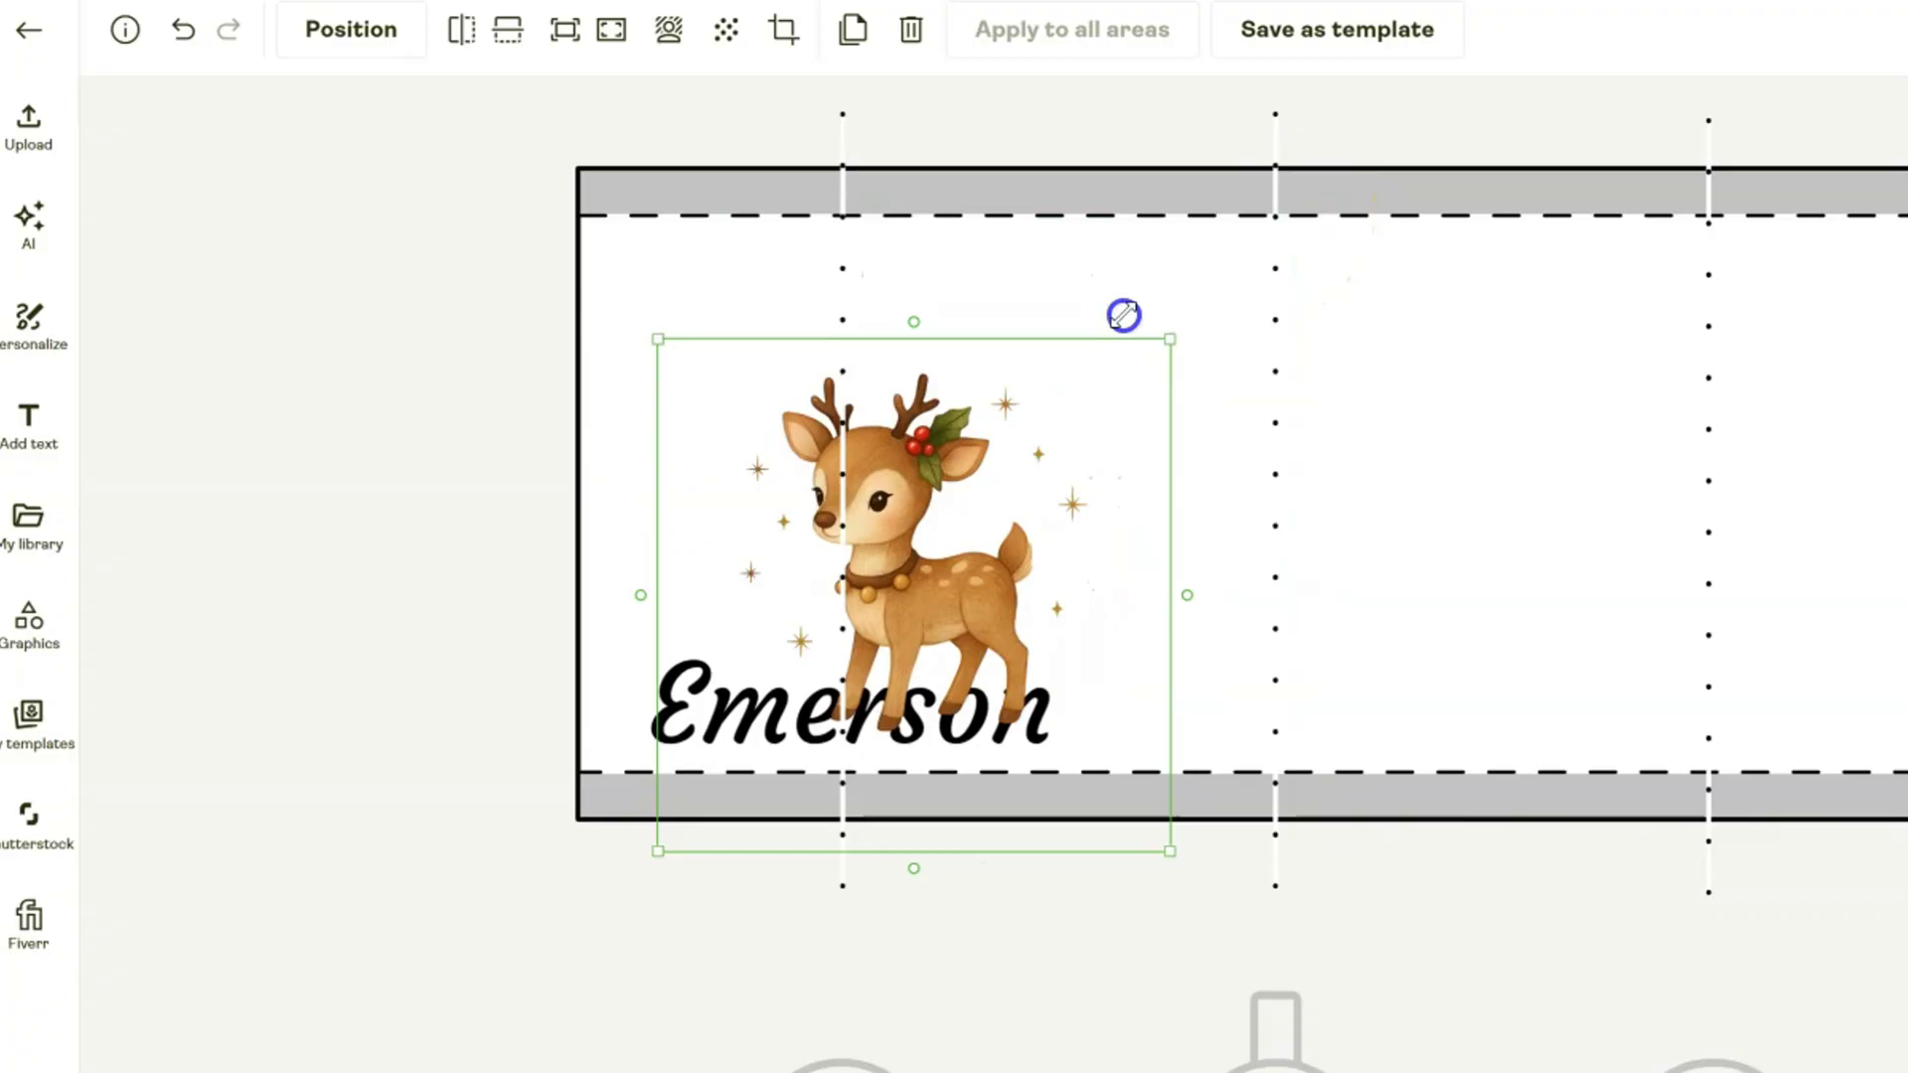
pyautogui.moveTo(937, 624); pyautogui.dragTo(872, 557)
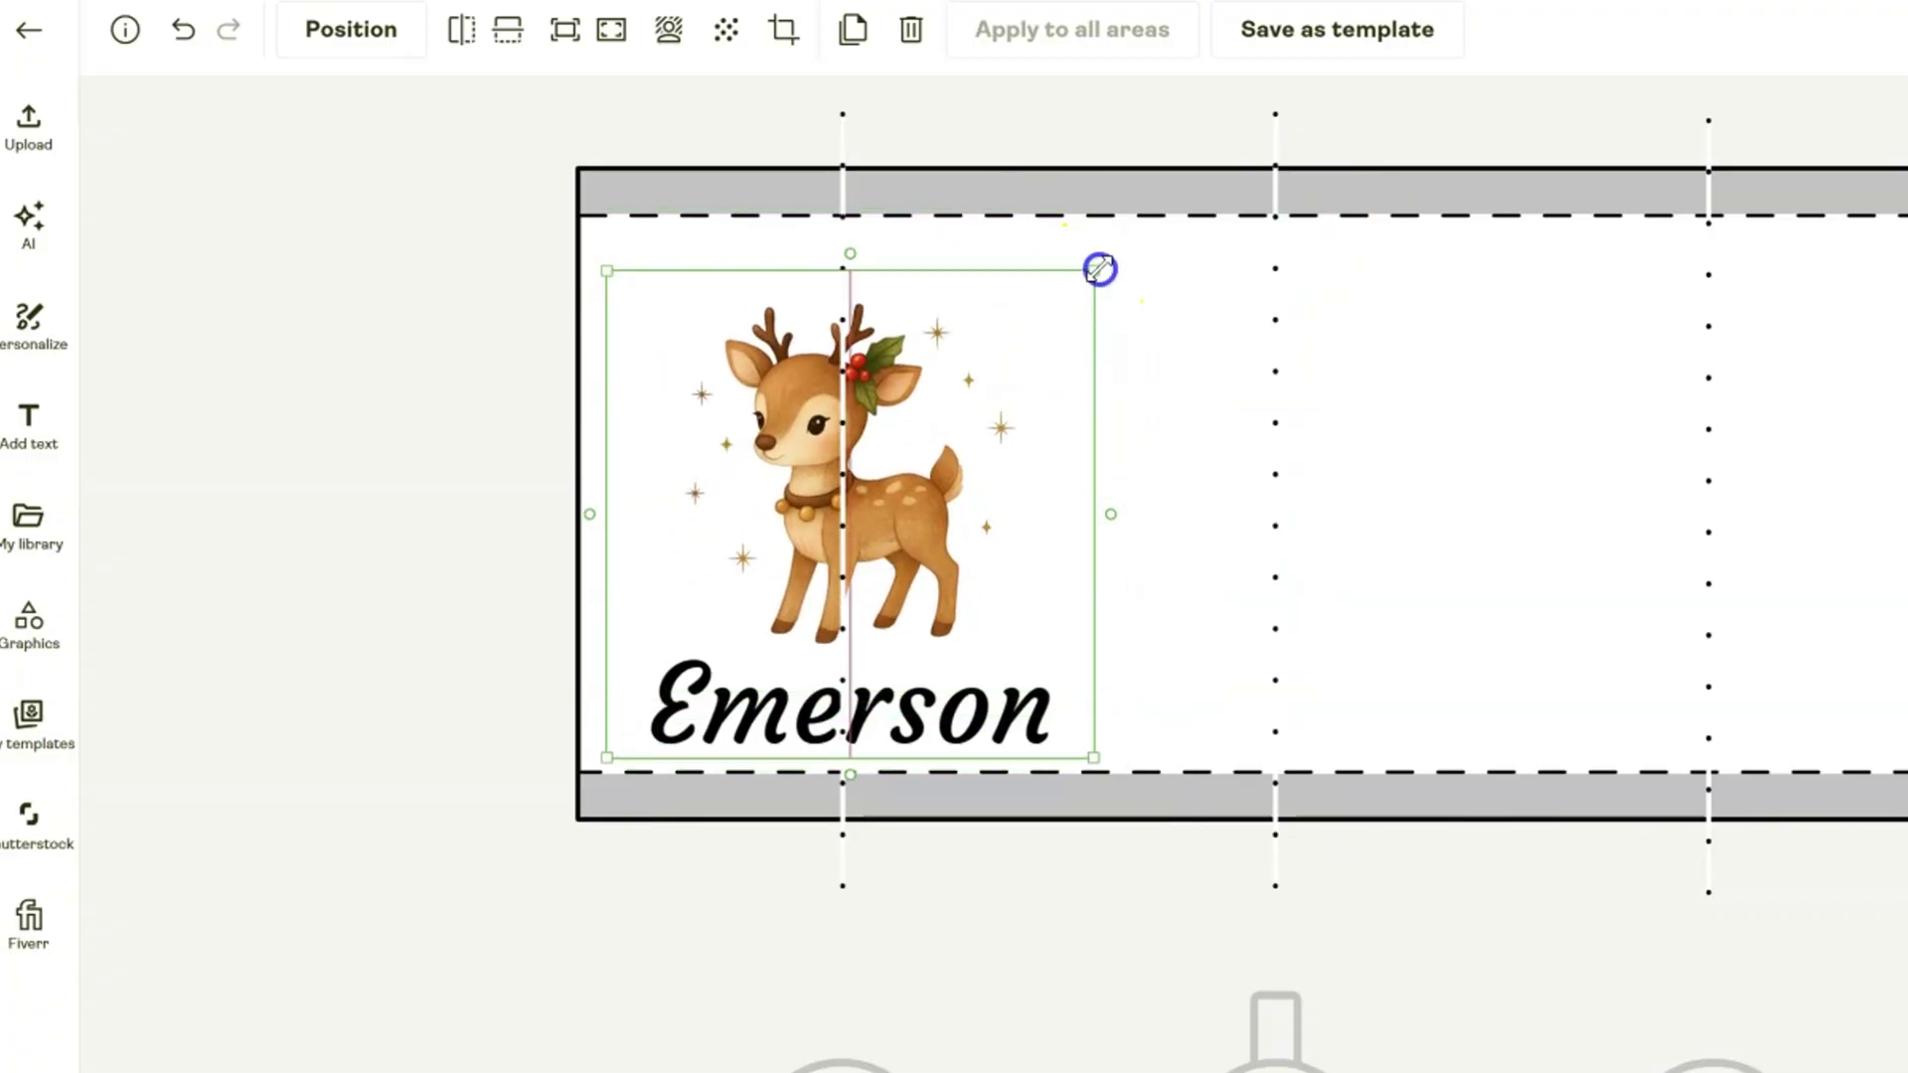
# Enlarge the deer image slightly, recentre it above the name, and save the mug product
pyautogui.moveTo(1094, 269); pyautogui.dragTo(1117, 225)
pyautogui.moveTo(939, 423); pyautogui.dragTo(914, 437)
pyautogui.click(954, 998)
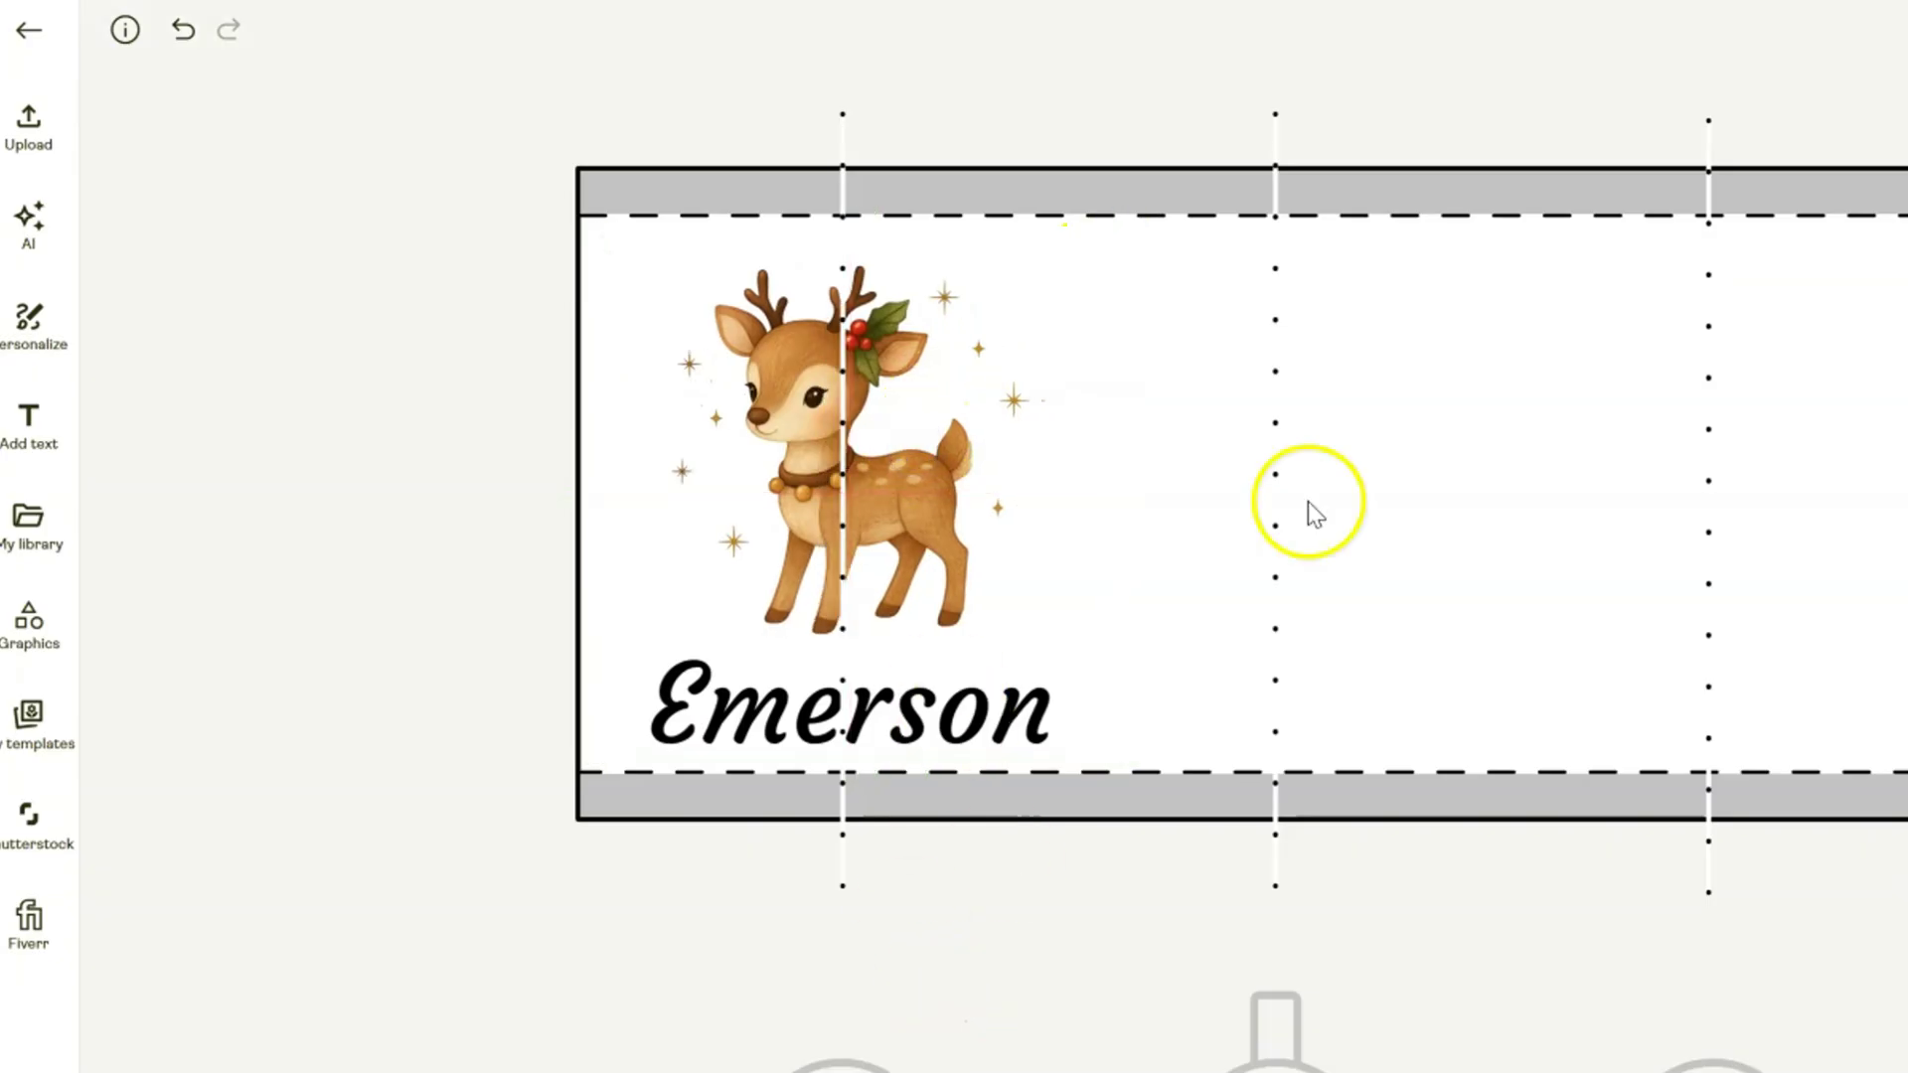
pyautogui.click(1768, 44)
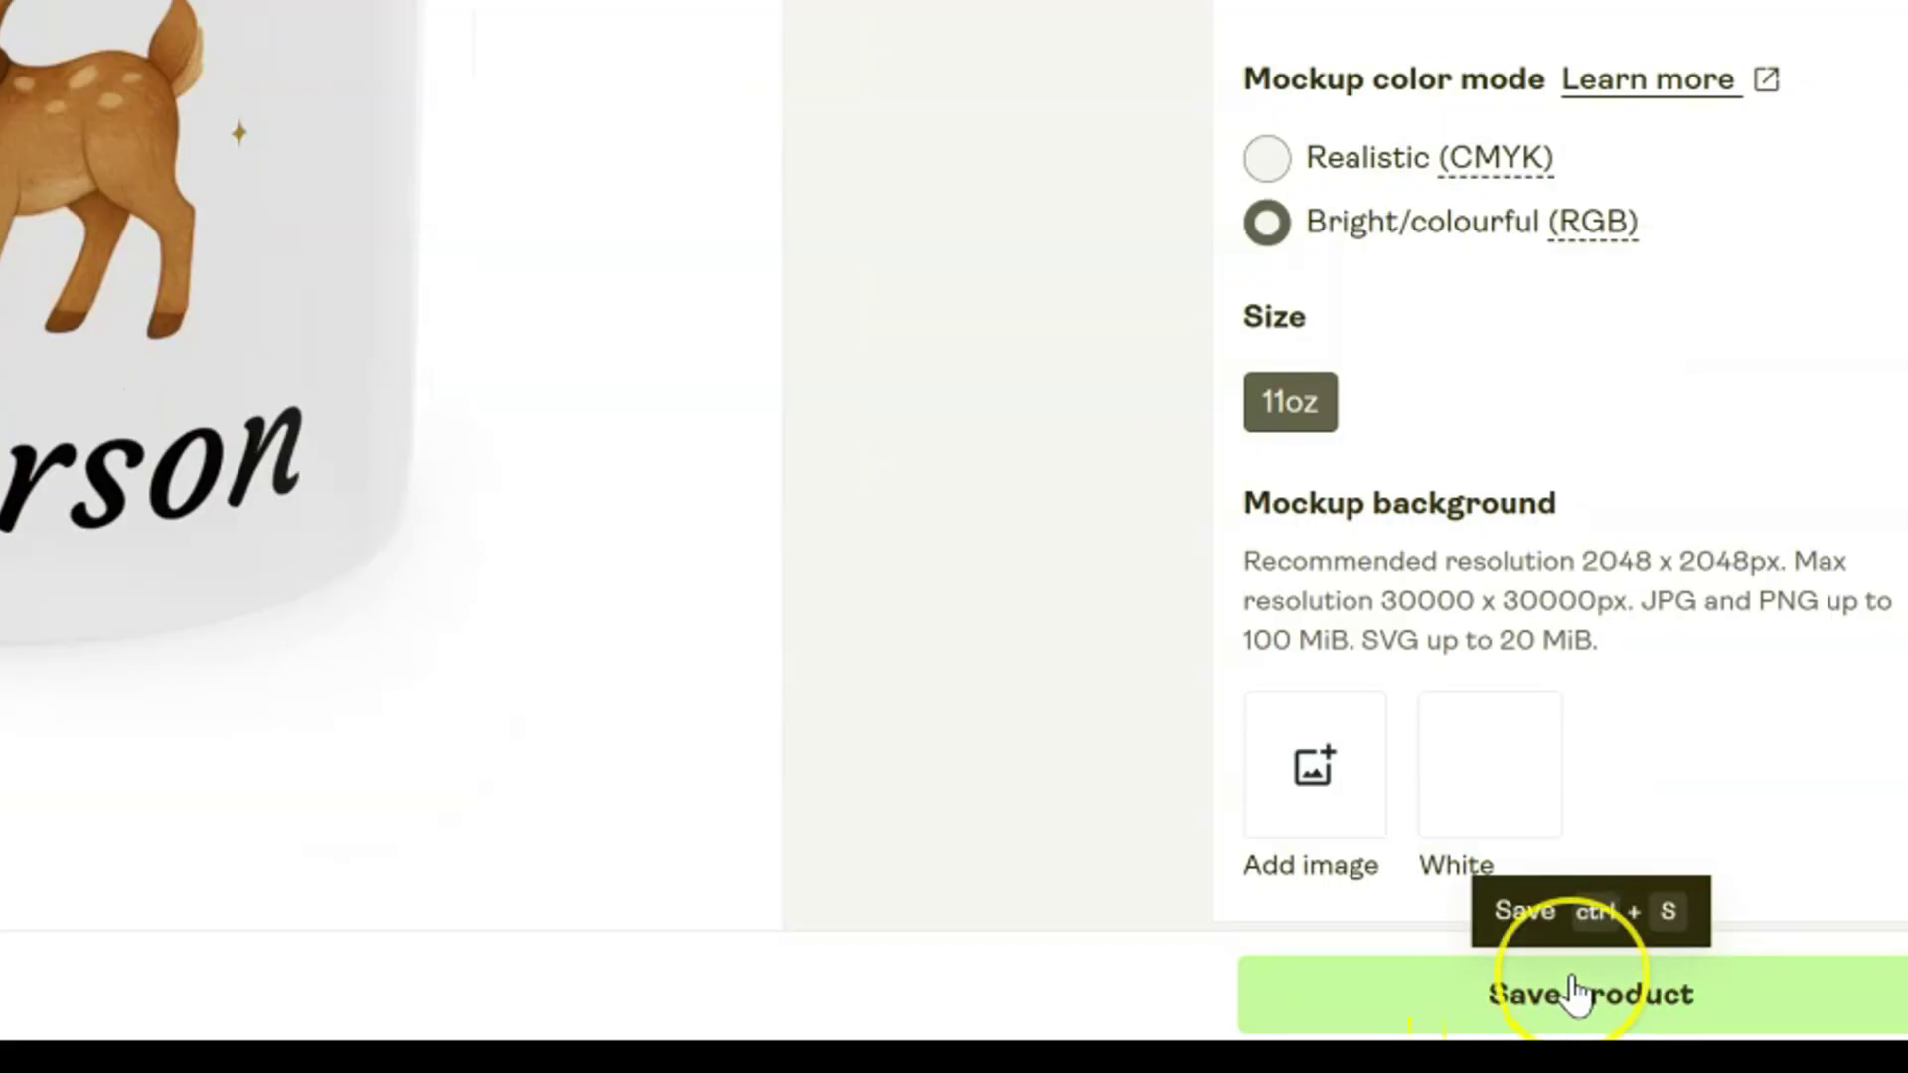
pyautogui.click(1574, 990)
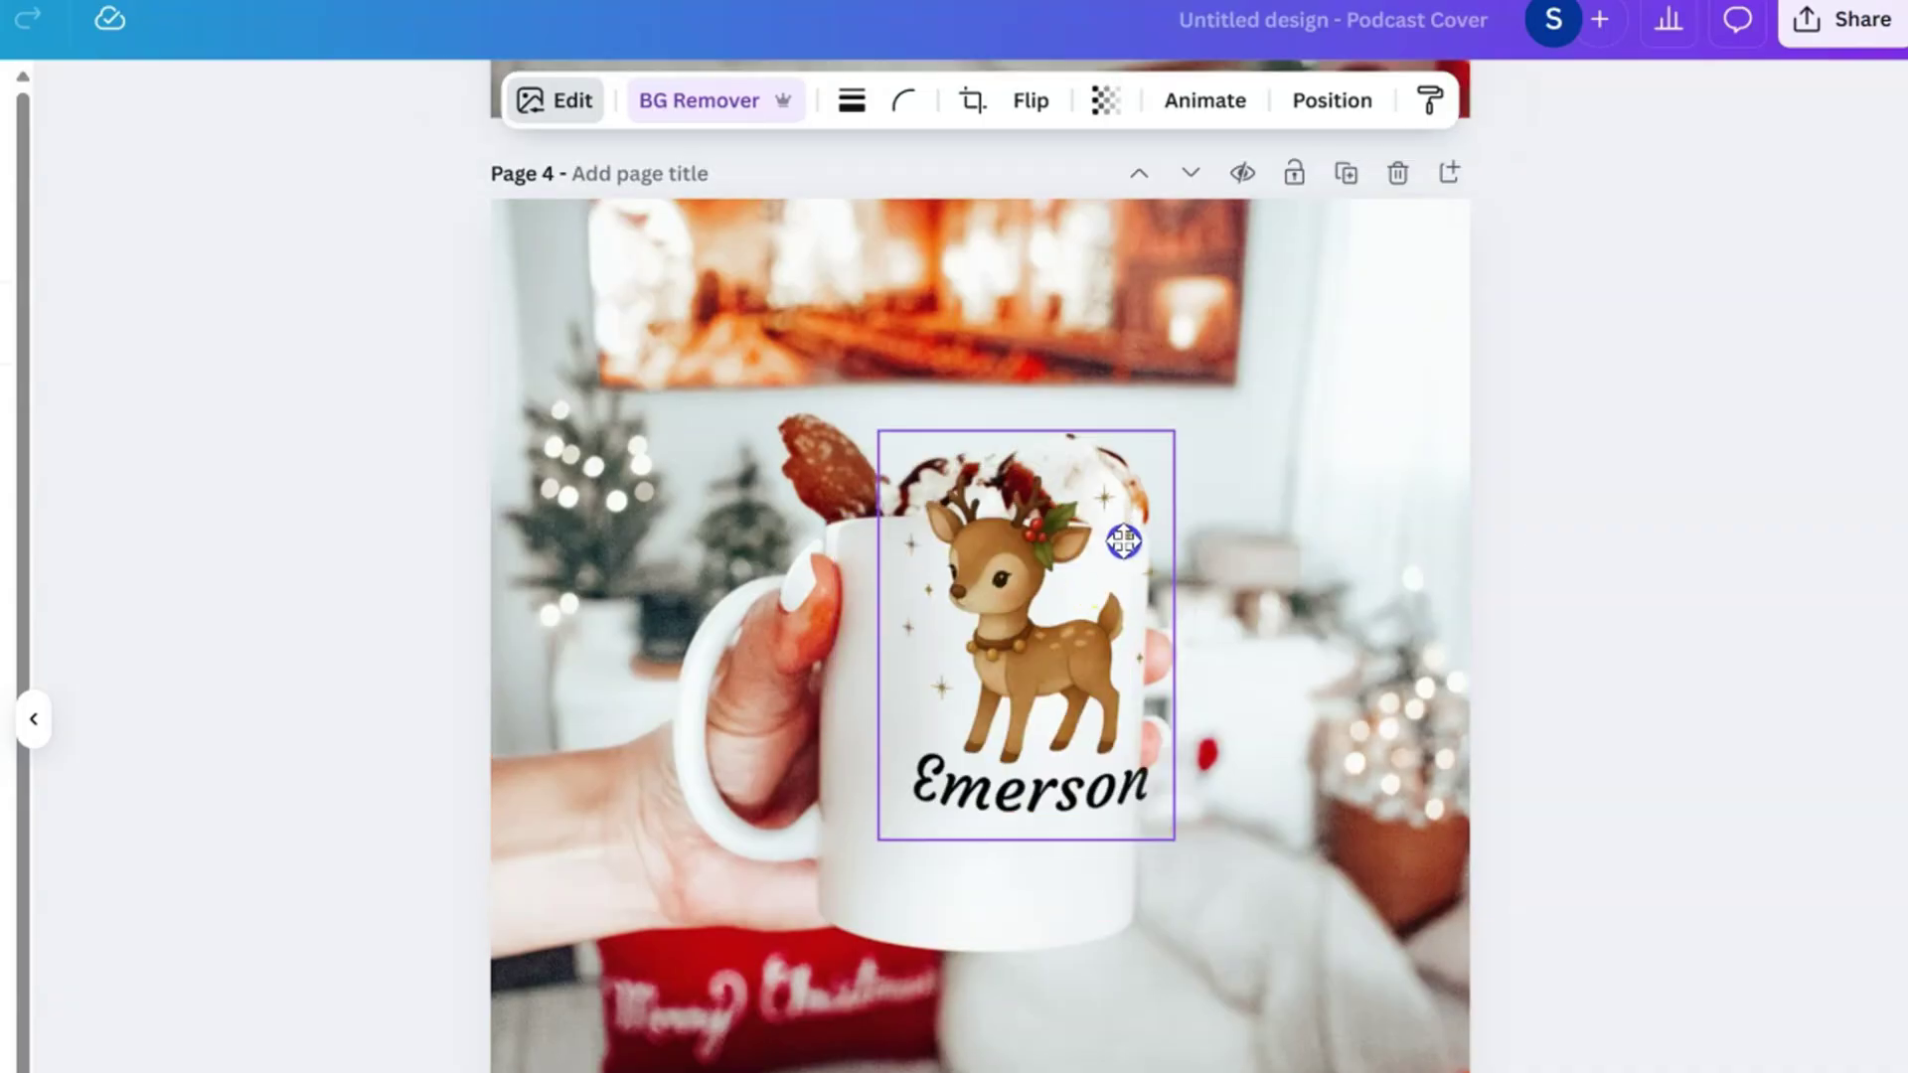
# Switch to Canva and position the deer-and-name artwork on the front of the white mug in the page 4 photo
pyautogui.moveTo(1119, 540); pyautogui.dragTo(1024, 712)
pyautogui.click(1594, 657)
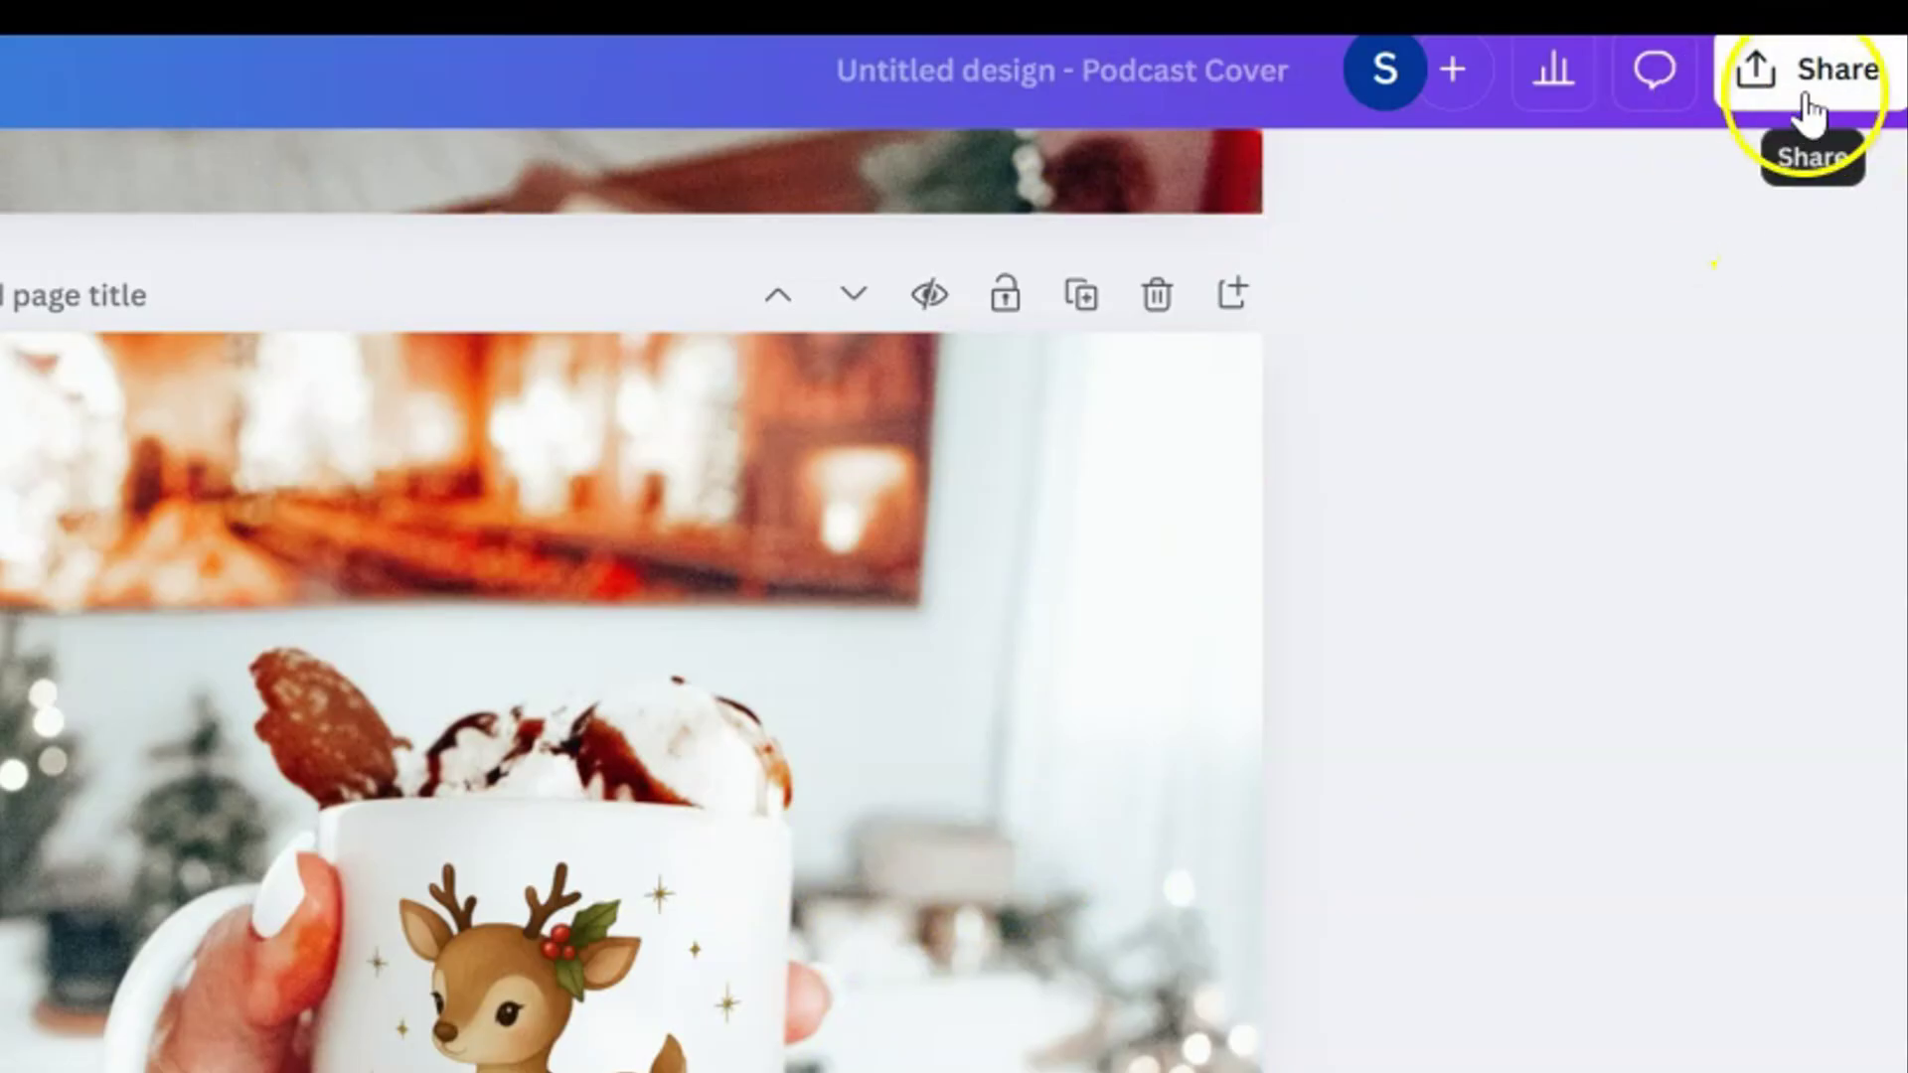
# Download only page 4, the mug mockup, as a PNG at 3,000 × 3,000 px
pyautogui.click(1839, 37)
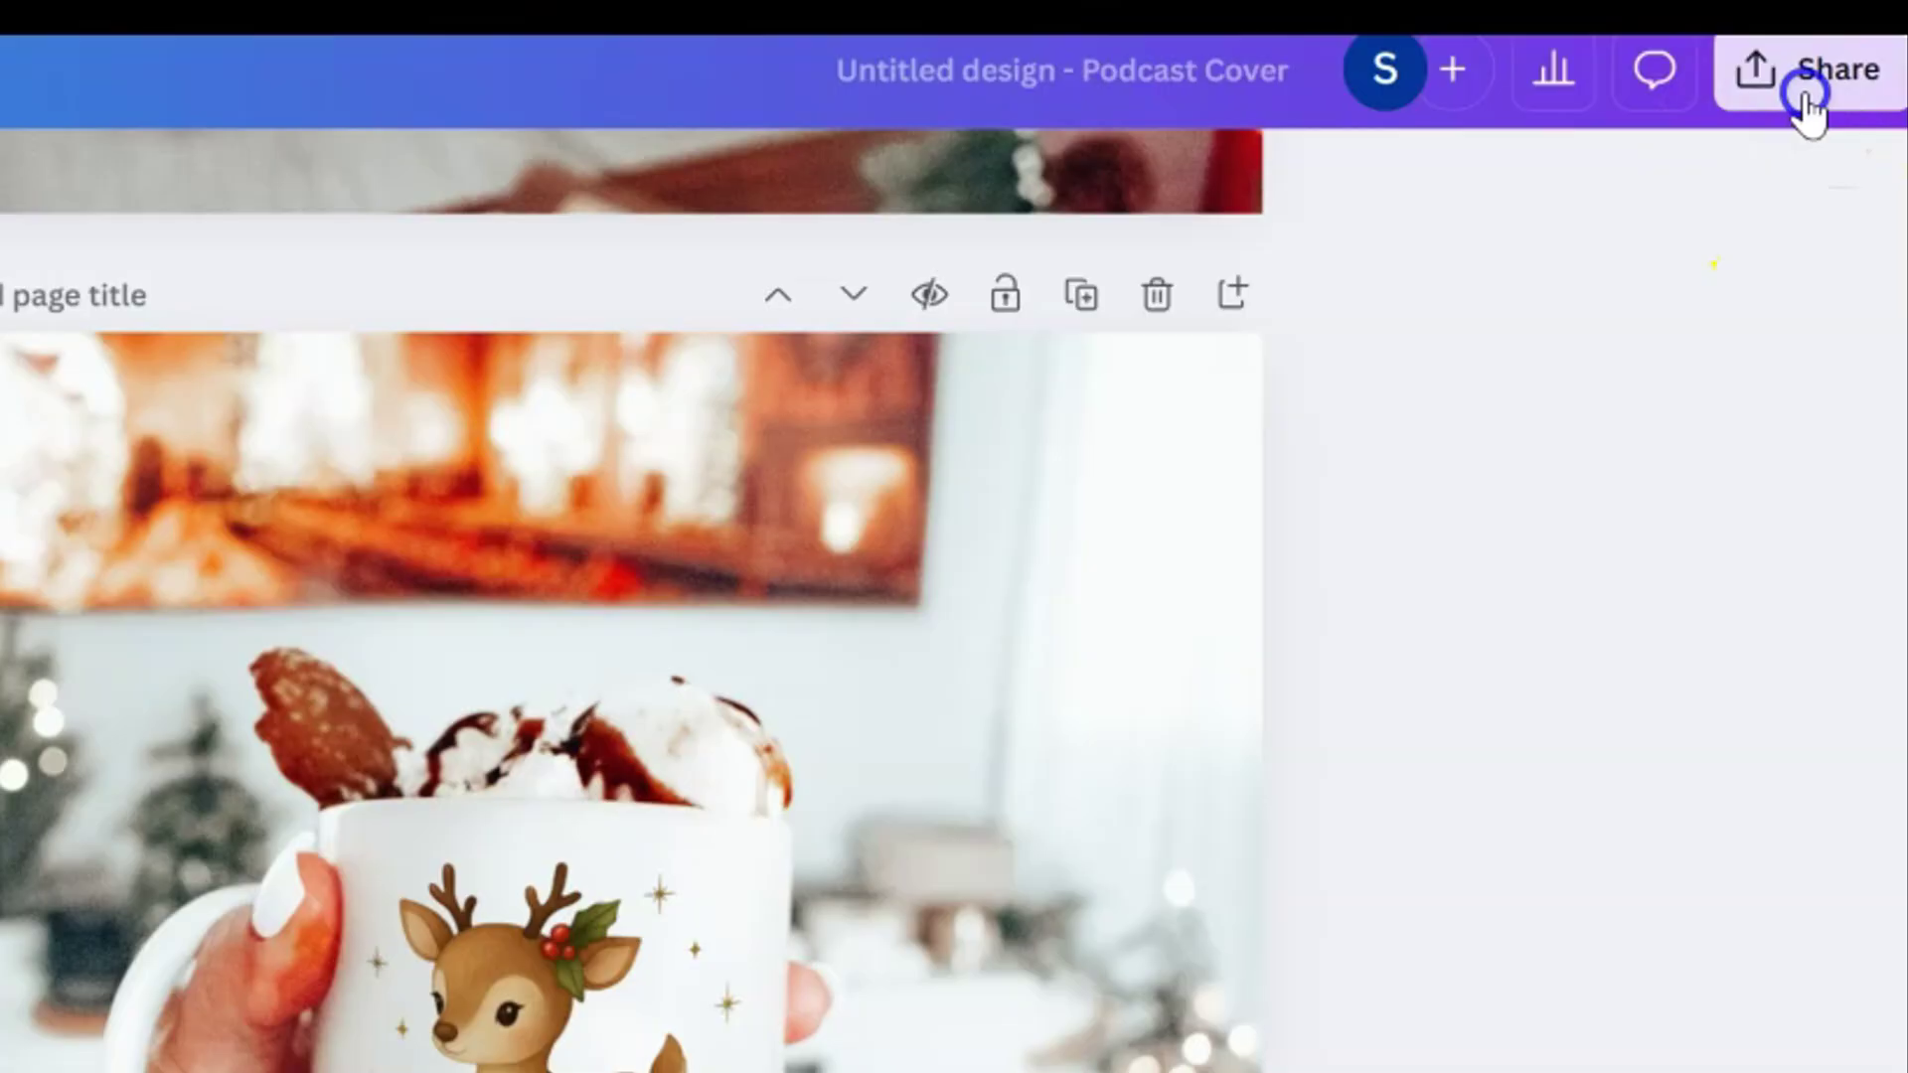
pyautogui.click(1411, 616)
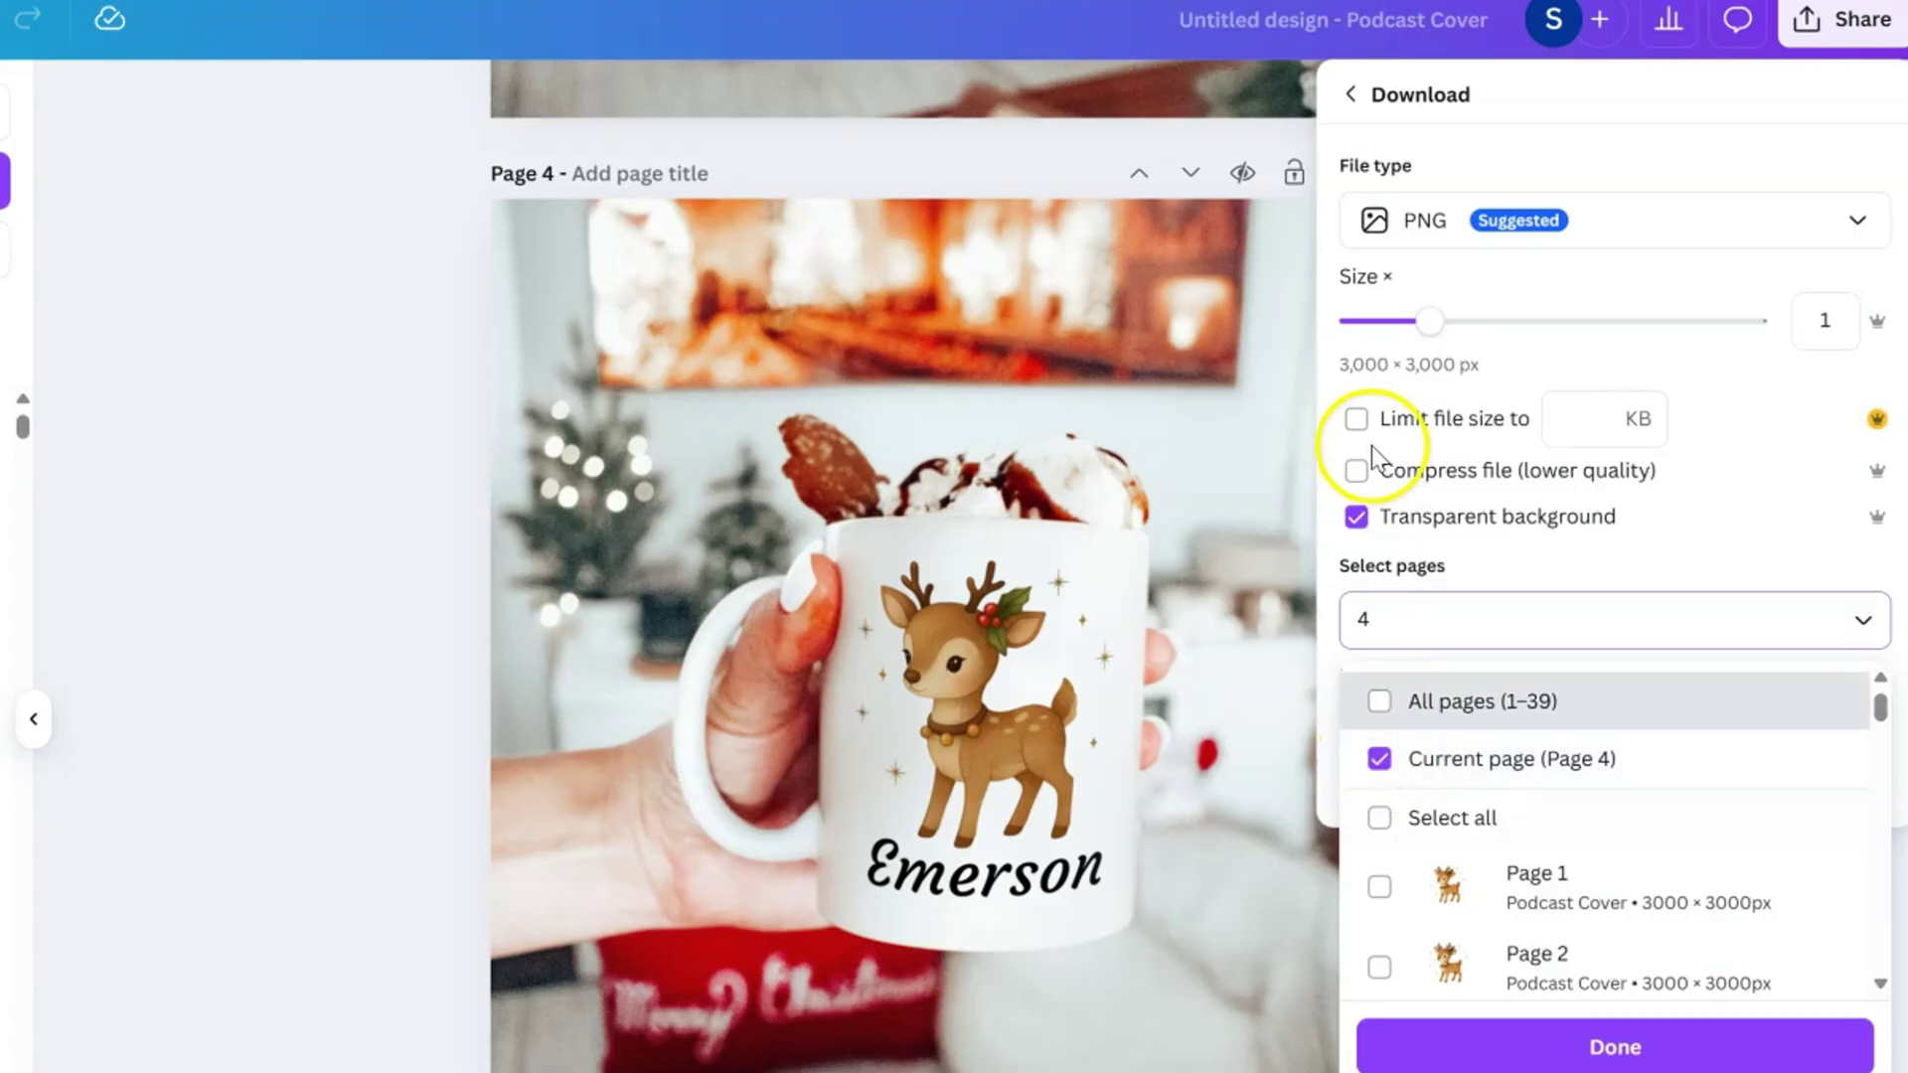
pyautogui.click(1713, 1041)
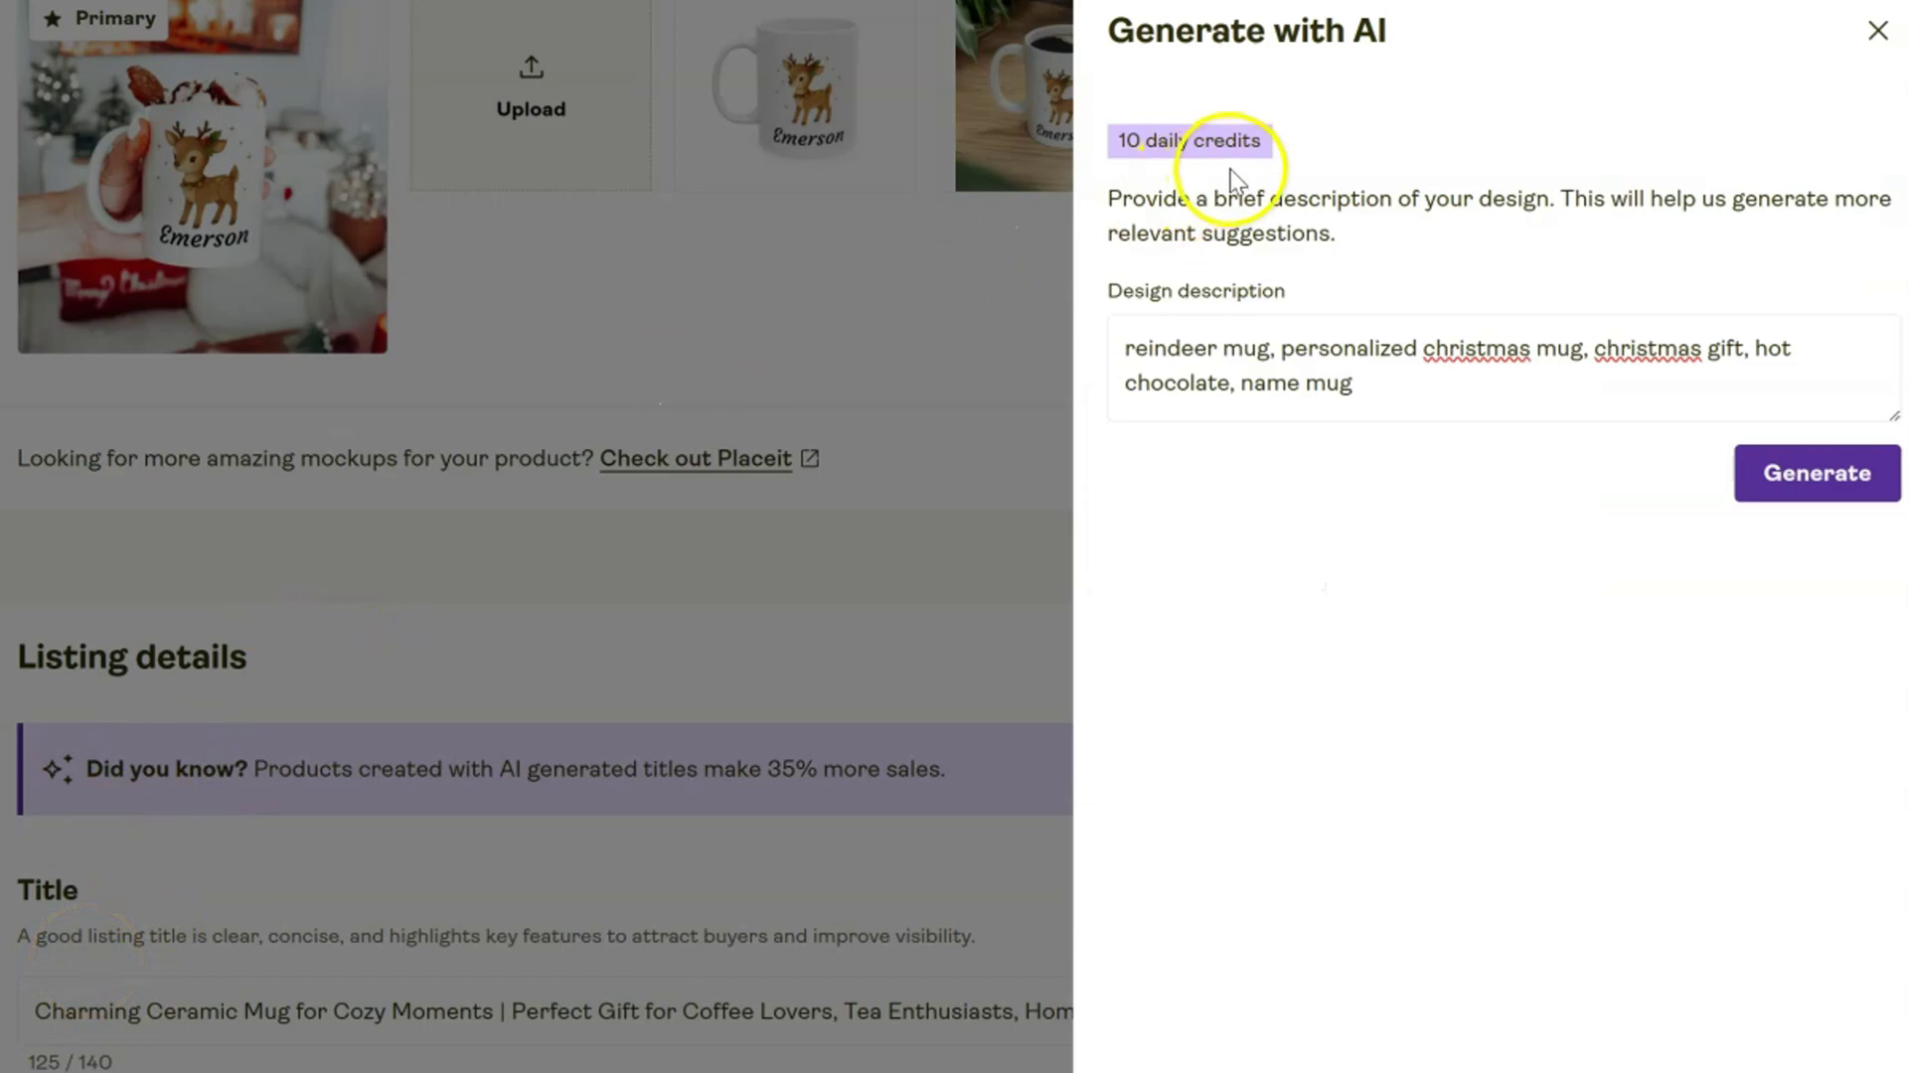
# In Printify, generate and apply an AI title, description and keywords from "reindeer mug, personalized christmas mug, christmas gift, hot chocolate, name mug"
pyautogui.click(1399, 391)
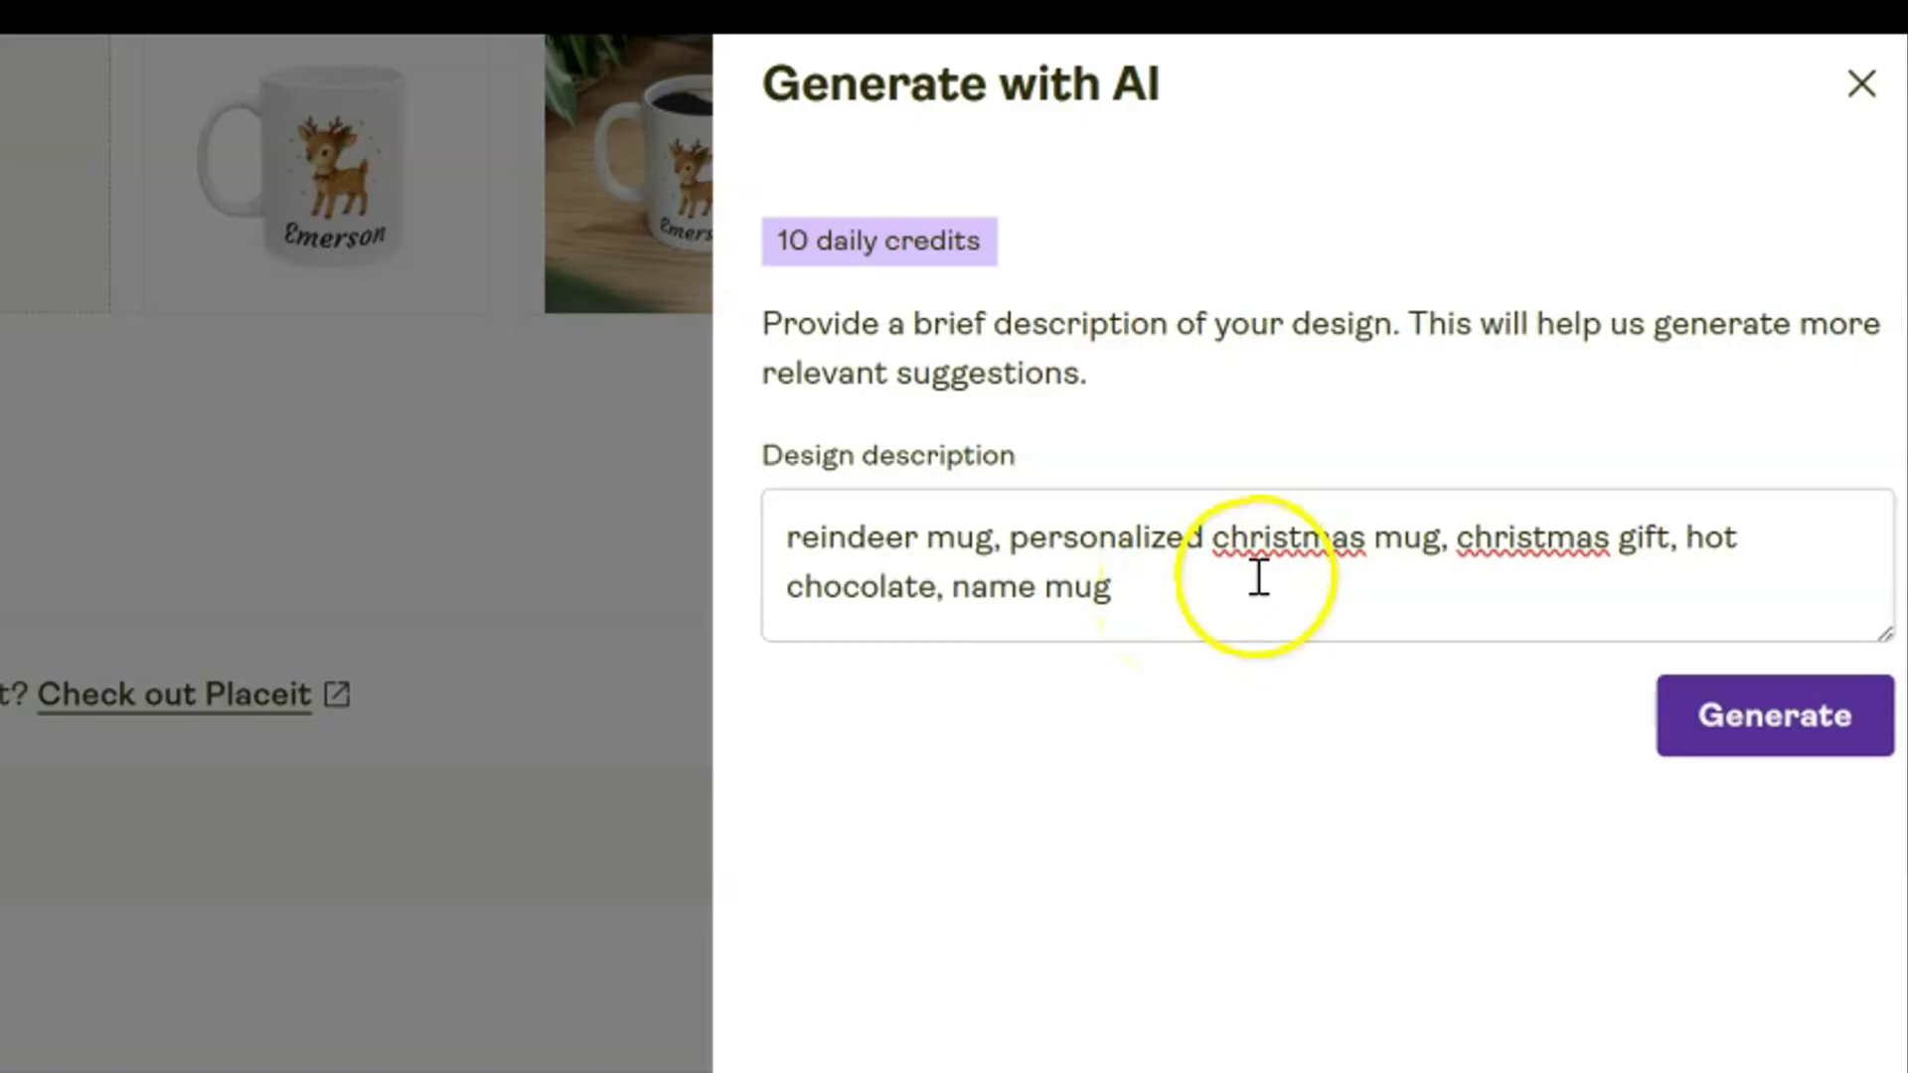
pyautogui.doubleClick(1555, 533)
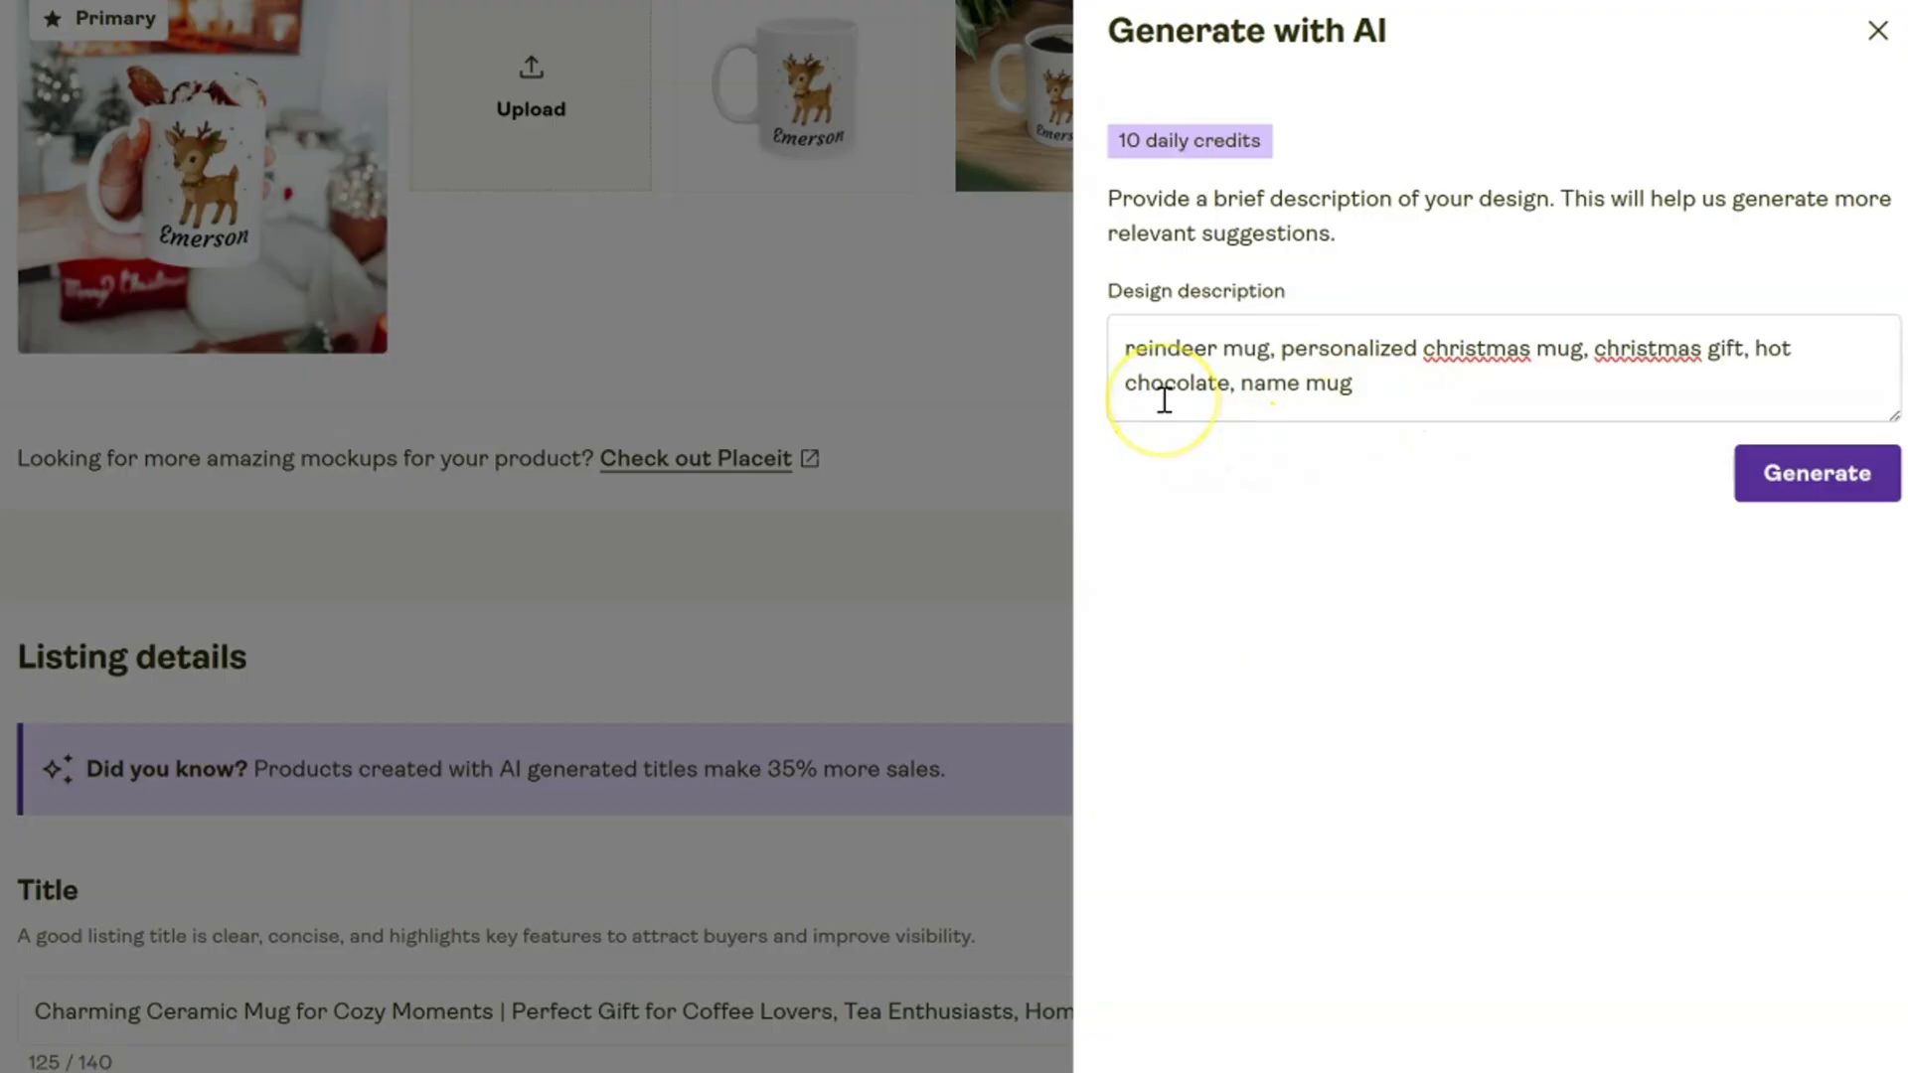
pyautogui.click(1262, 363)
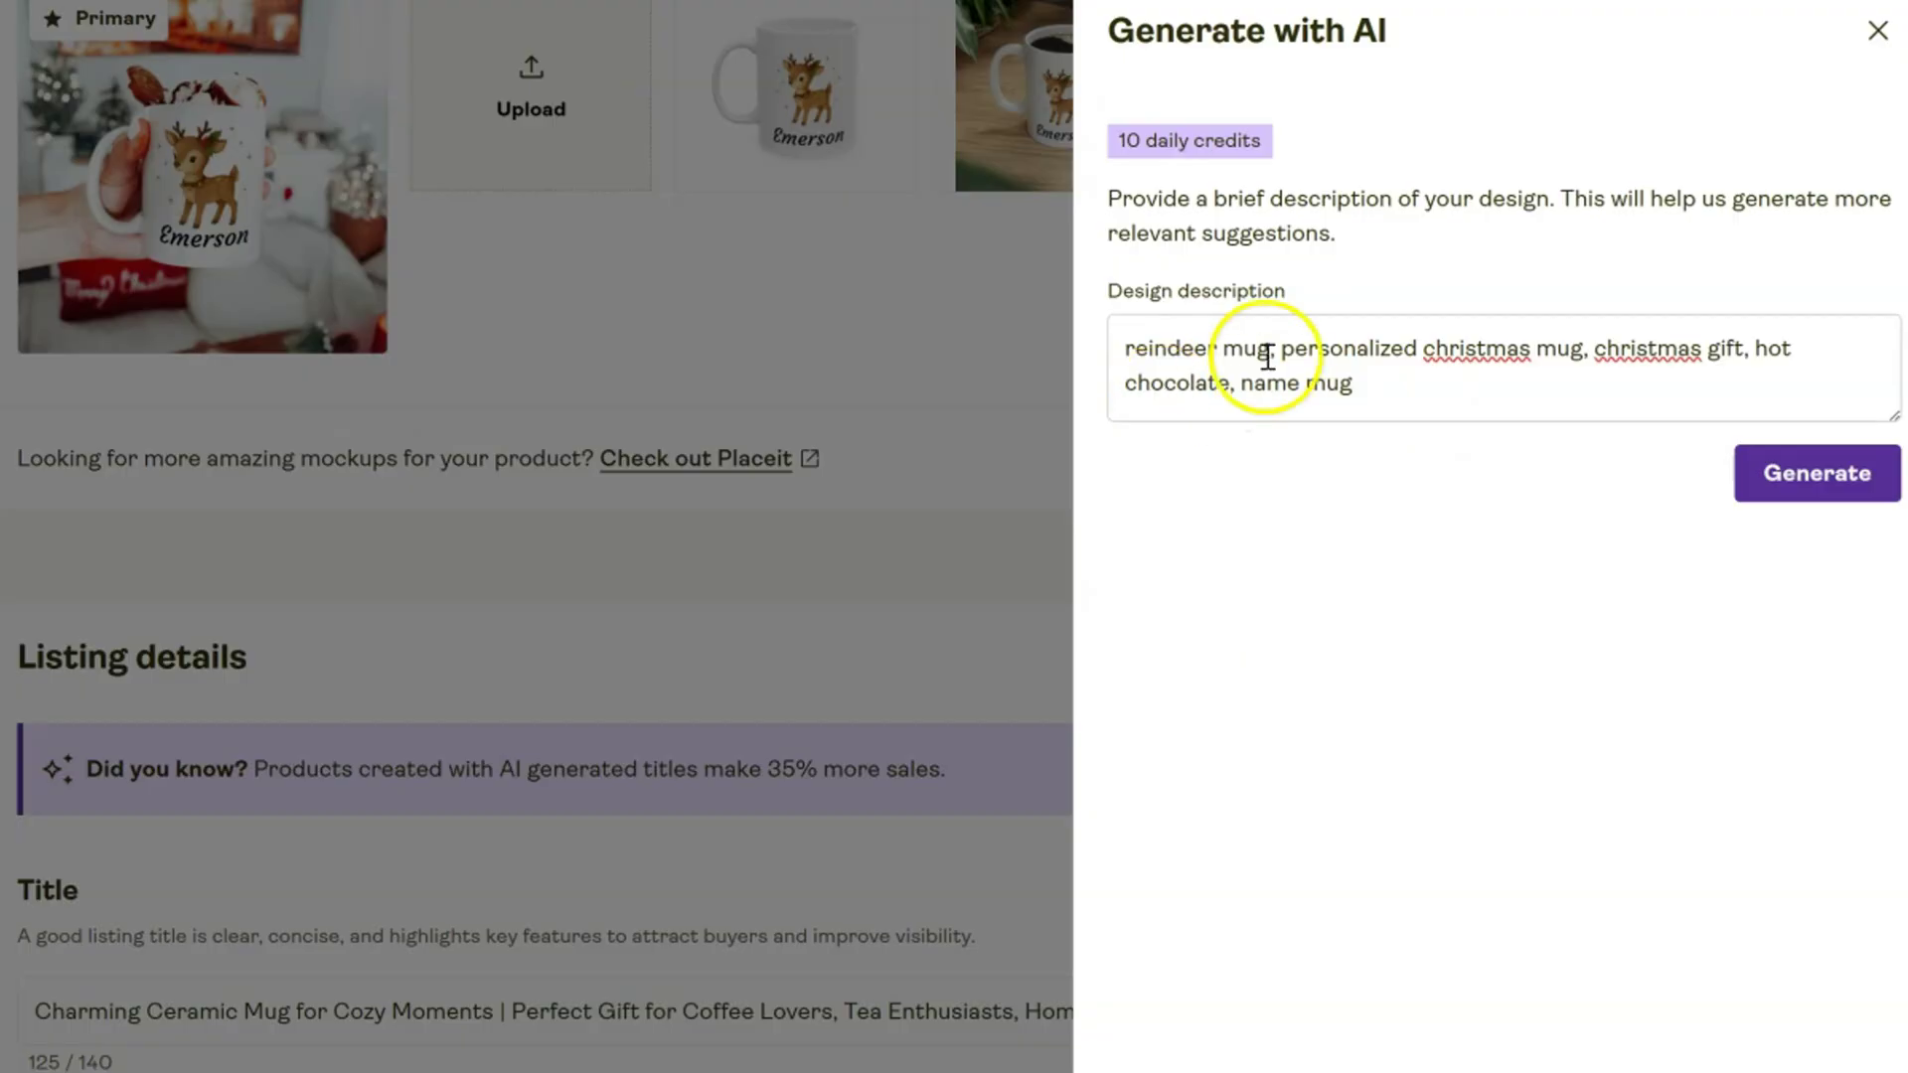
pyautogui.click(1533, 391)
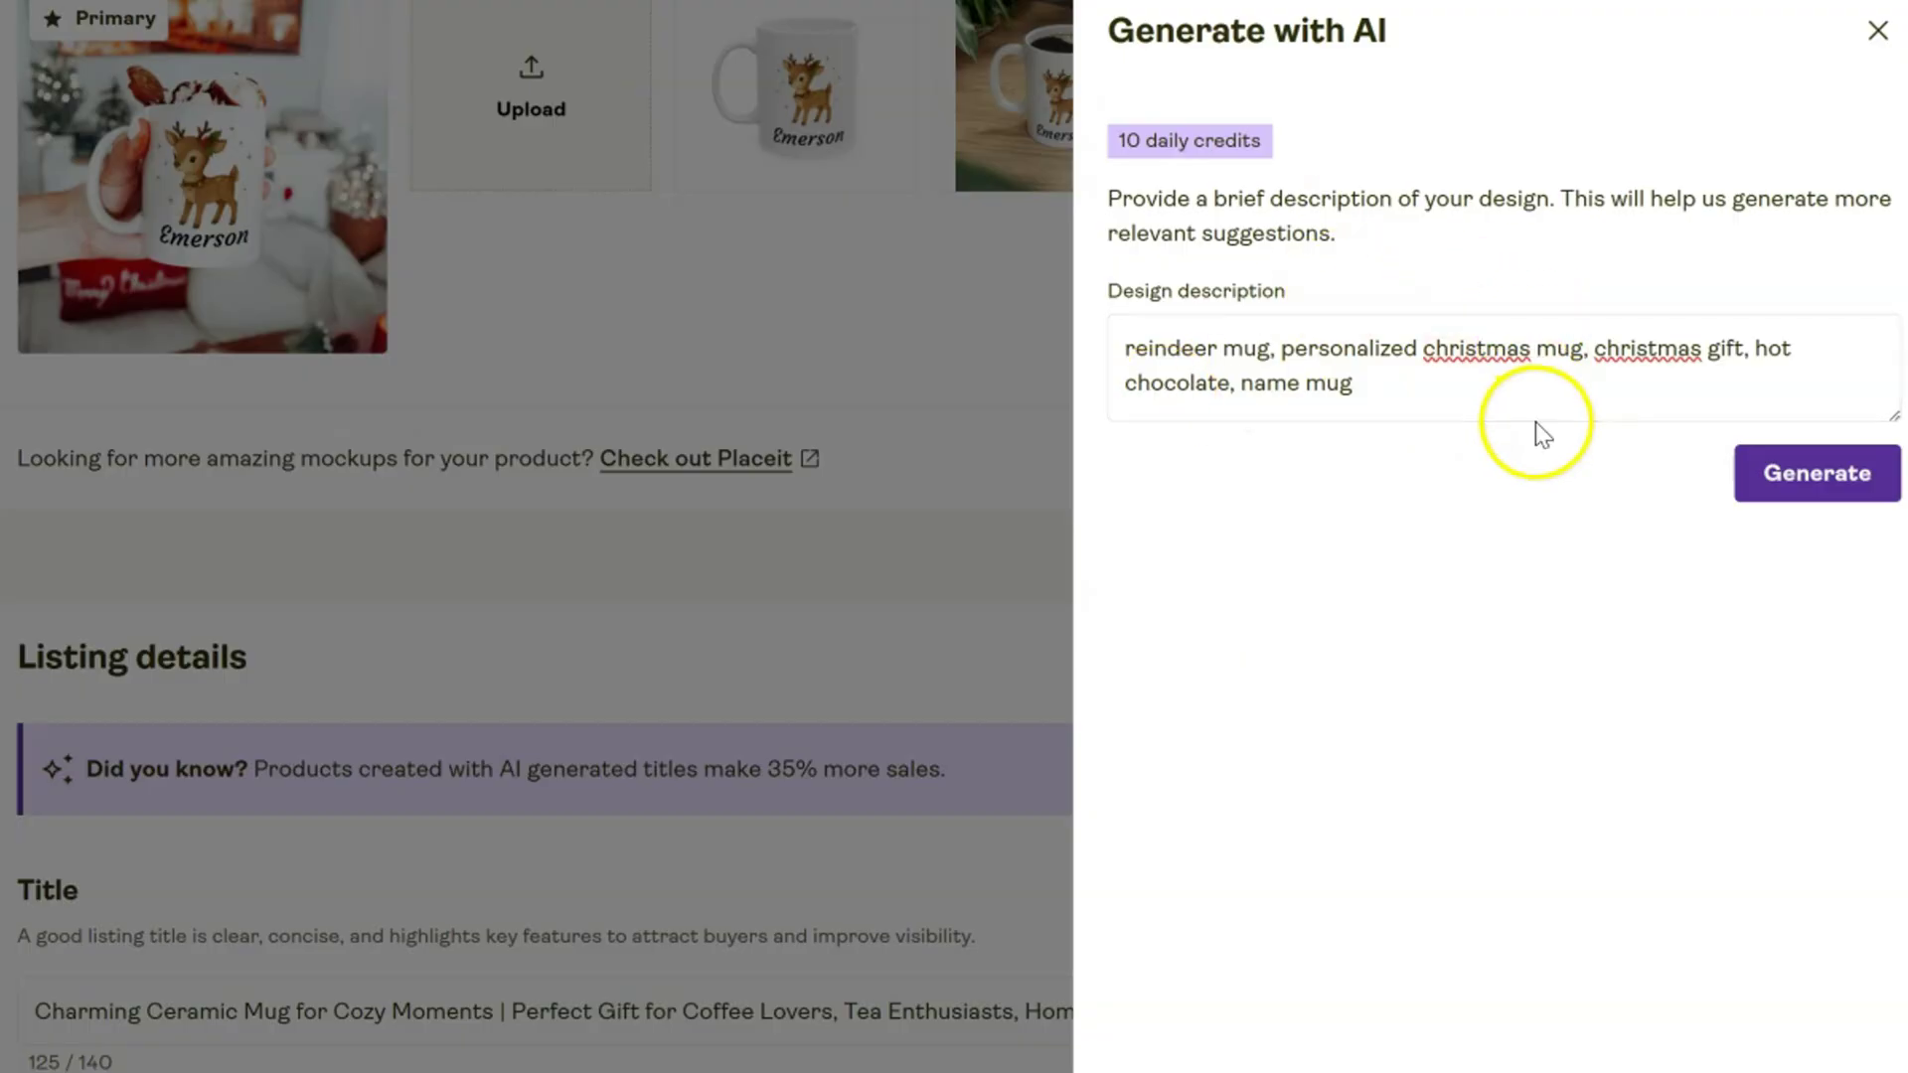
pyautogui.click(1810, 471)
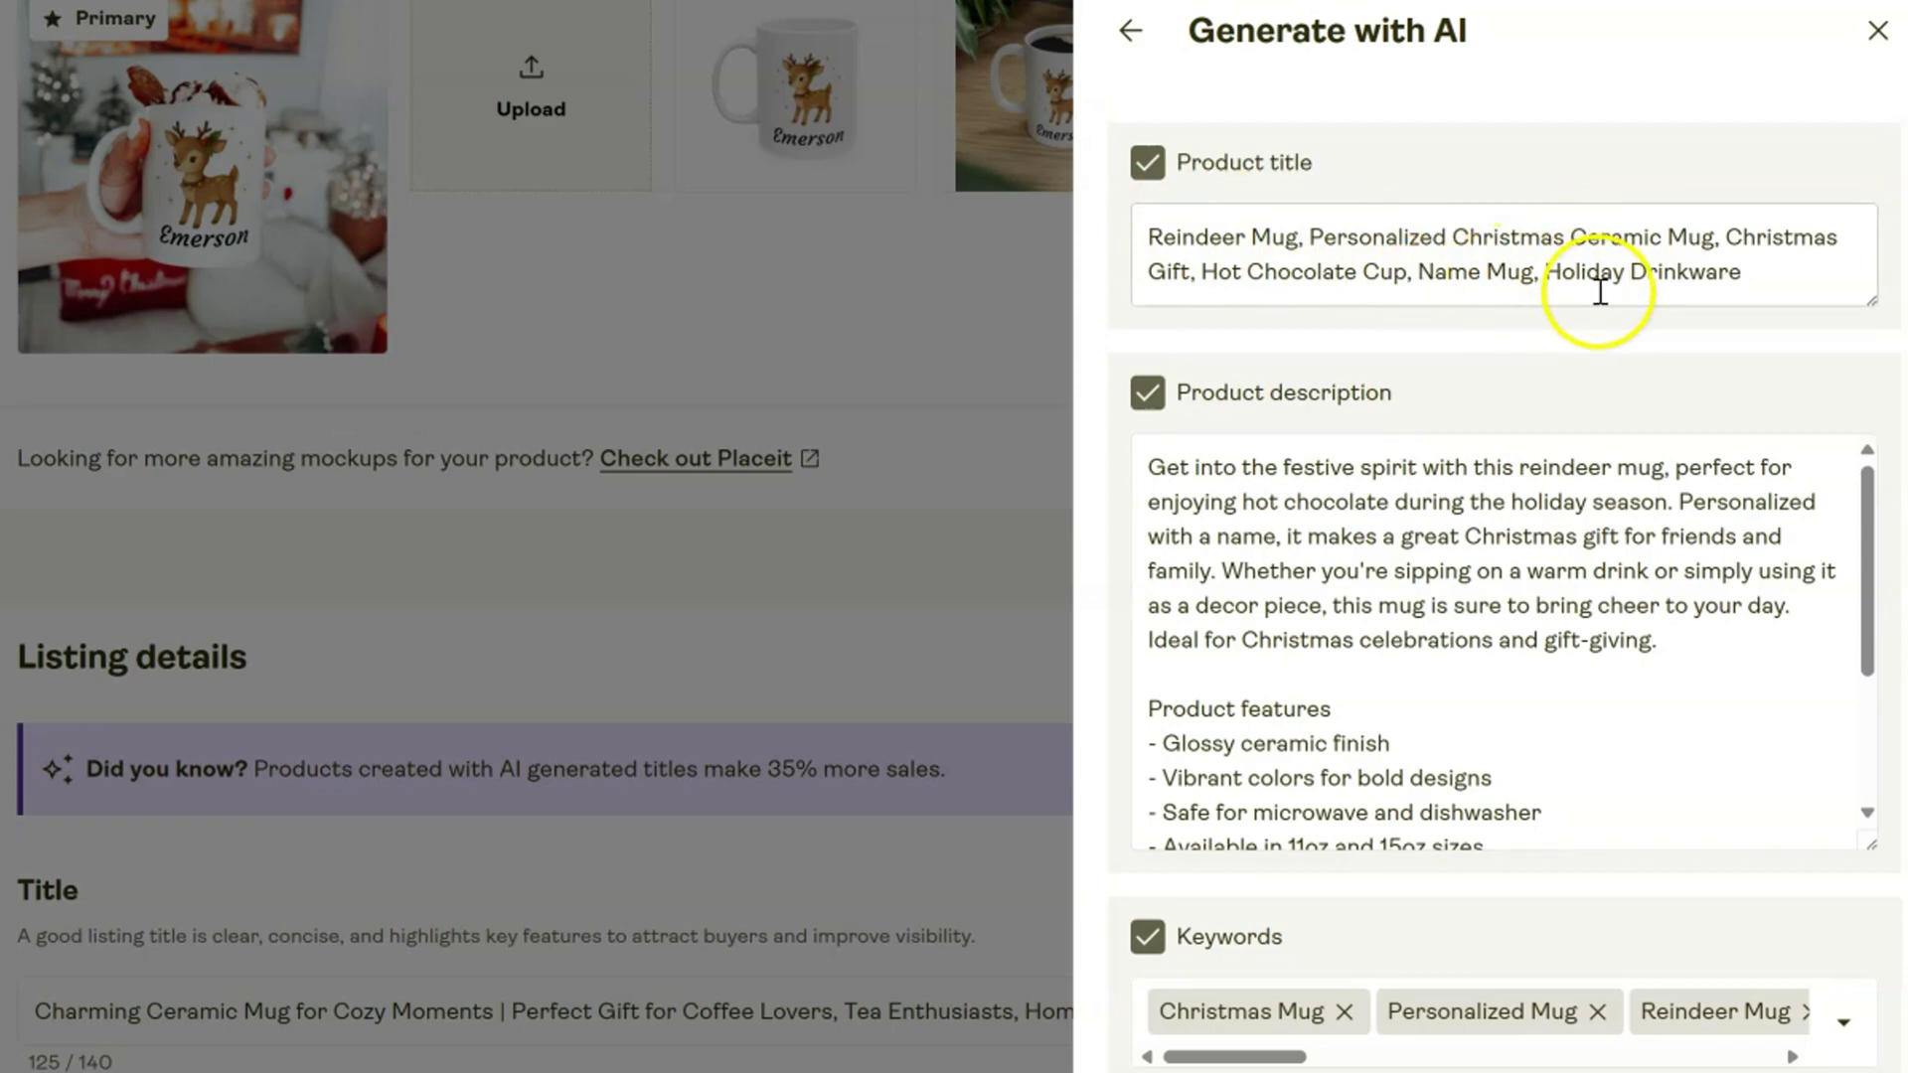
pyautogui.scroll(-3, 1657, 589)
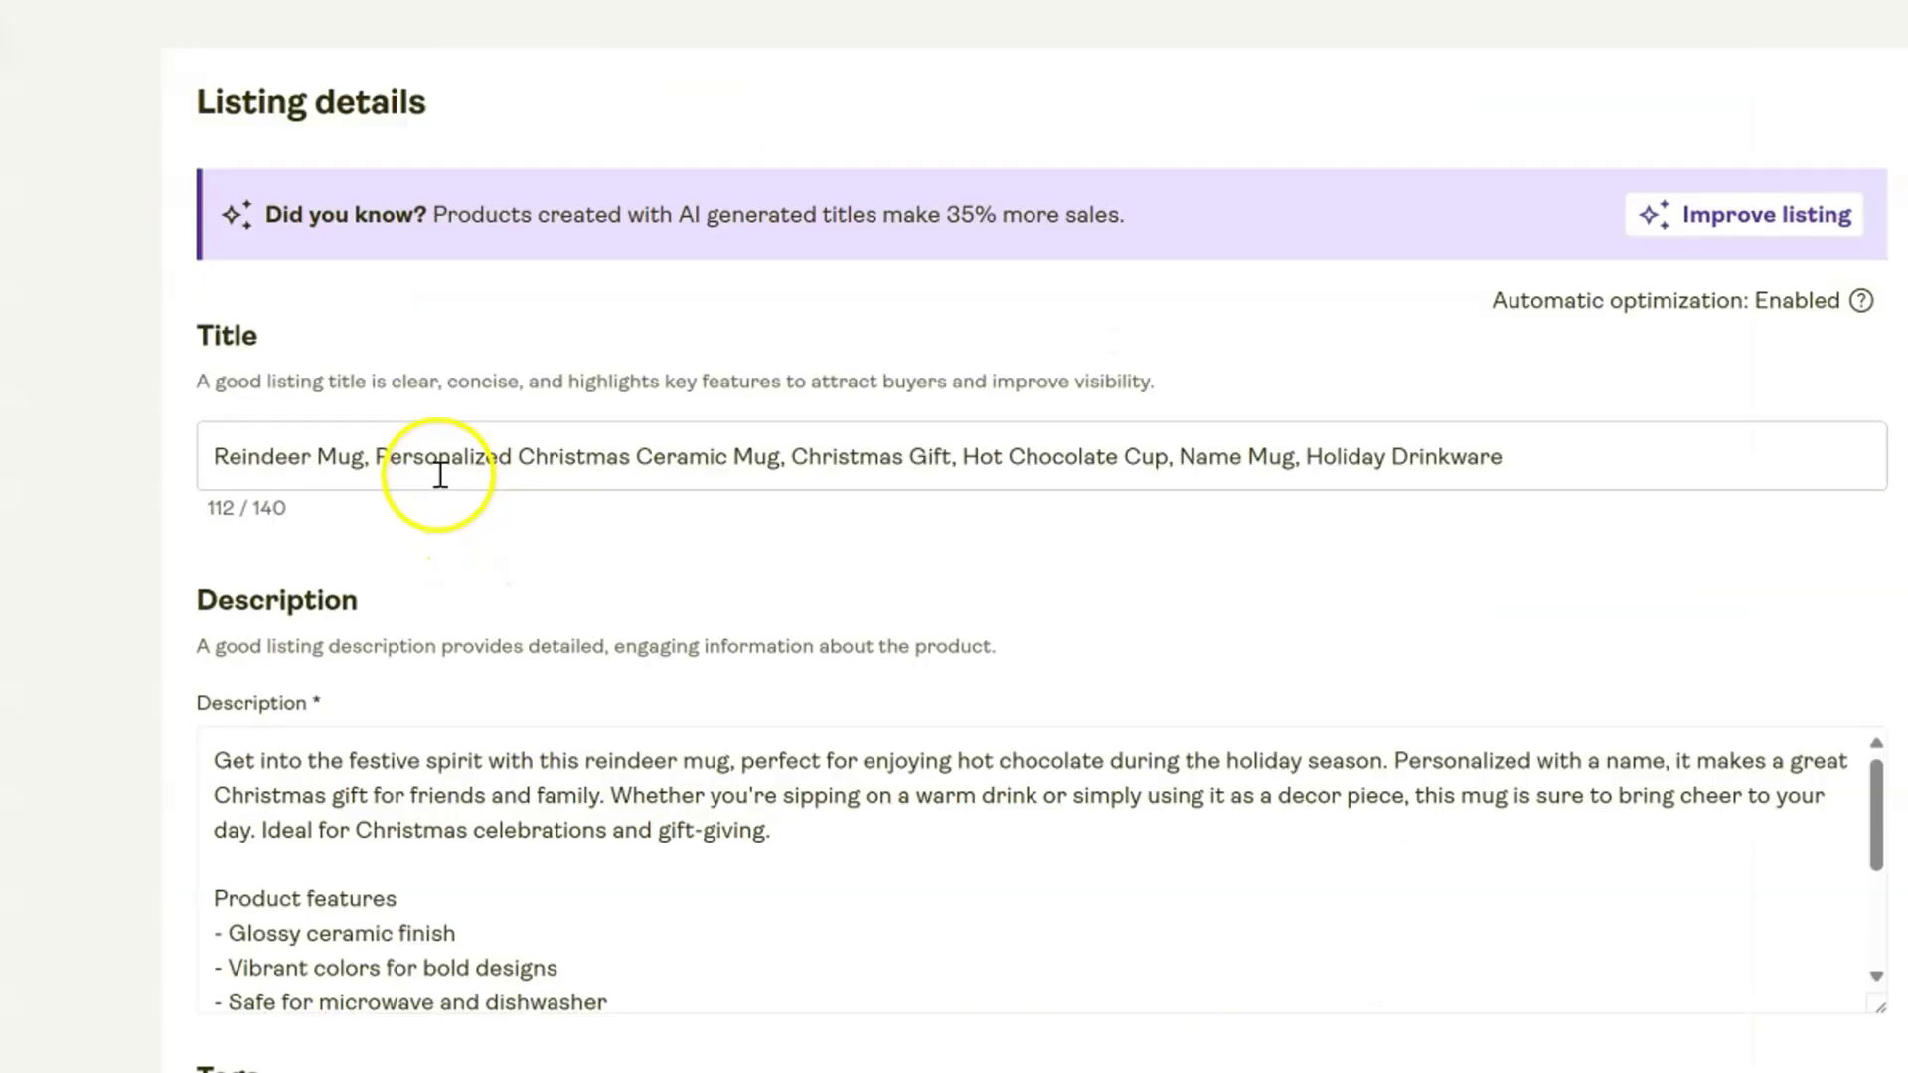
# Enable buyer personalization for the listing and dismiss the notice about manual order approval
pyautogui.scroll(-8, 439, 477)
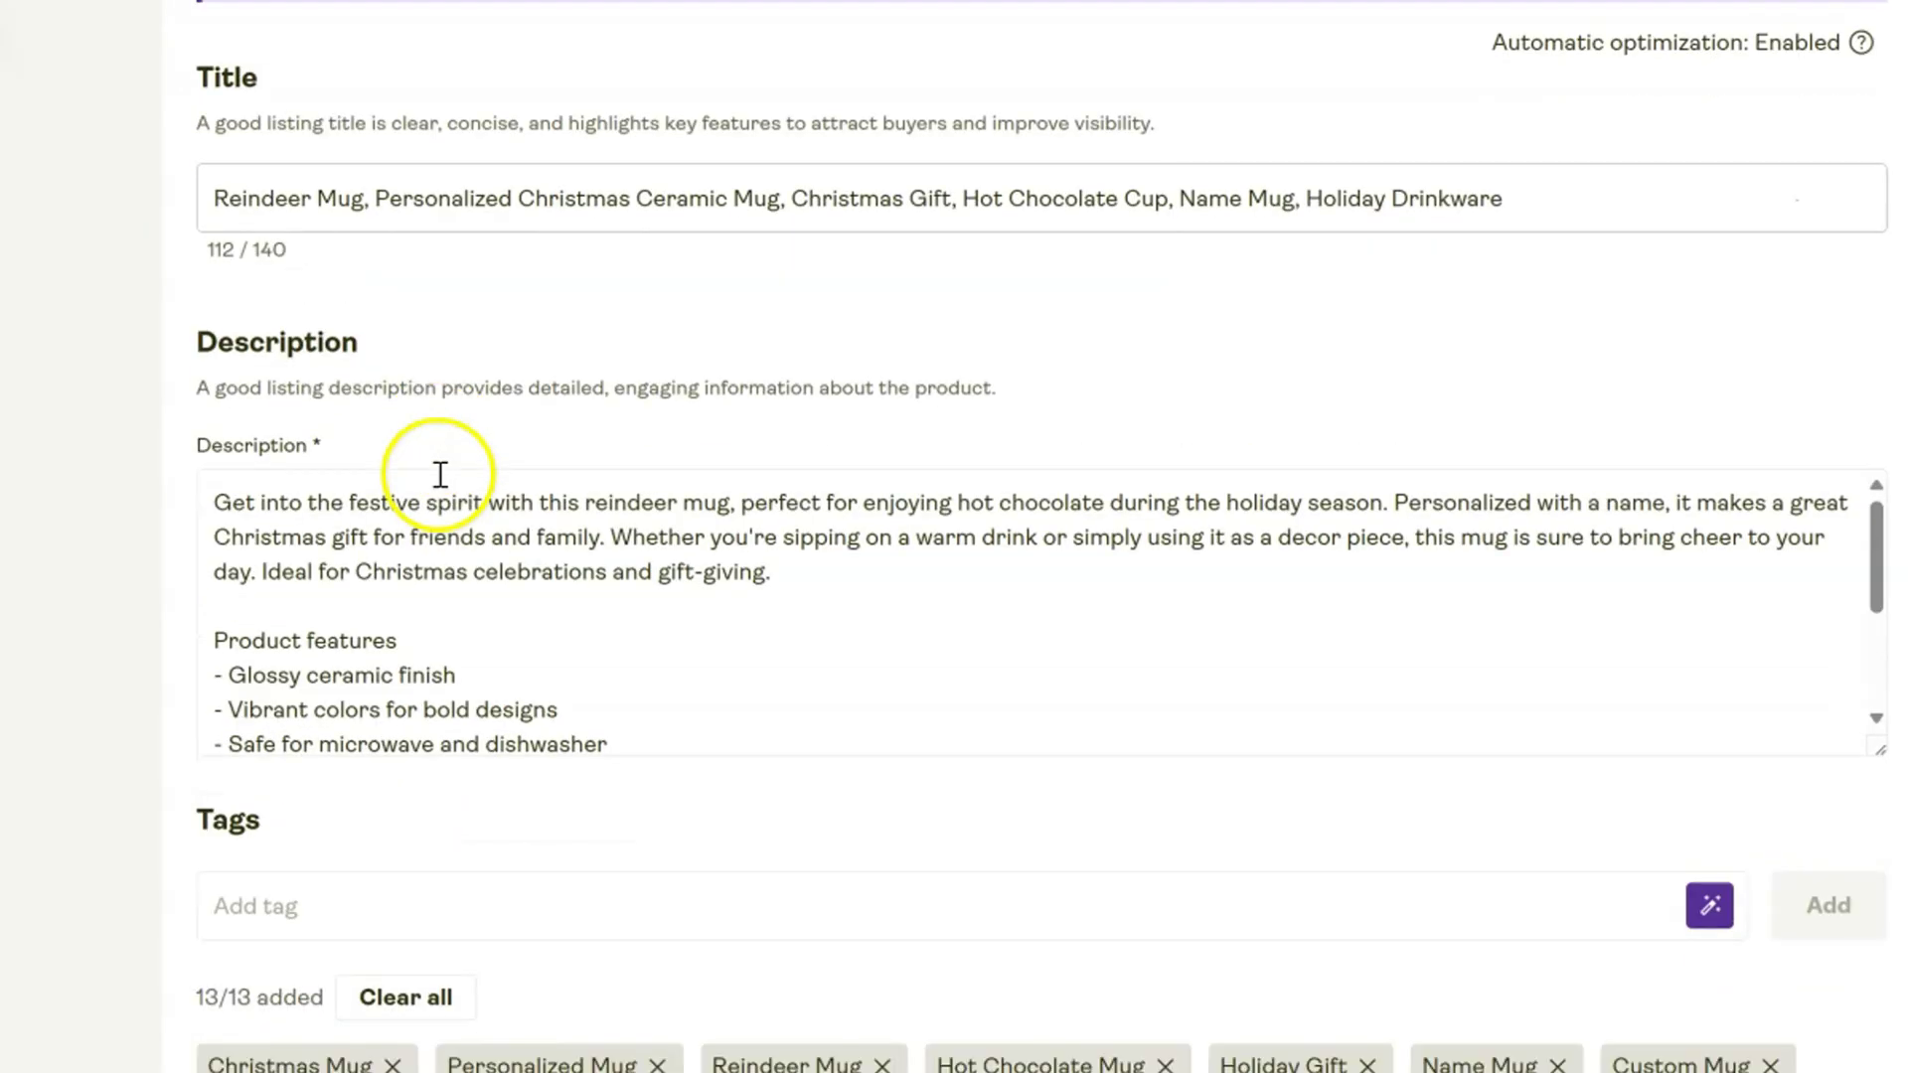
pyautogui.scroll(-3, 565, 879)
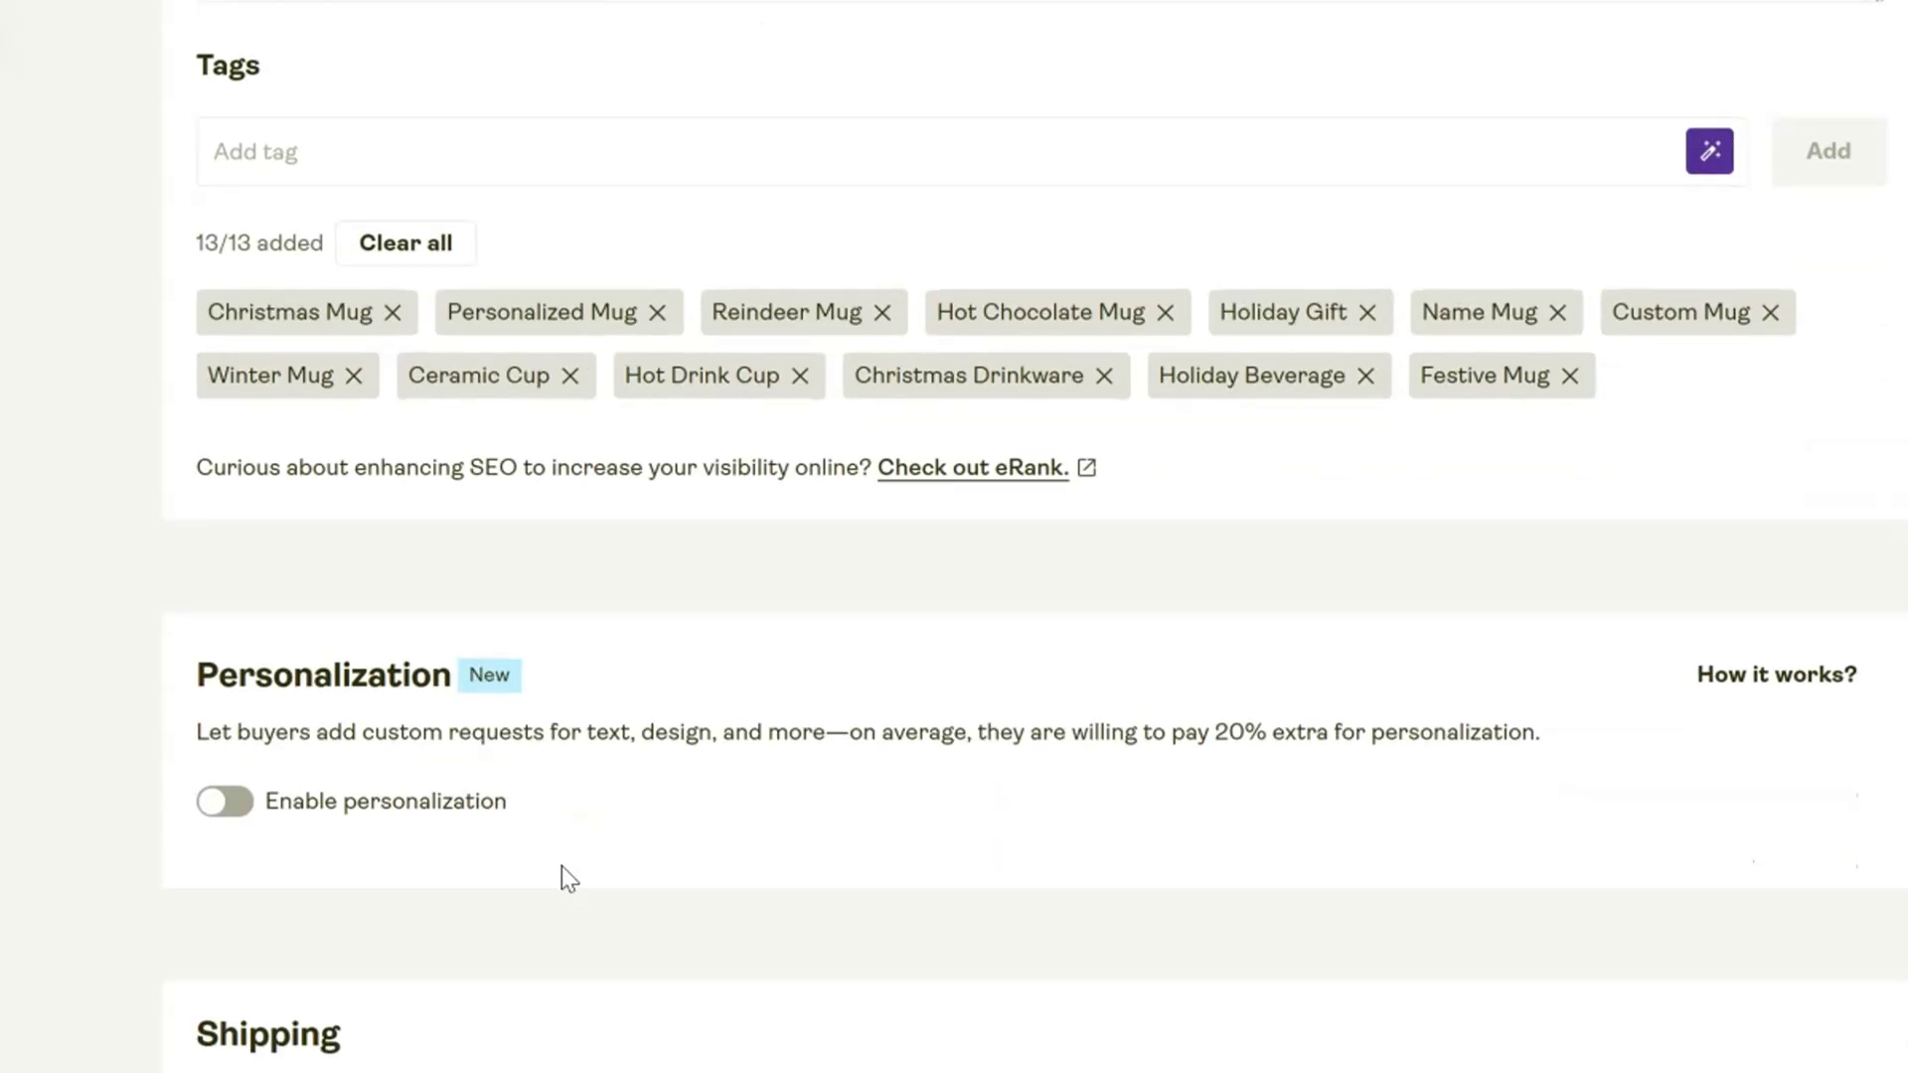
pyautogui.click(246, 807)
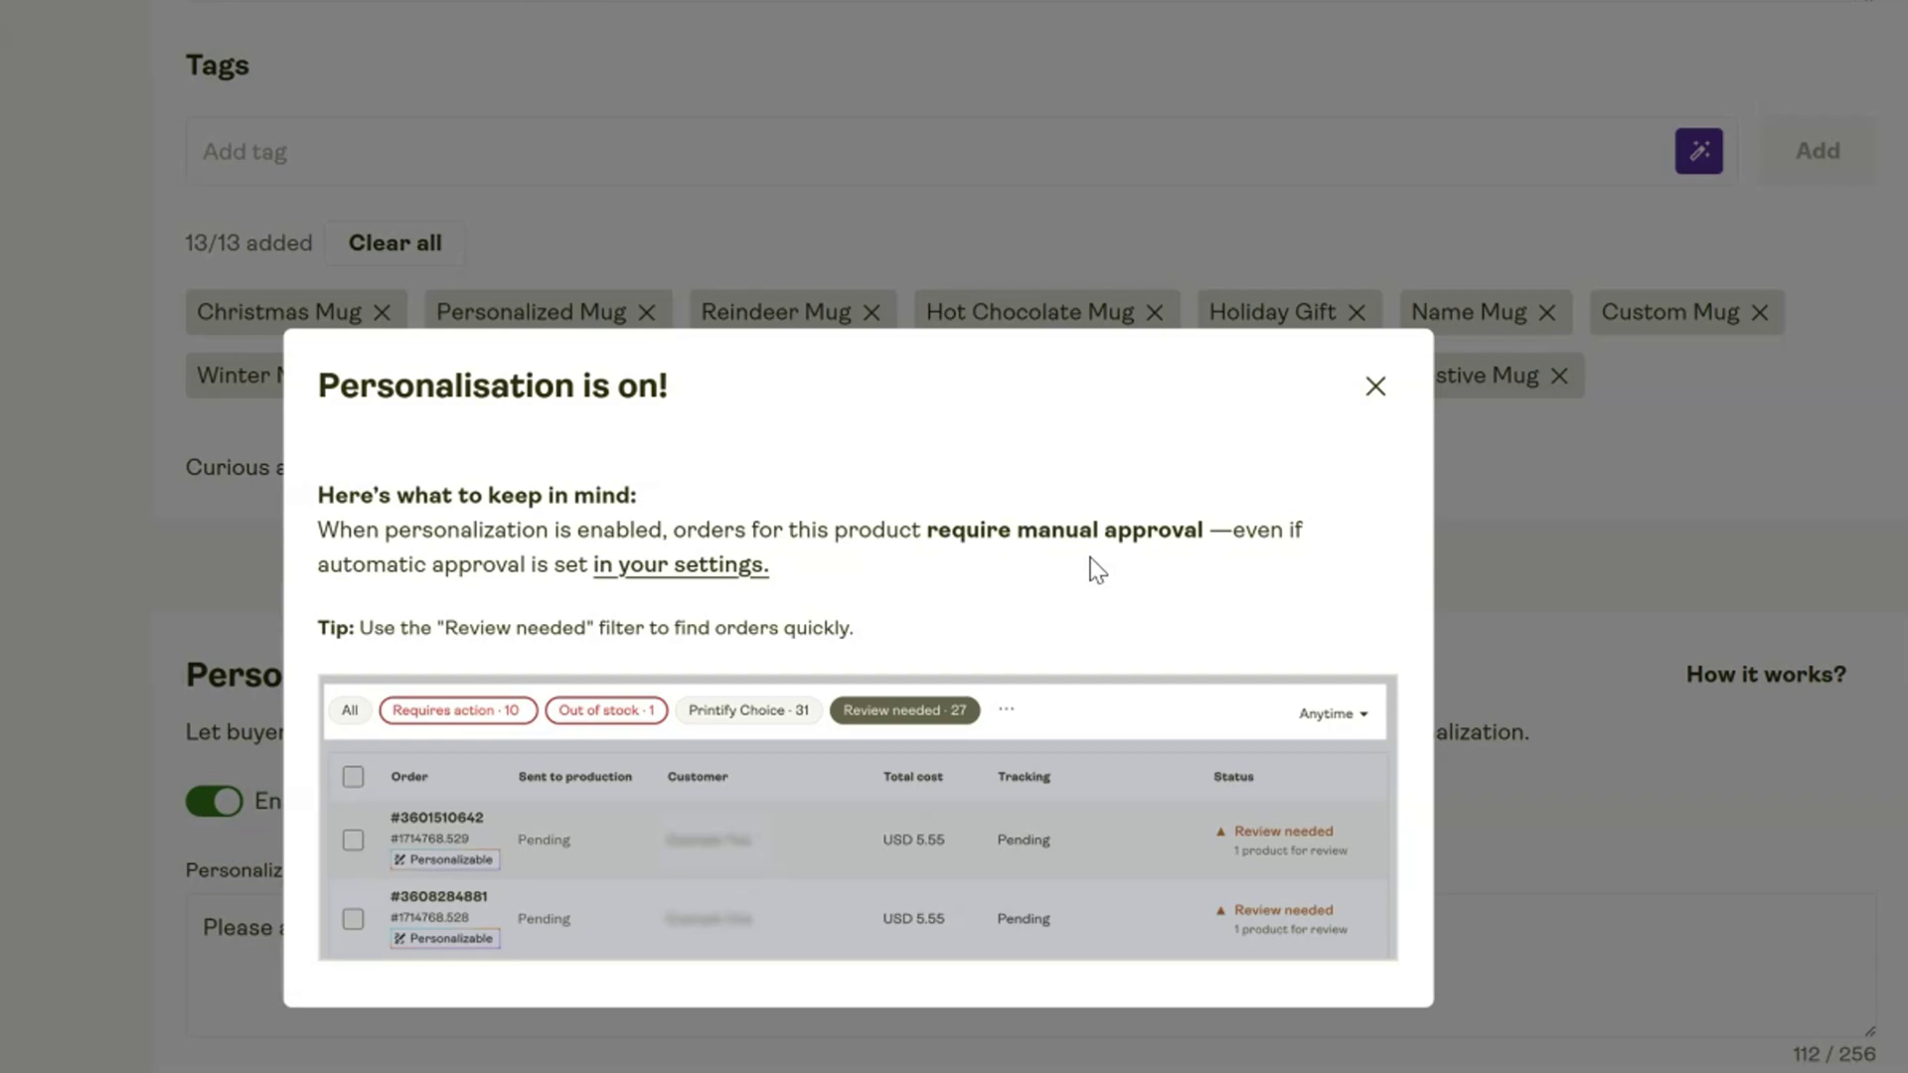
pyautogui.click(1377, 388)
pyautogui.click(1377, 388)
pyautogui.click(455, 966)
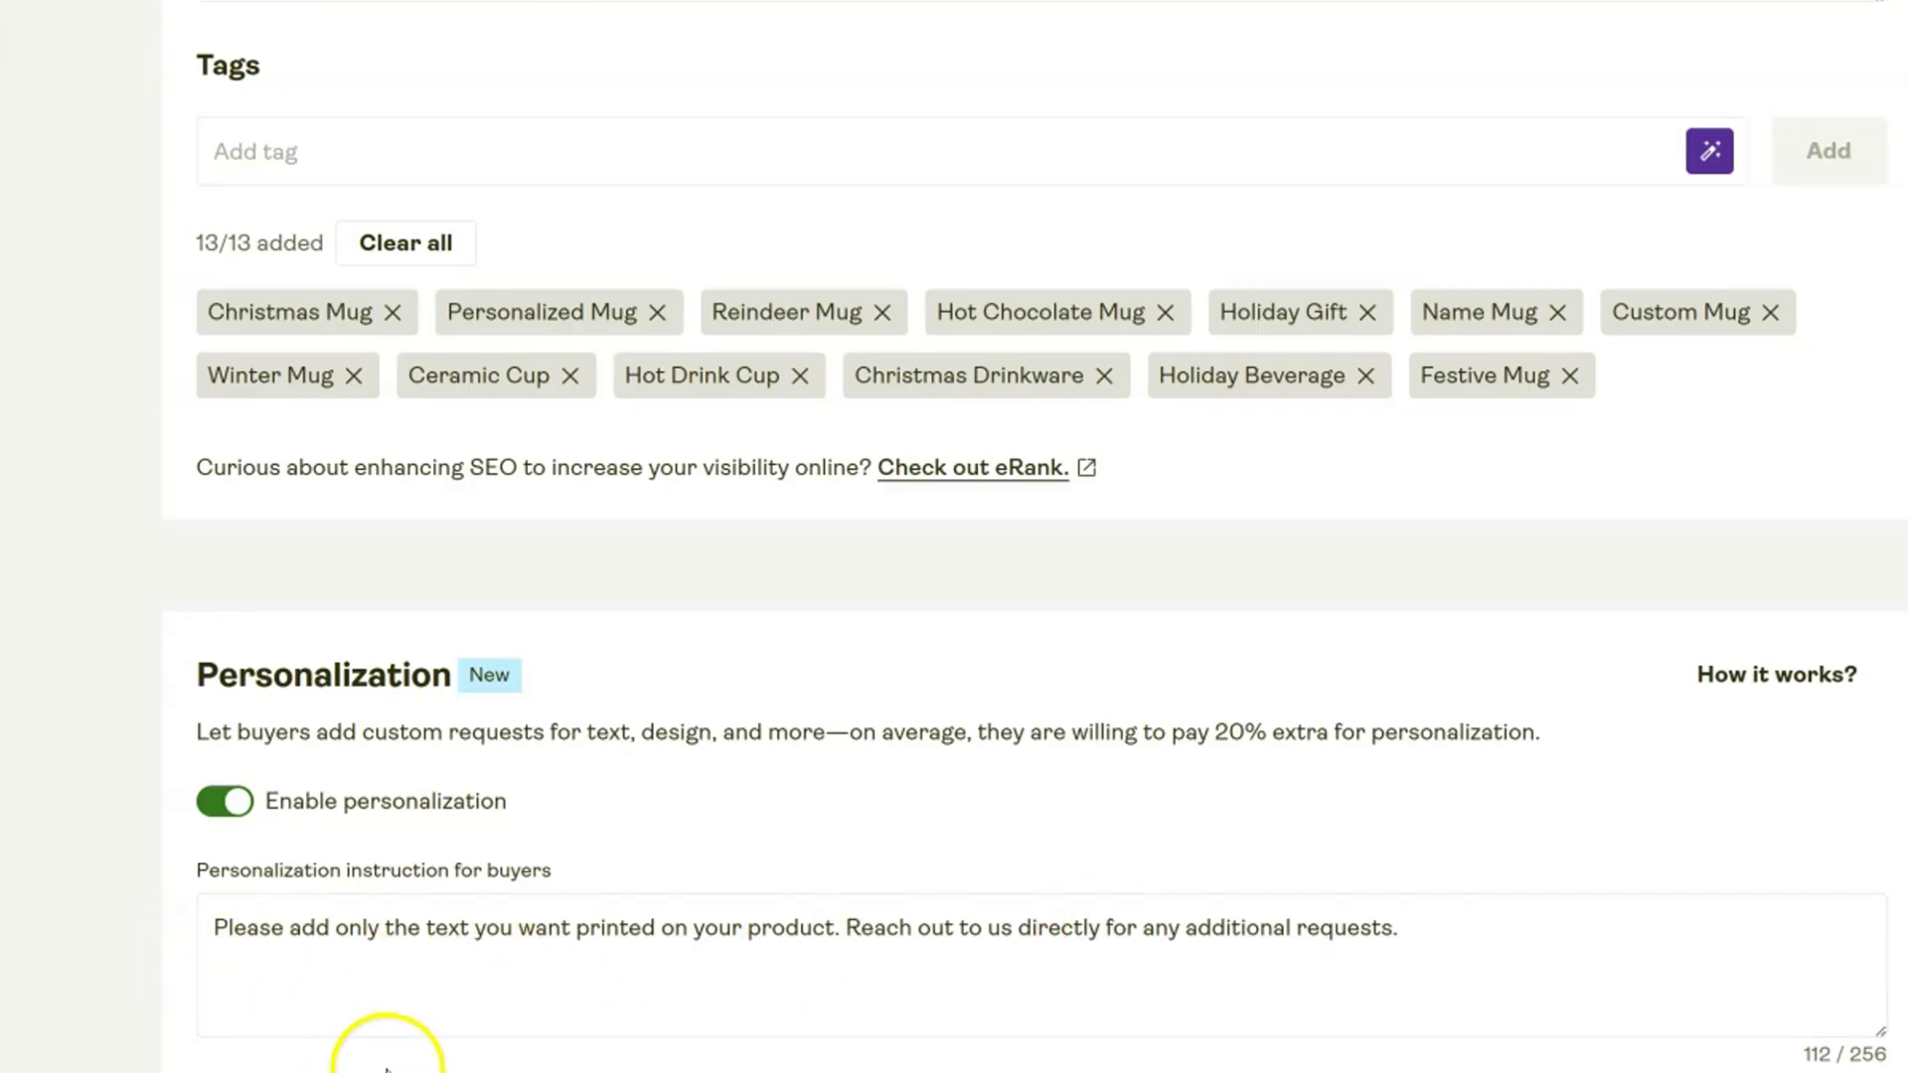
# Optimize the mug's retail price to the suggested $14.99
pyautogui.scroll(-12, 519, 986)
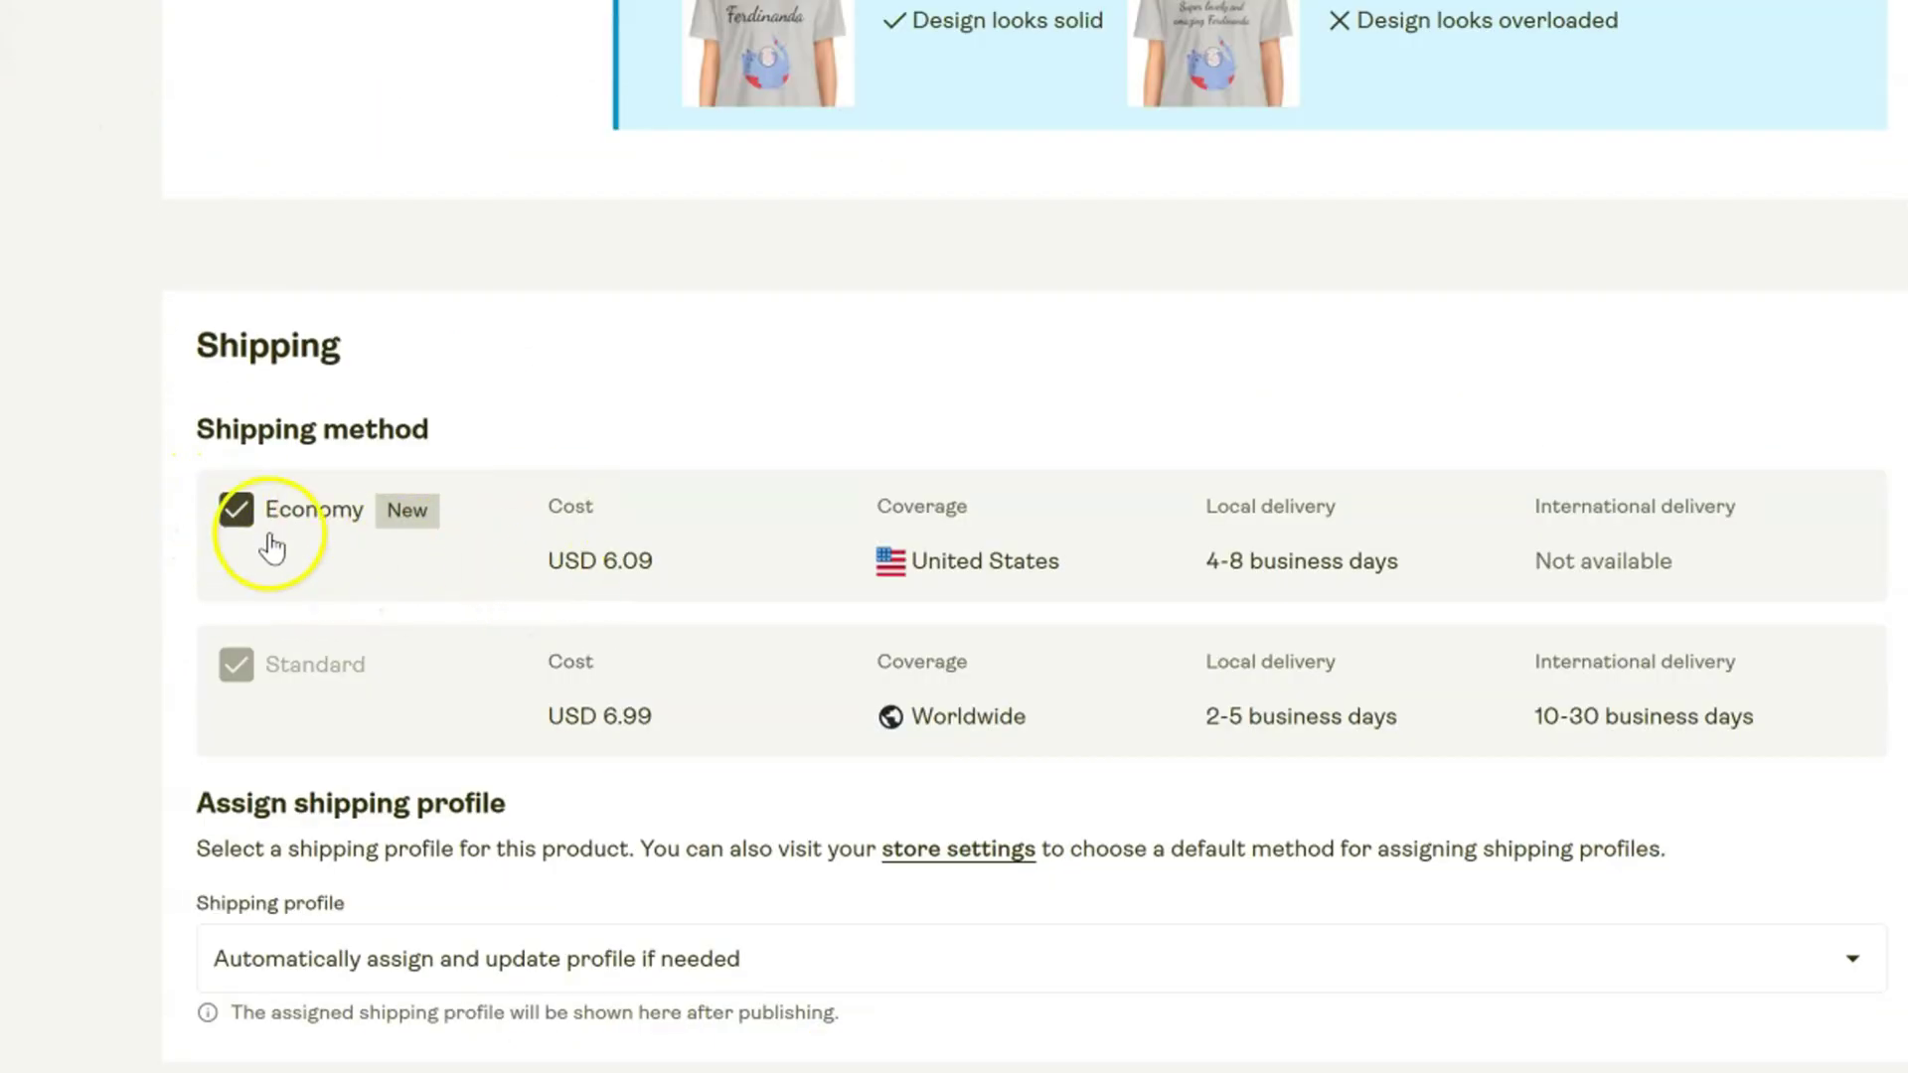
pyautogui.scroll(-1, 690, 827)
pyautogui.scroll(-6, 695, 833)
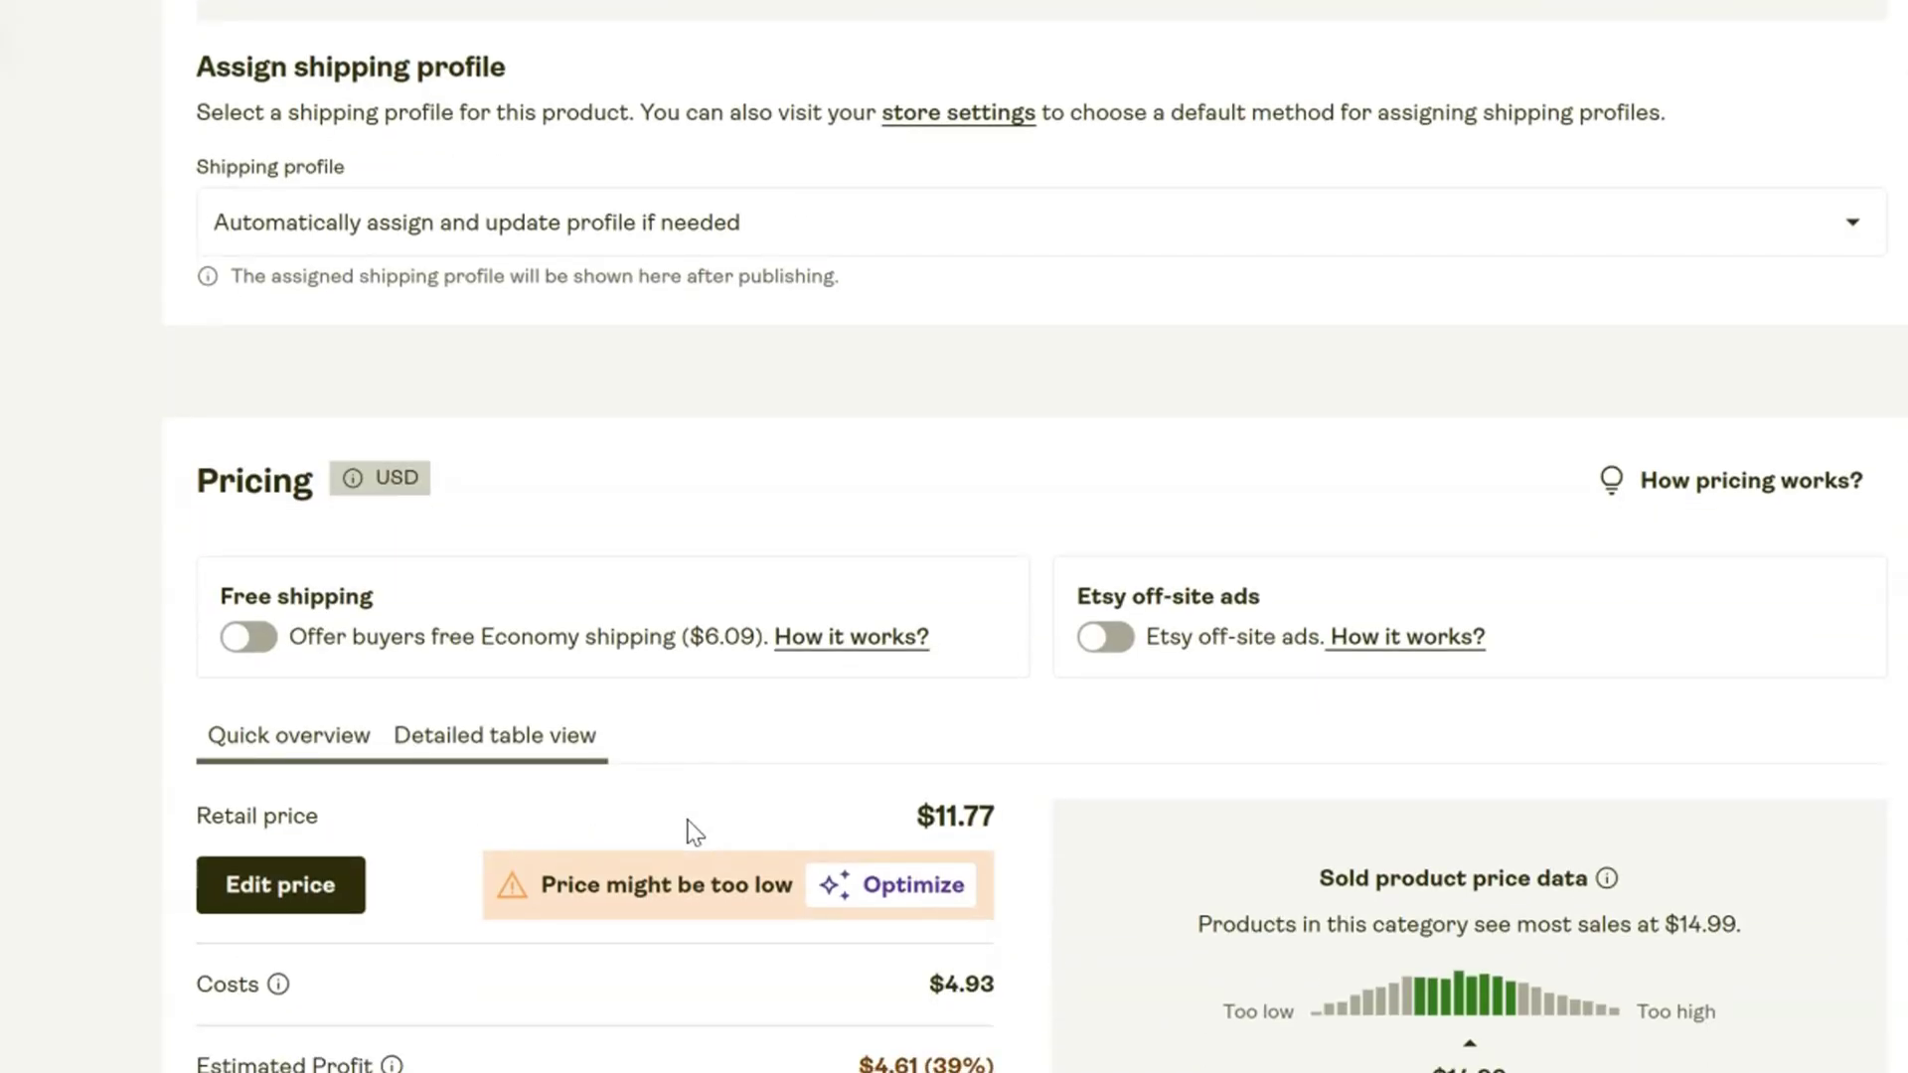
pyautogui.click(728, 679)
pyautogui.scroll(-2, 729, 683)
pyautogui.scroll(-2, 617, 686)
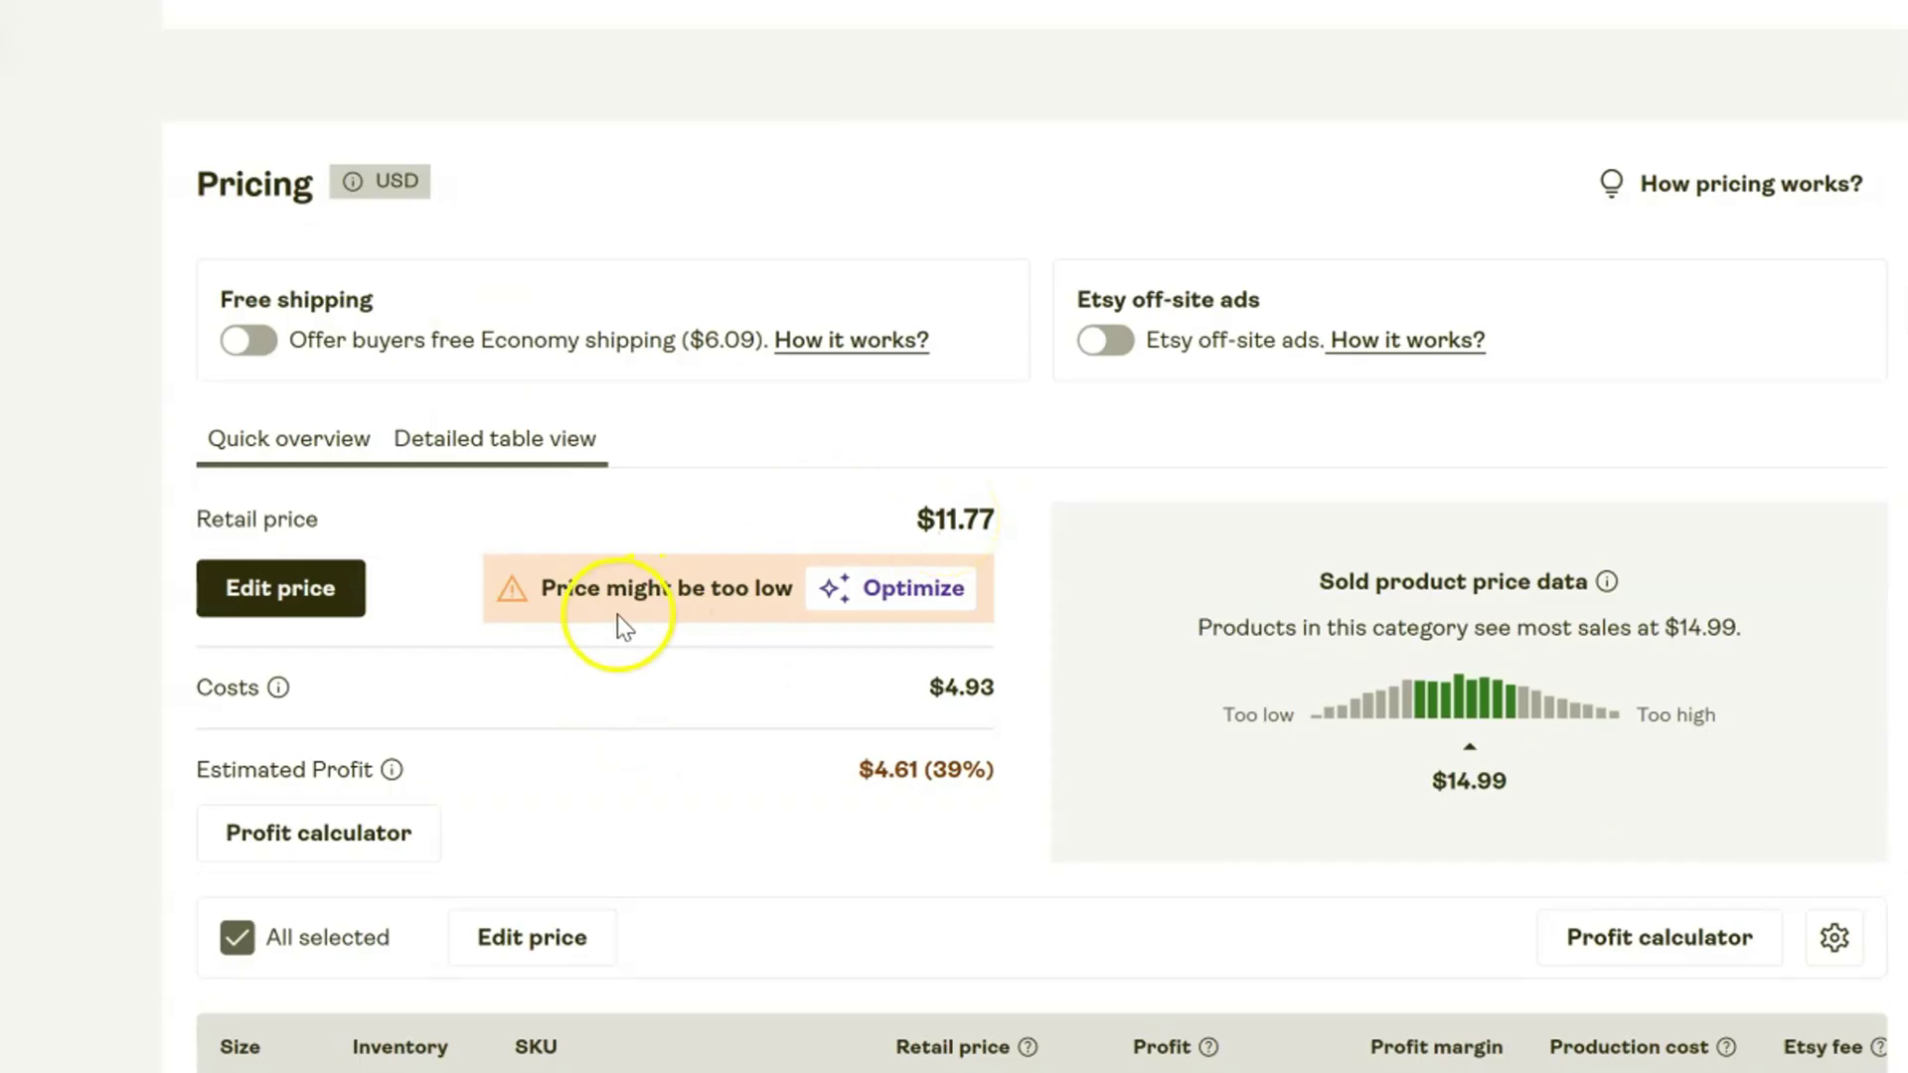
pyautogui.click(915, 596)
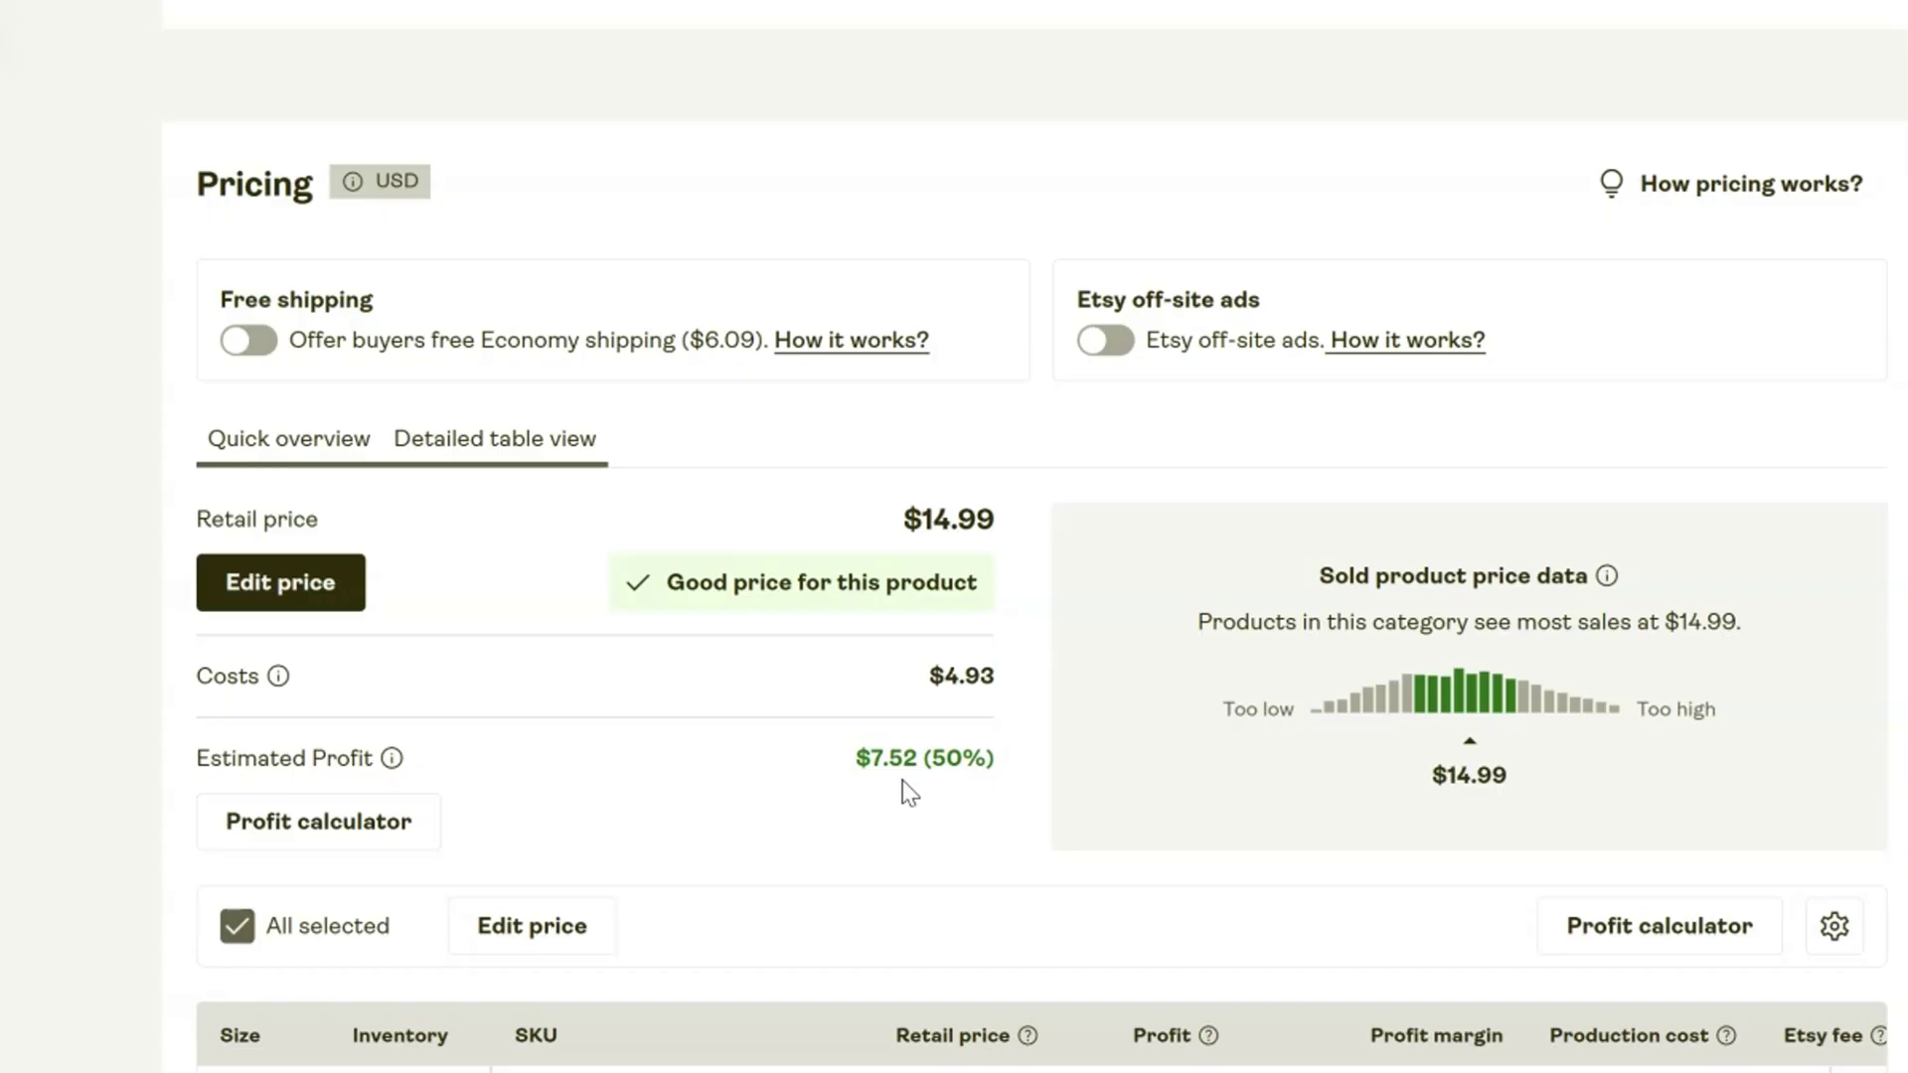
# Publish the mug to the Etsy store and check its publishing status in the product list
pyautogui.scroll(-3, 907, 792)
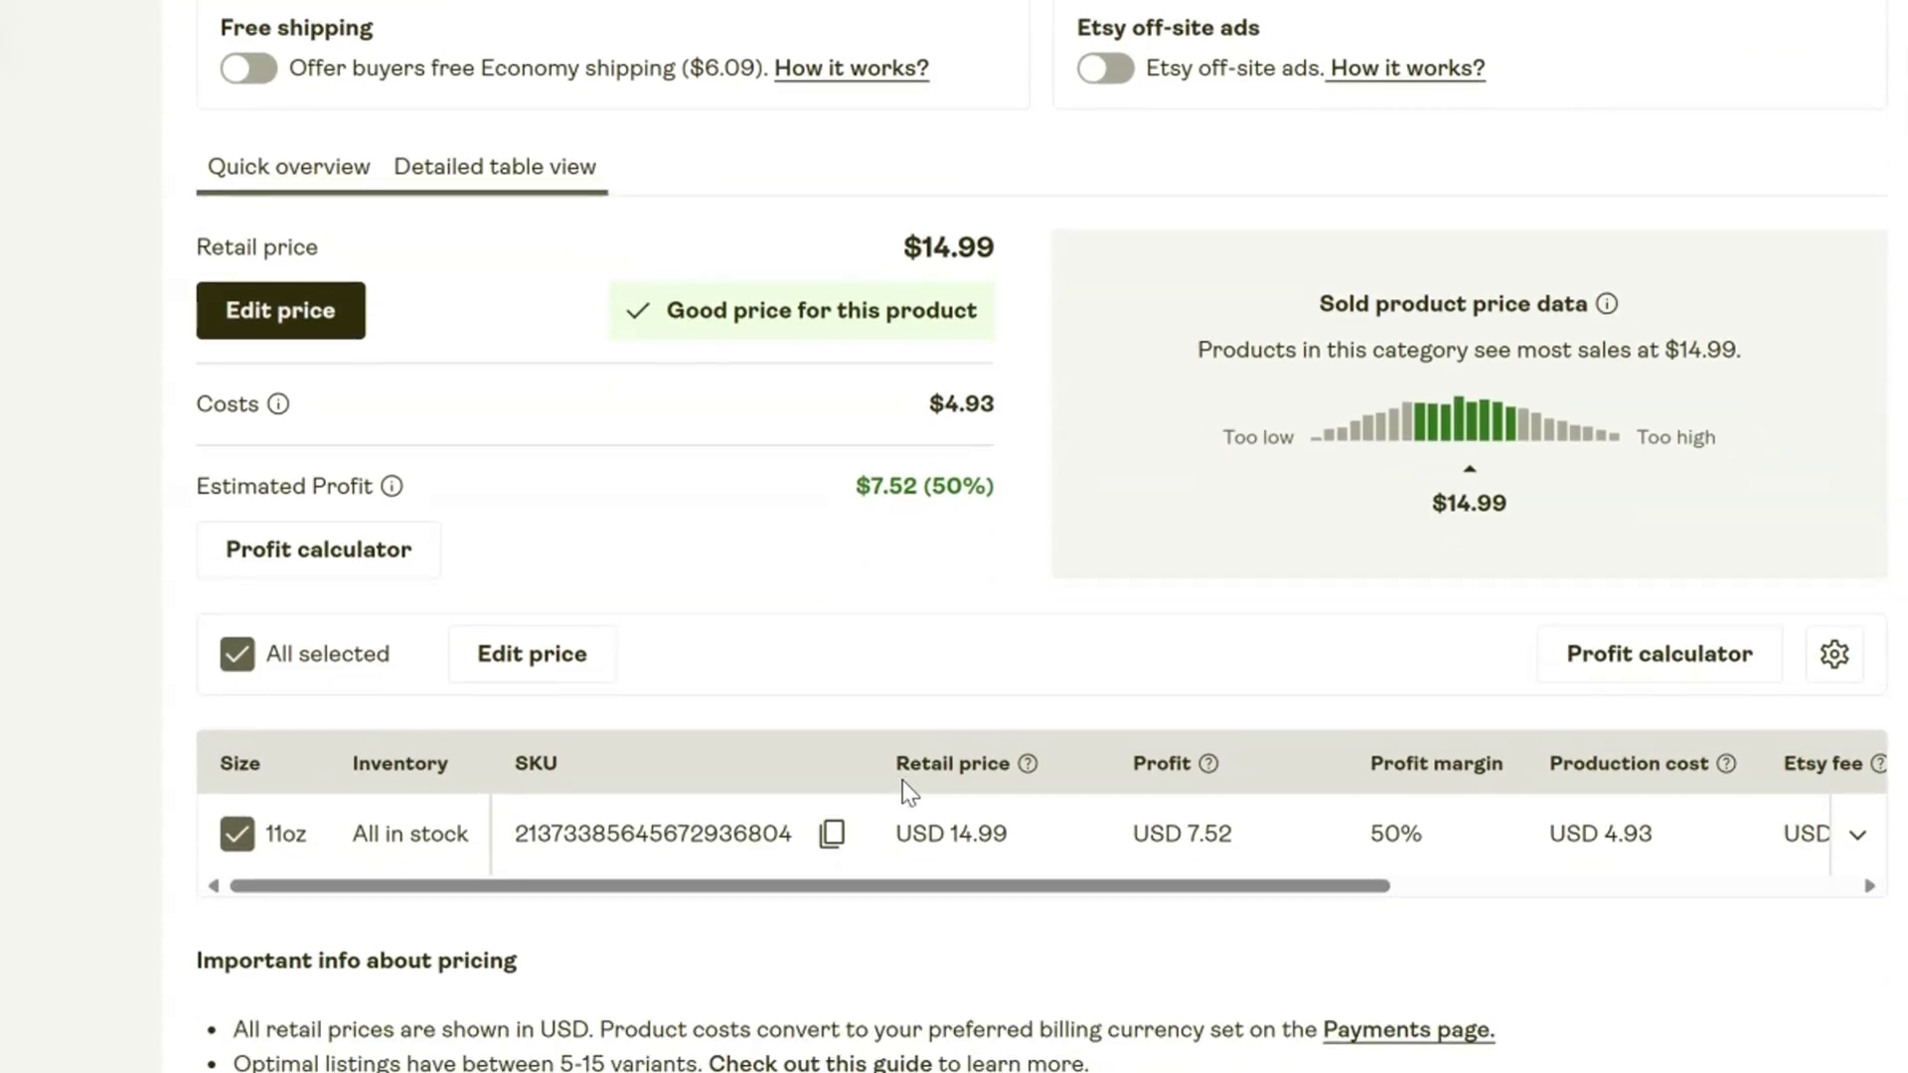
pyautogui.click(747, 693)
pyautogui.scroll(-1, 747, 689)
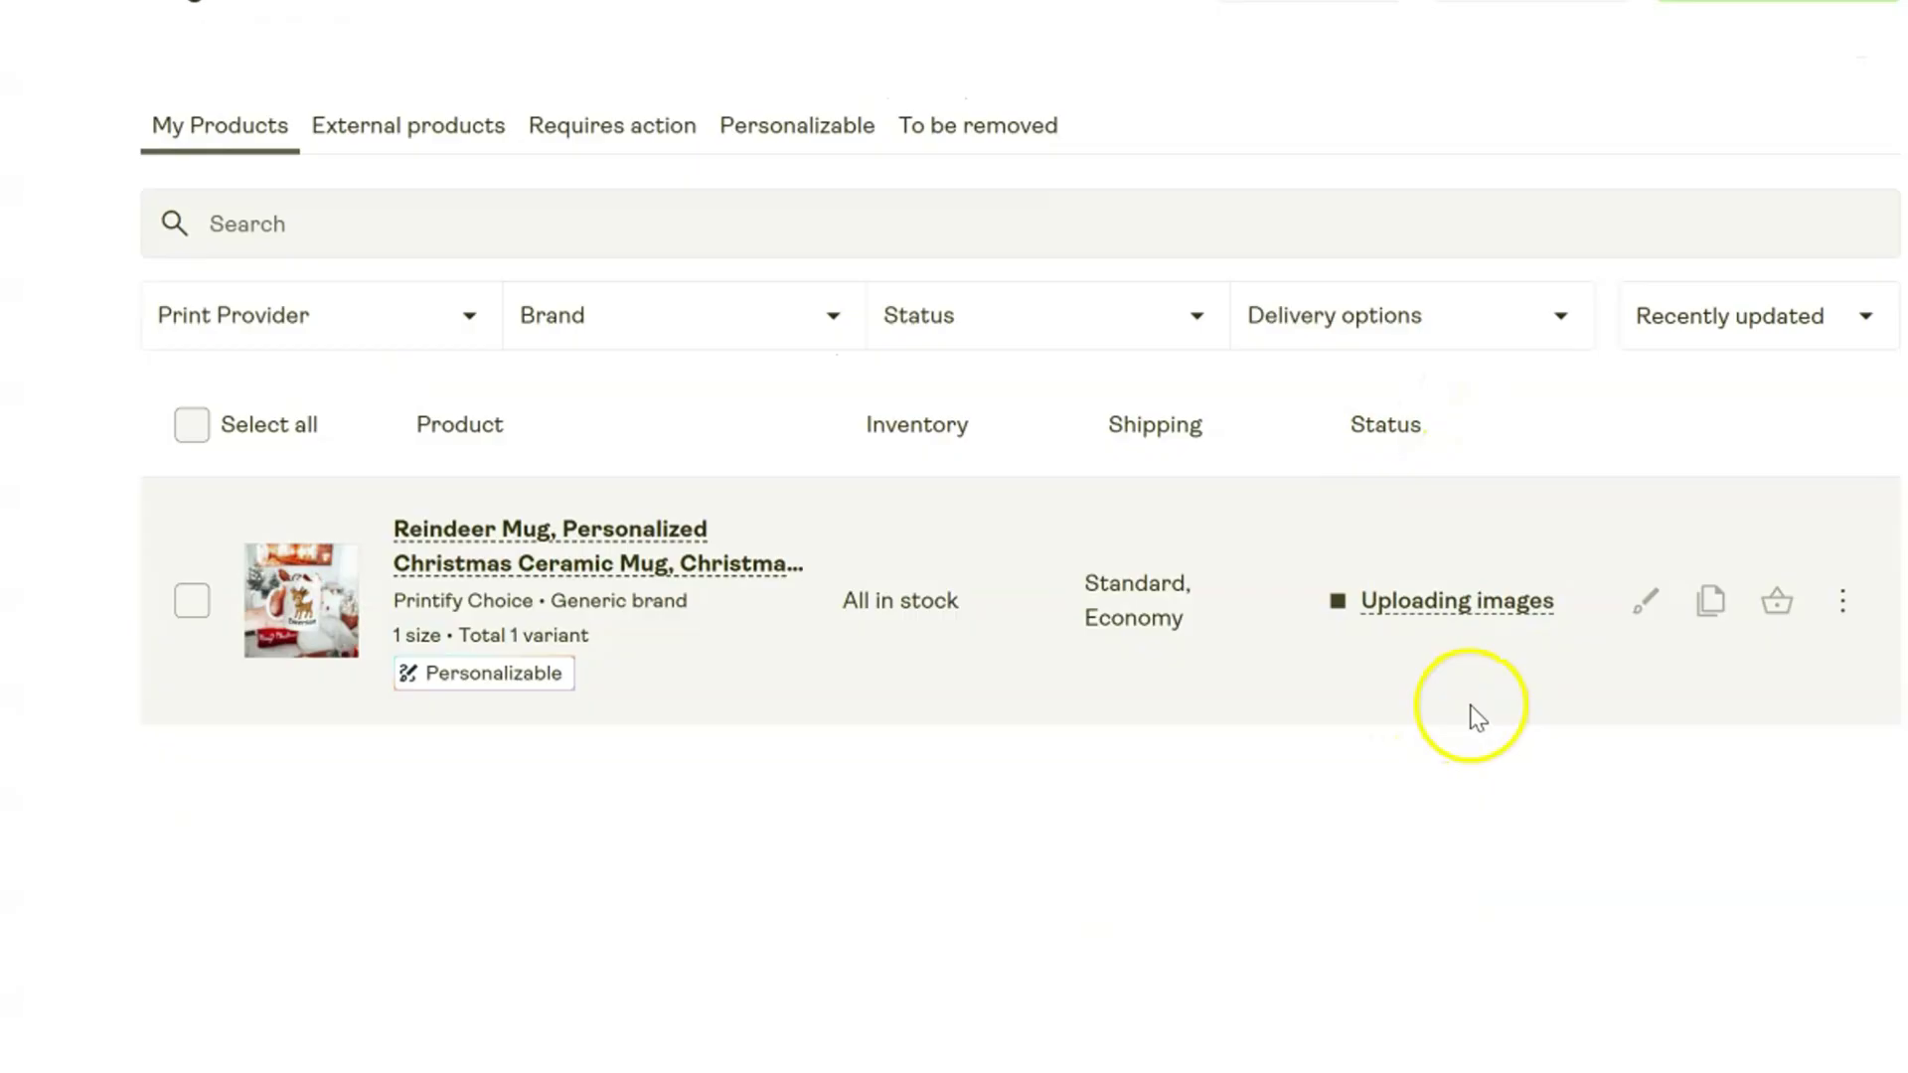
pyautogui.moveTo(1510, 620)
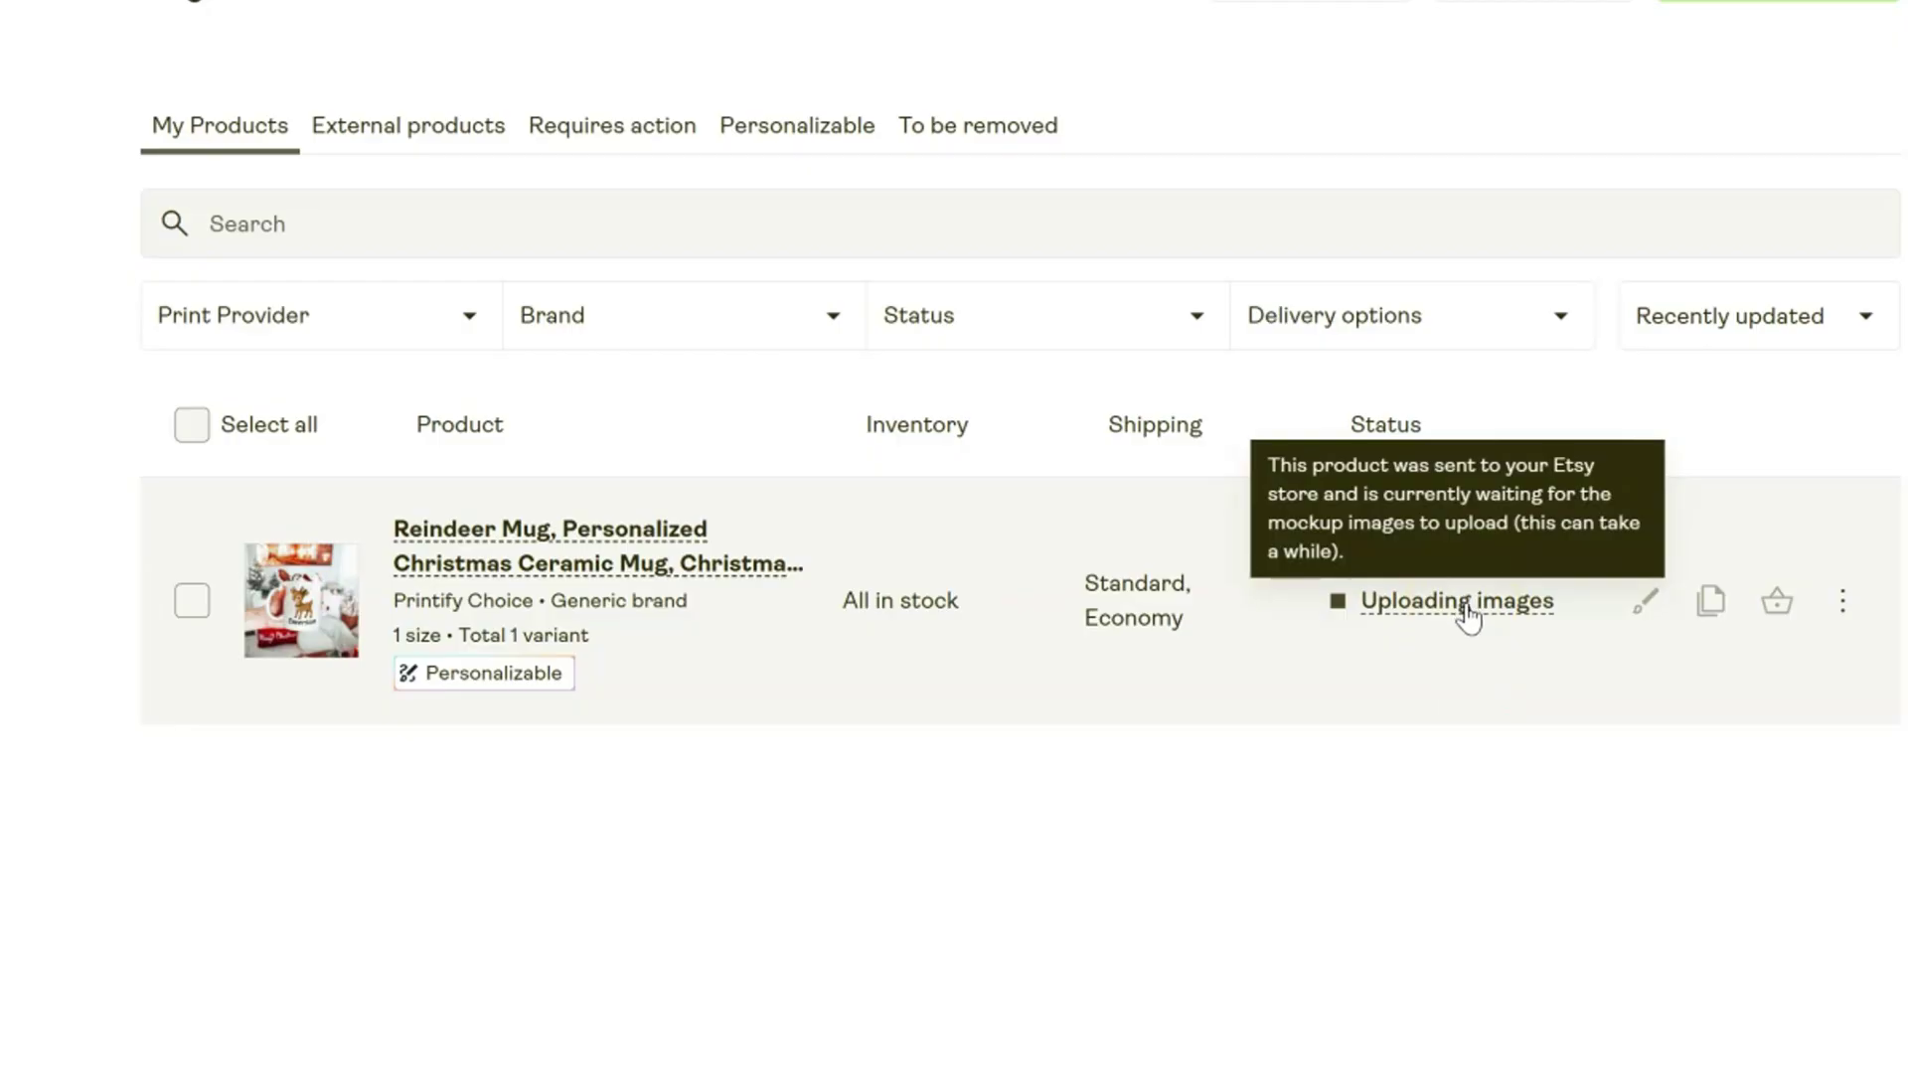
# Switch to Etsy Shop Manager, open the Reindeer Mug listing, and review its photos, personalization settings, price, inventory and category
pyautogui.click(636, 199)
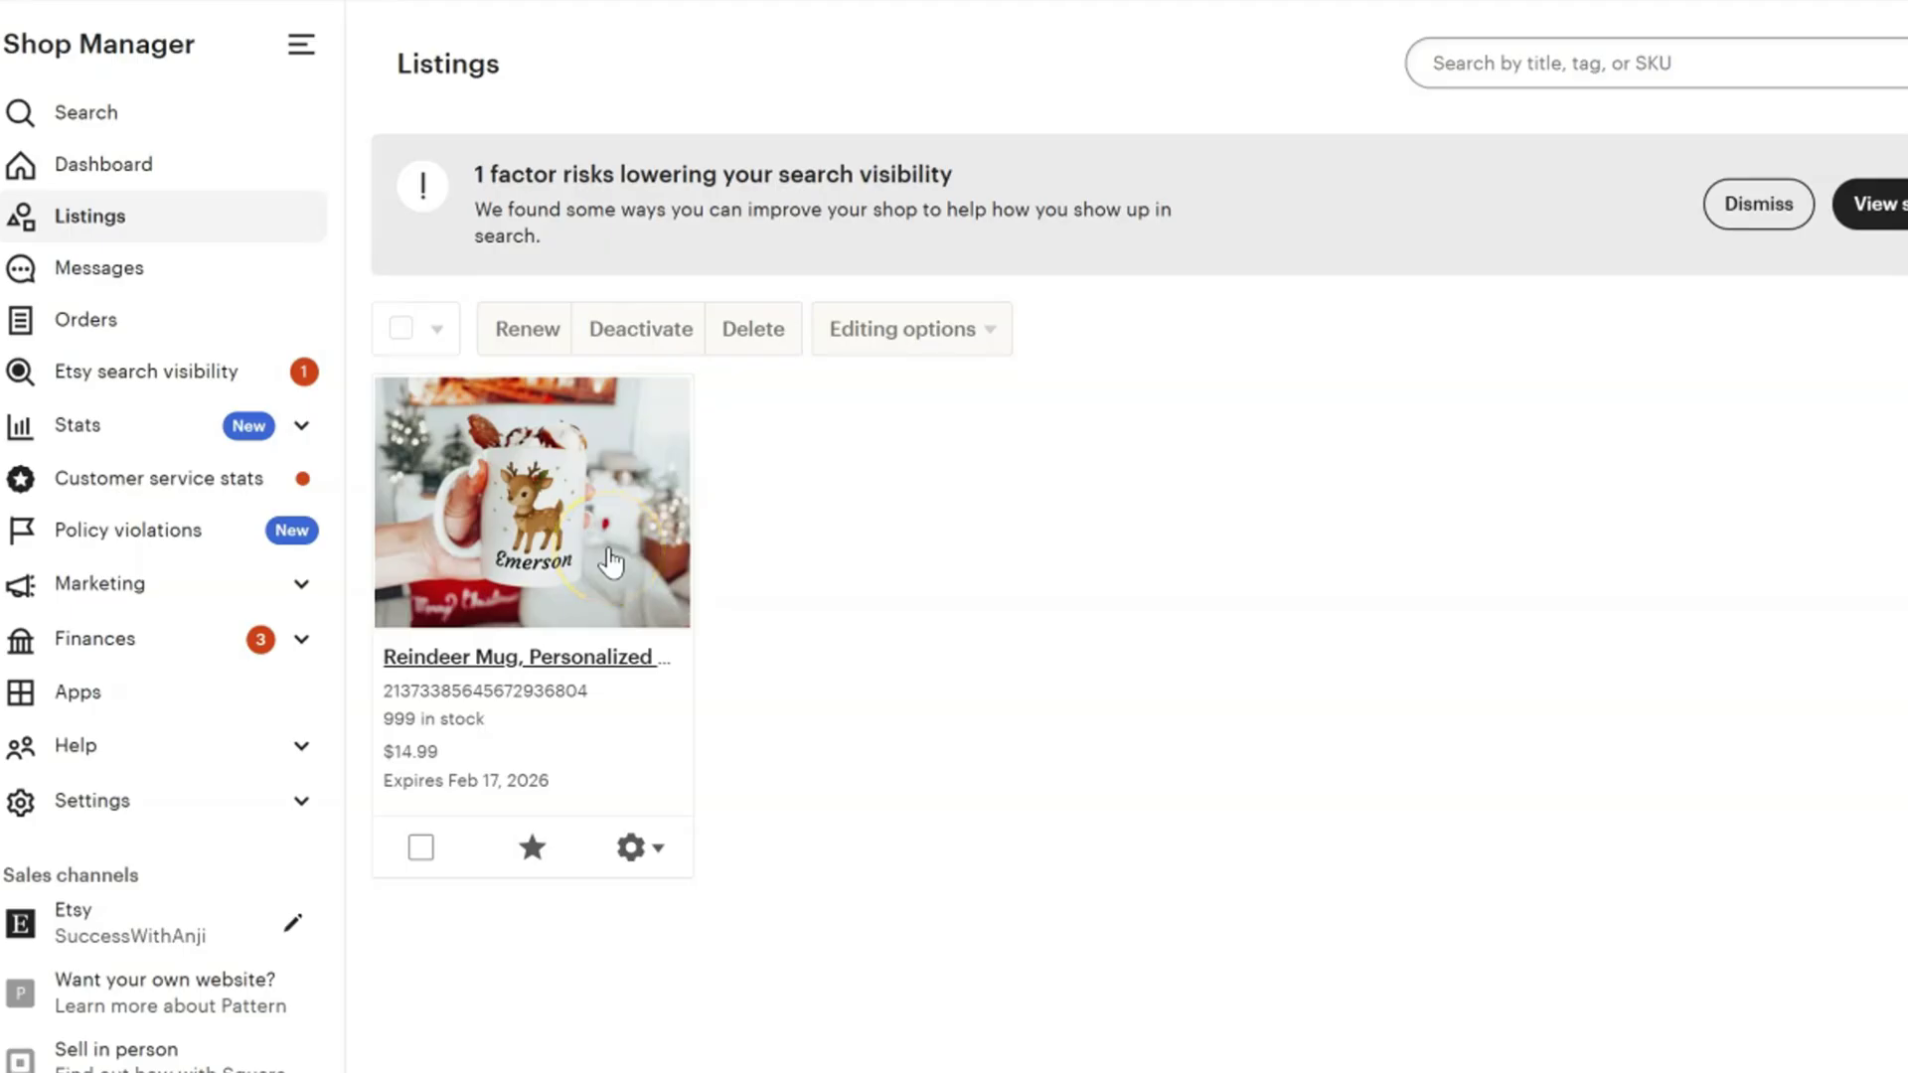
pyautogui.click(611, 563)
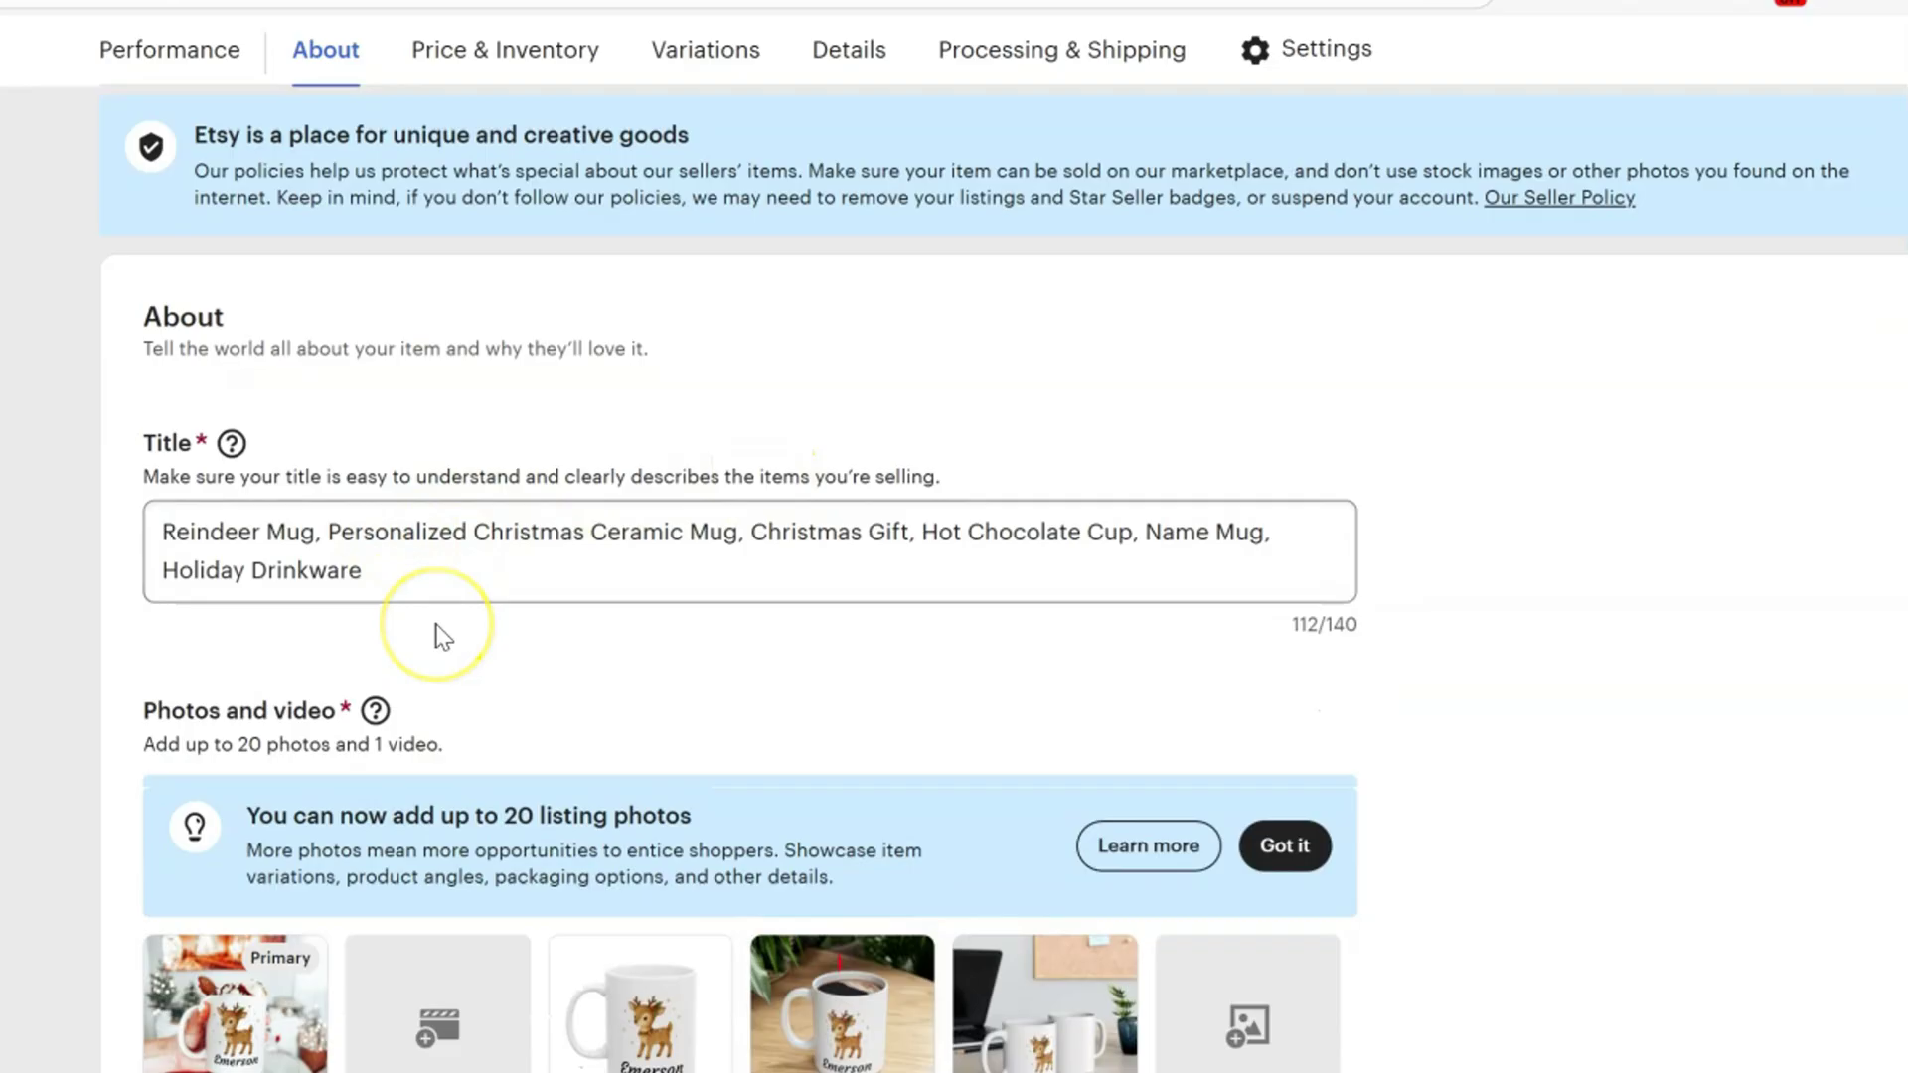
pyautogui.scroll(-4, 442, 636)
pyautogui.scroll(-12, 442, 636)
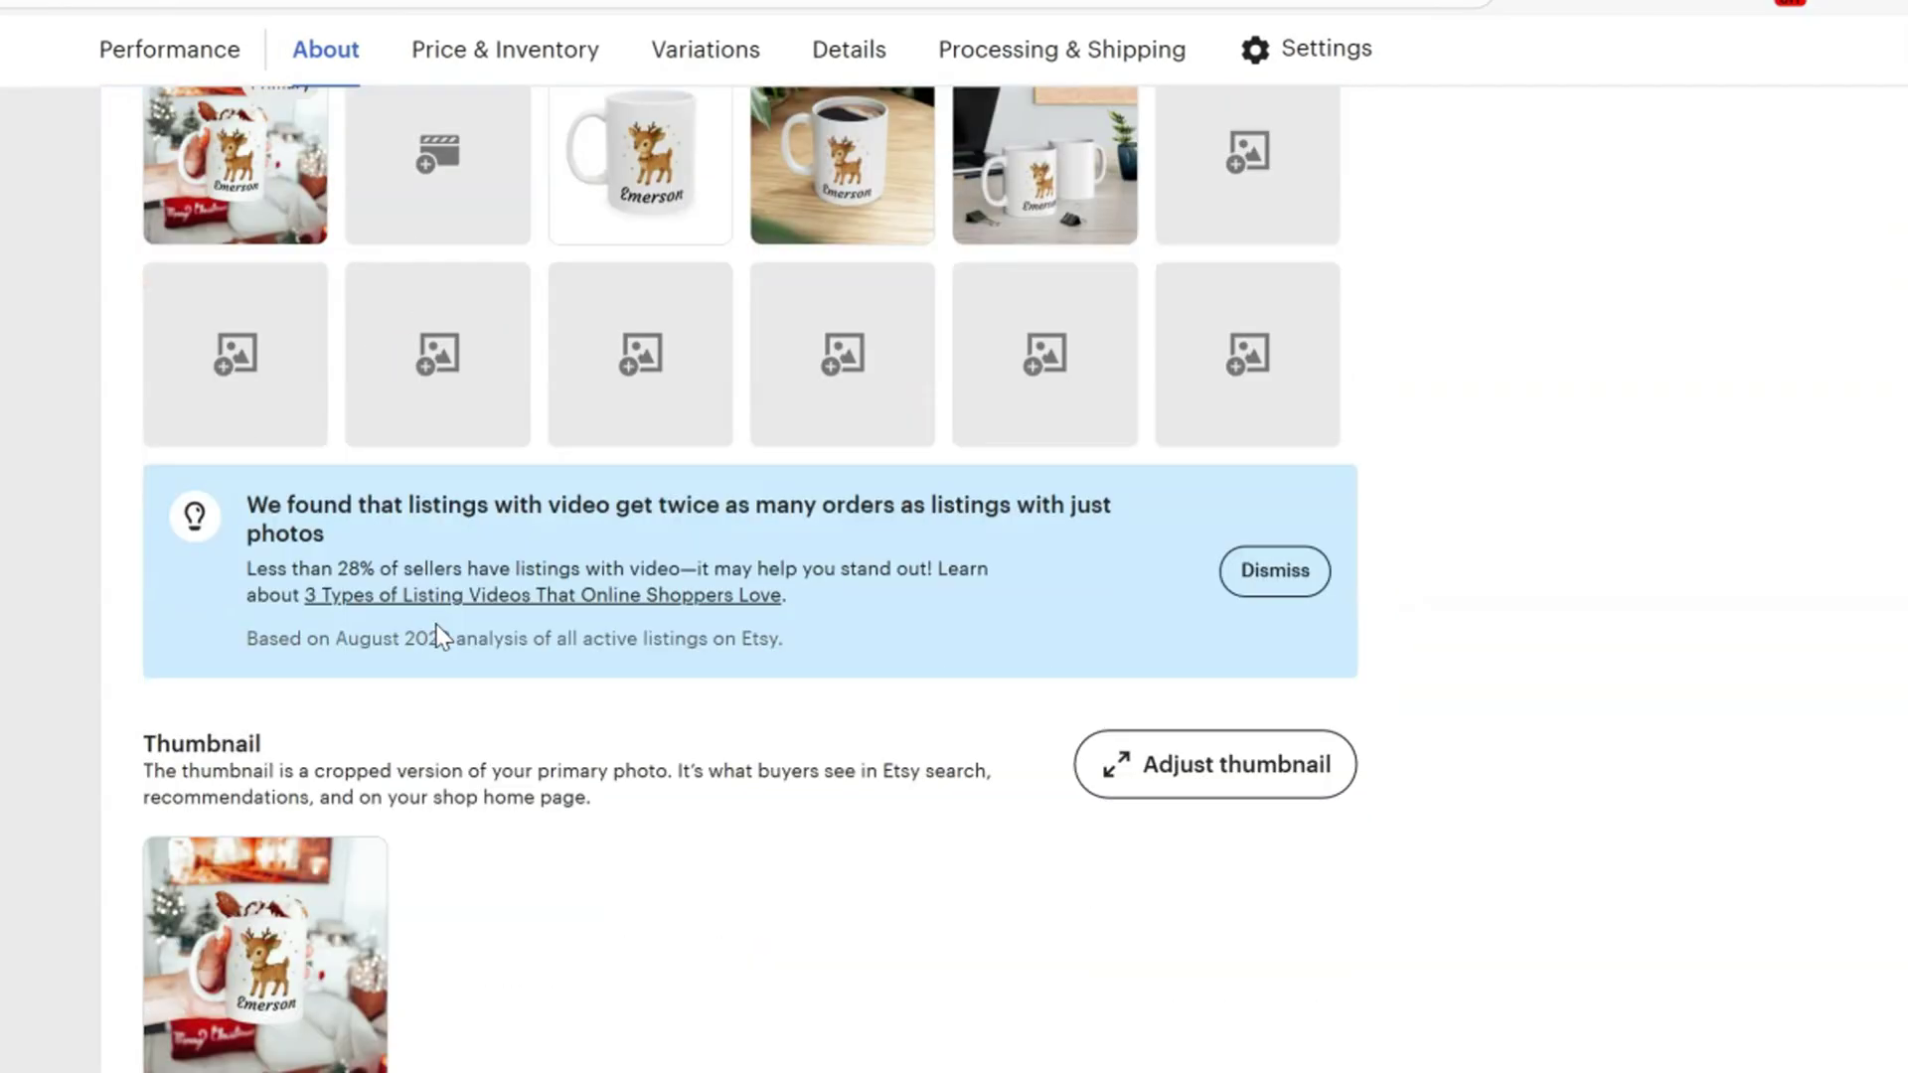
pyautogui.scroll(-7, 491, 918)
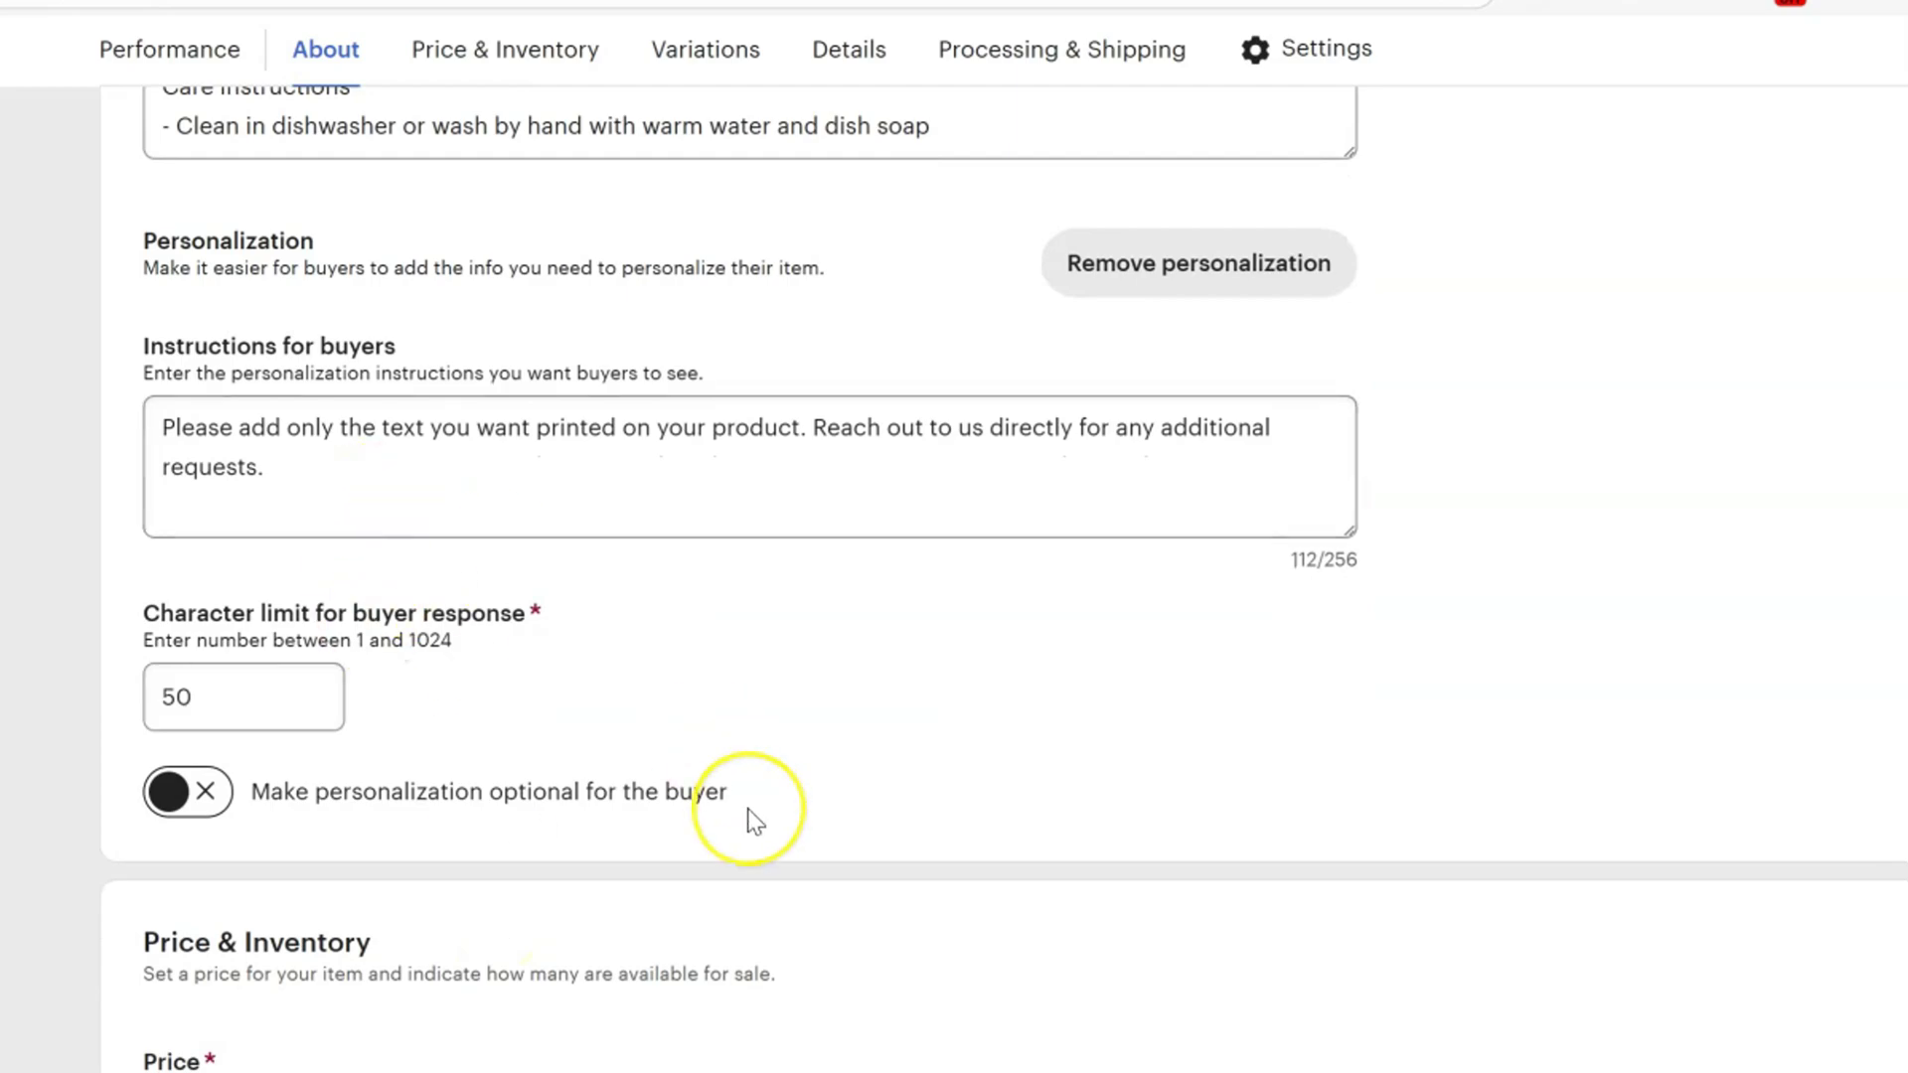
pyautogui.scroll(-3, 745, 807)
pyautogui.scroll(-2, 755, 821)
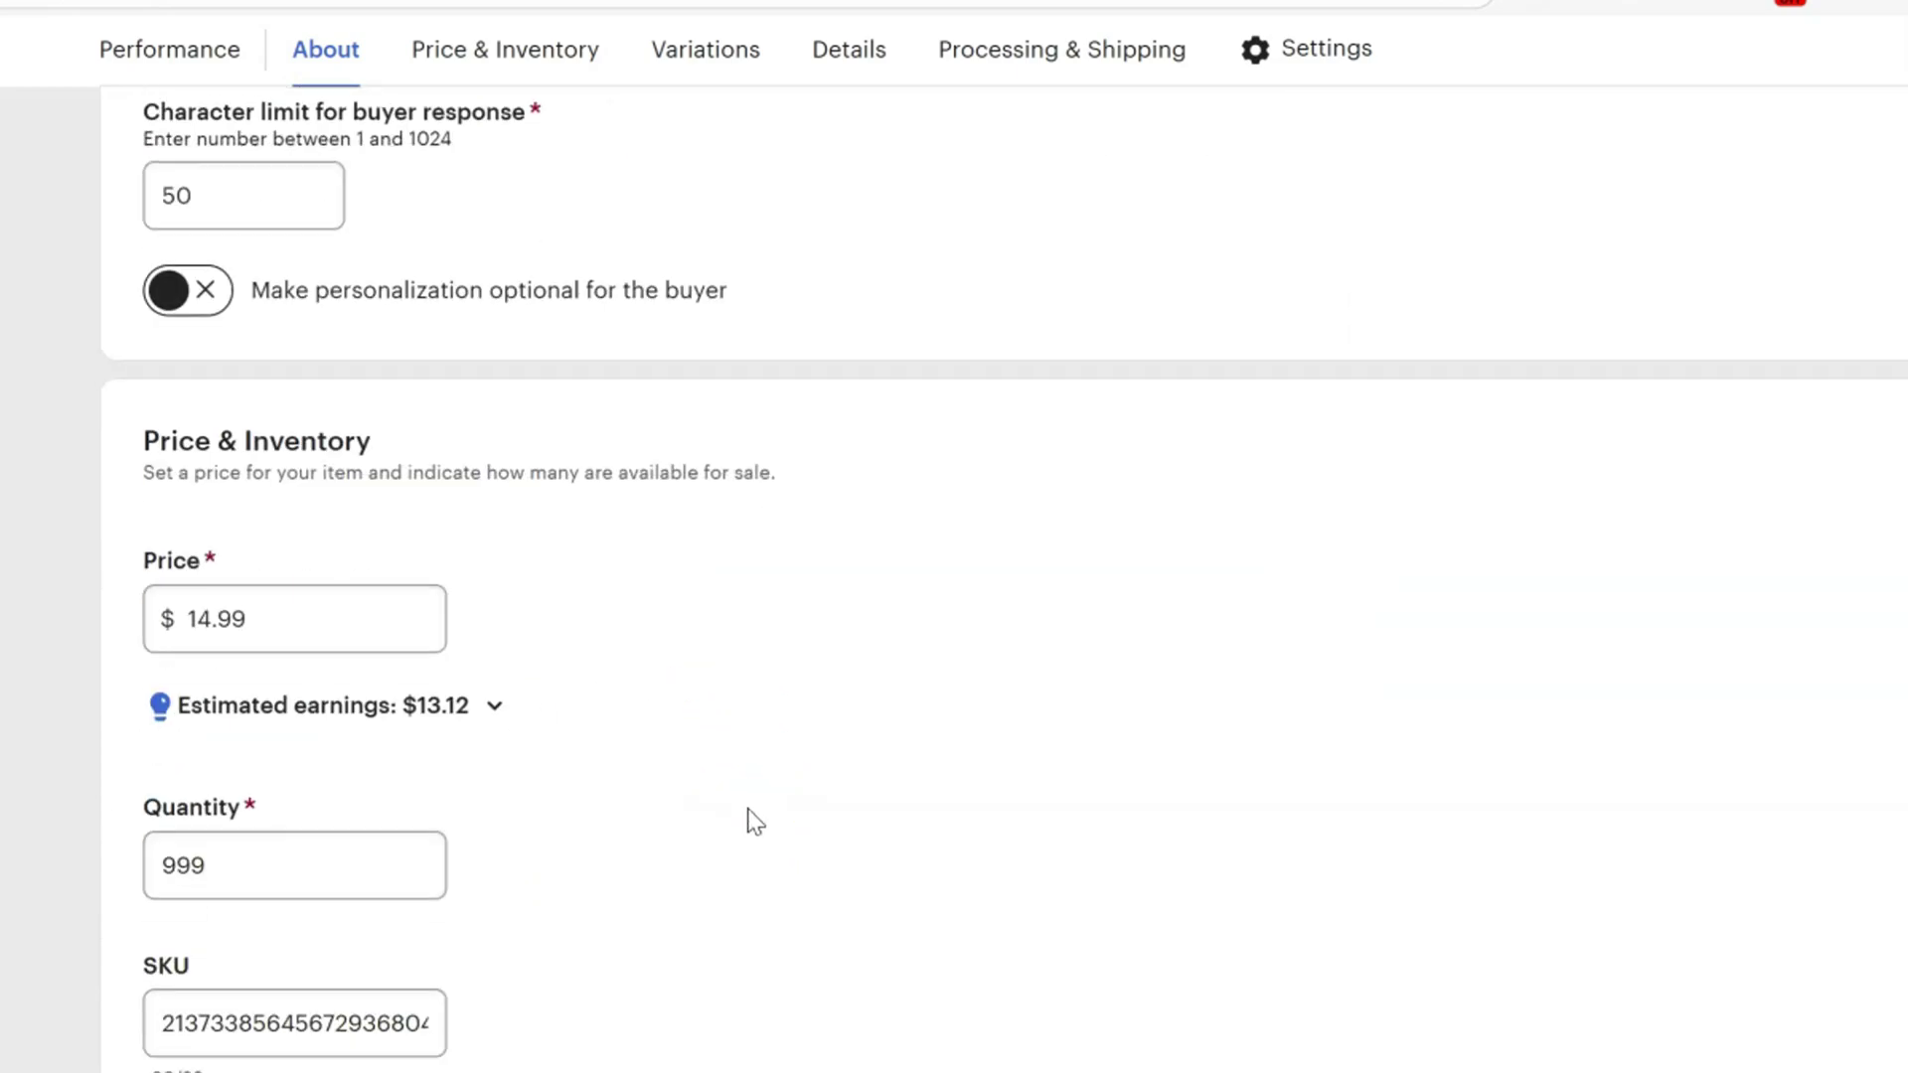
pyautogui.scroll(-7, 755, 820)
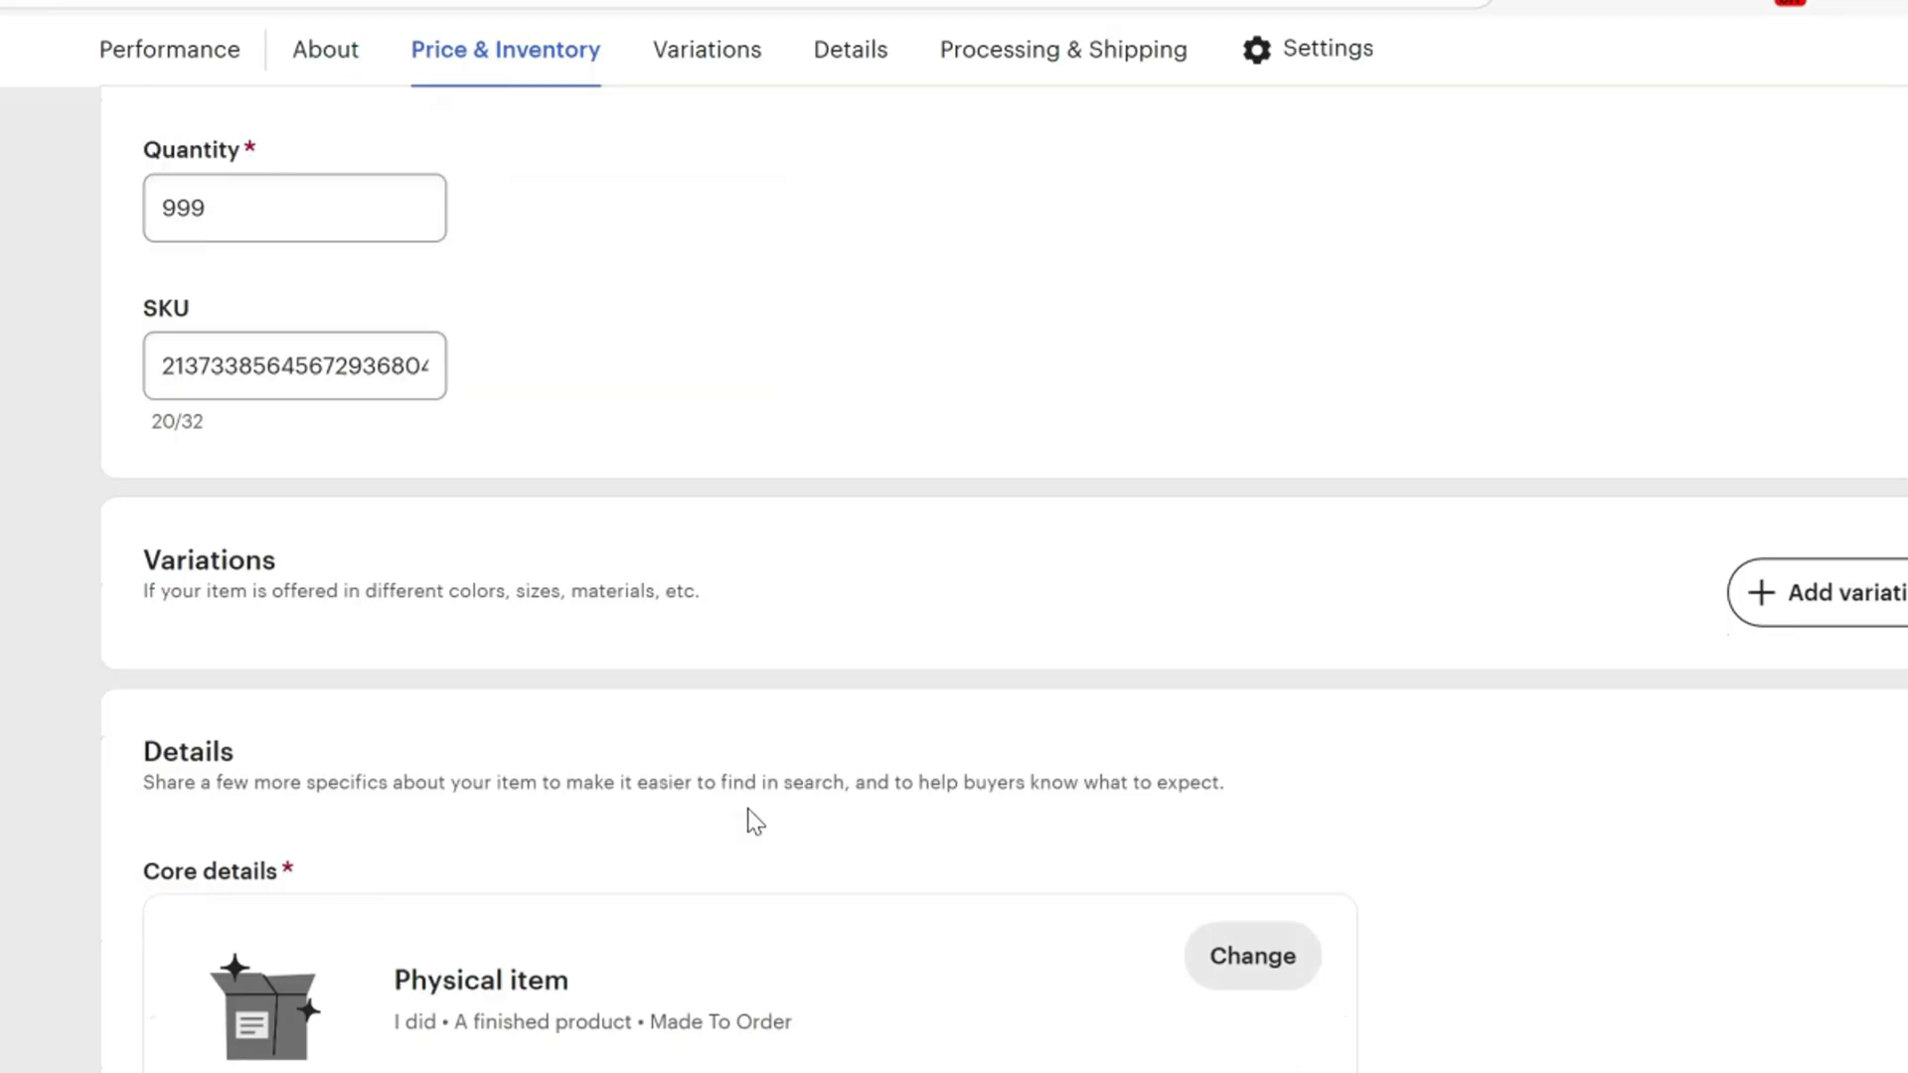
pyautogui.scroll(-11, 755, 820)
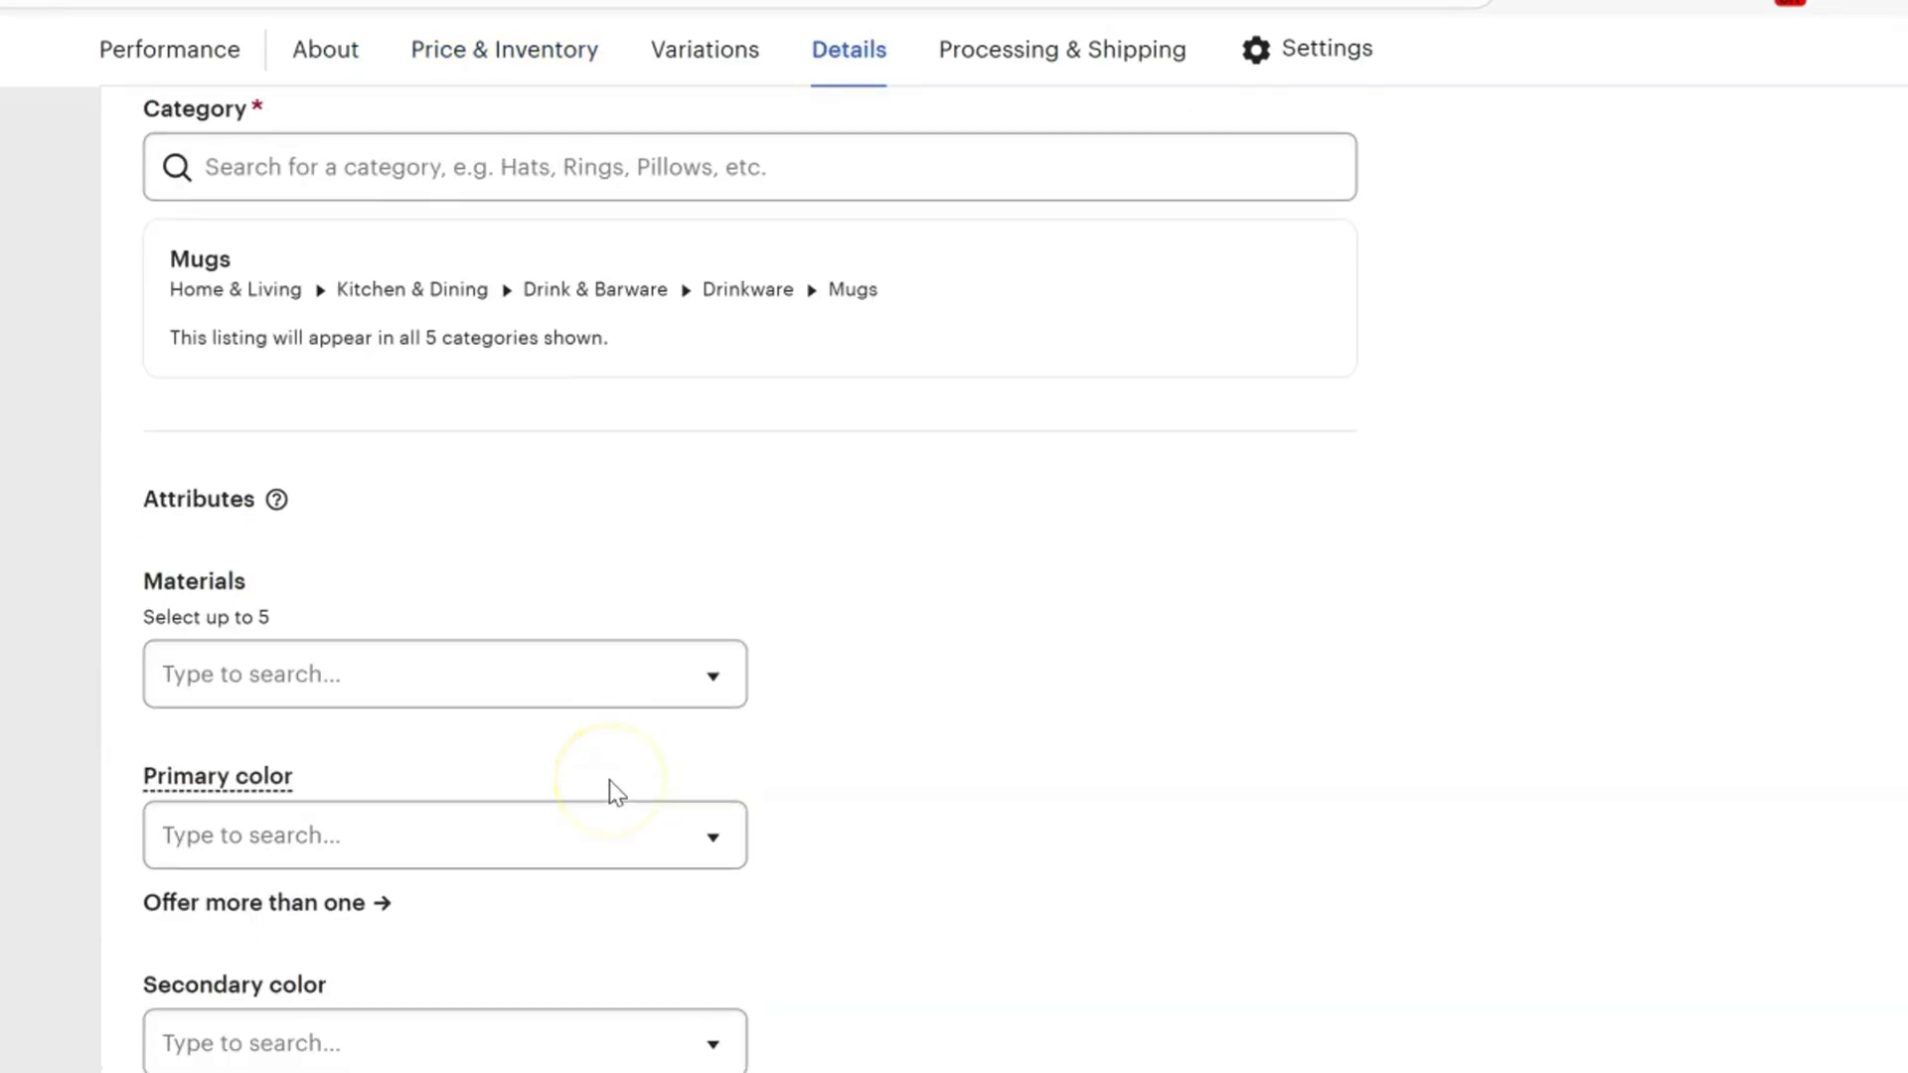
# Set the mug's Dishwasher safe attribute to Yes in the Etsy listing details
pyautogui.scroll(-1, 796, 575)
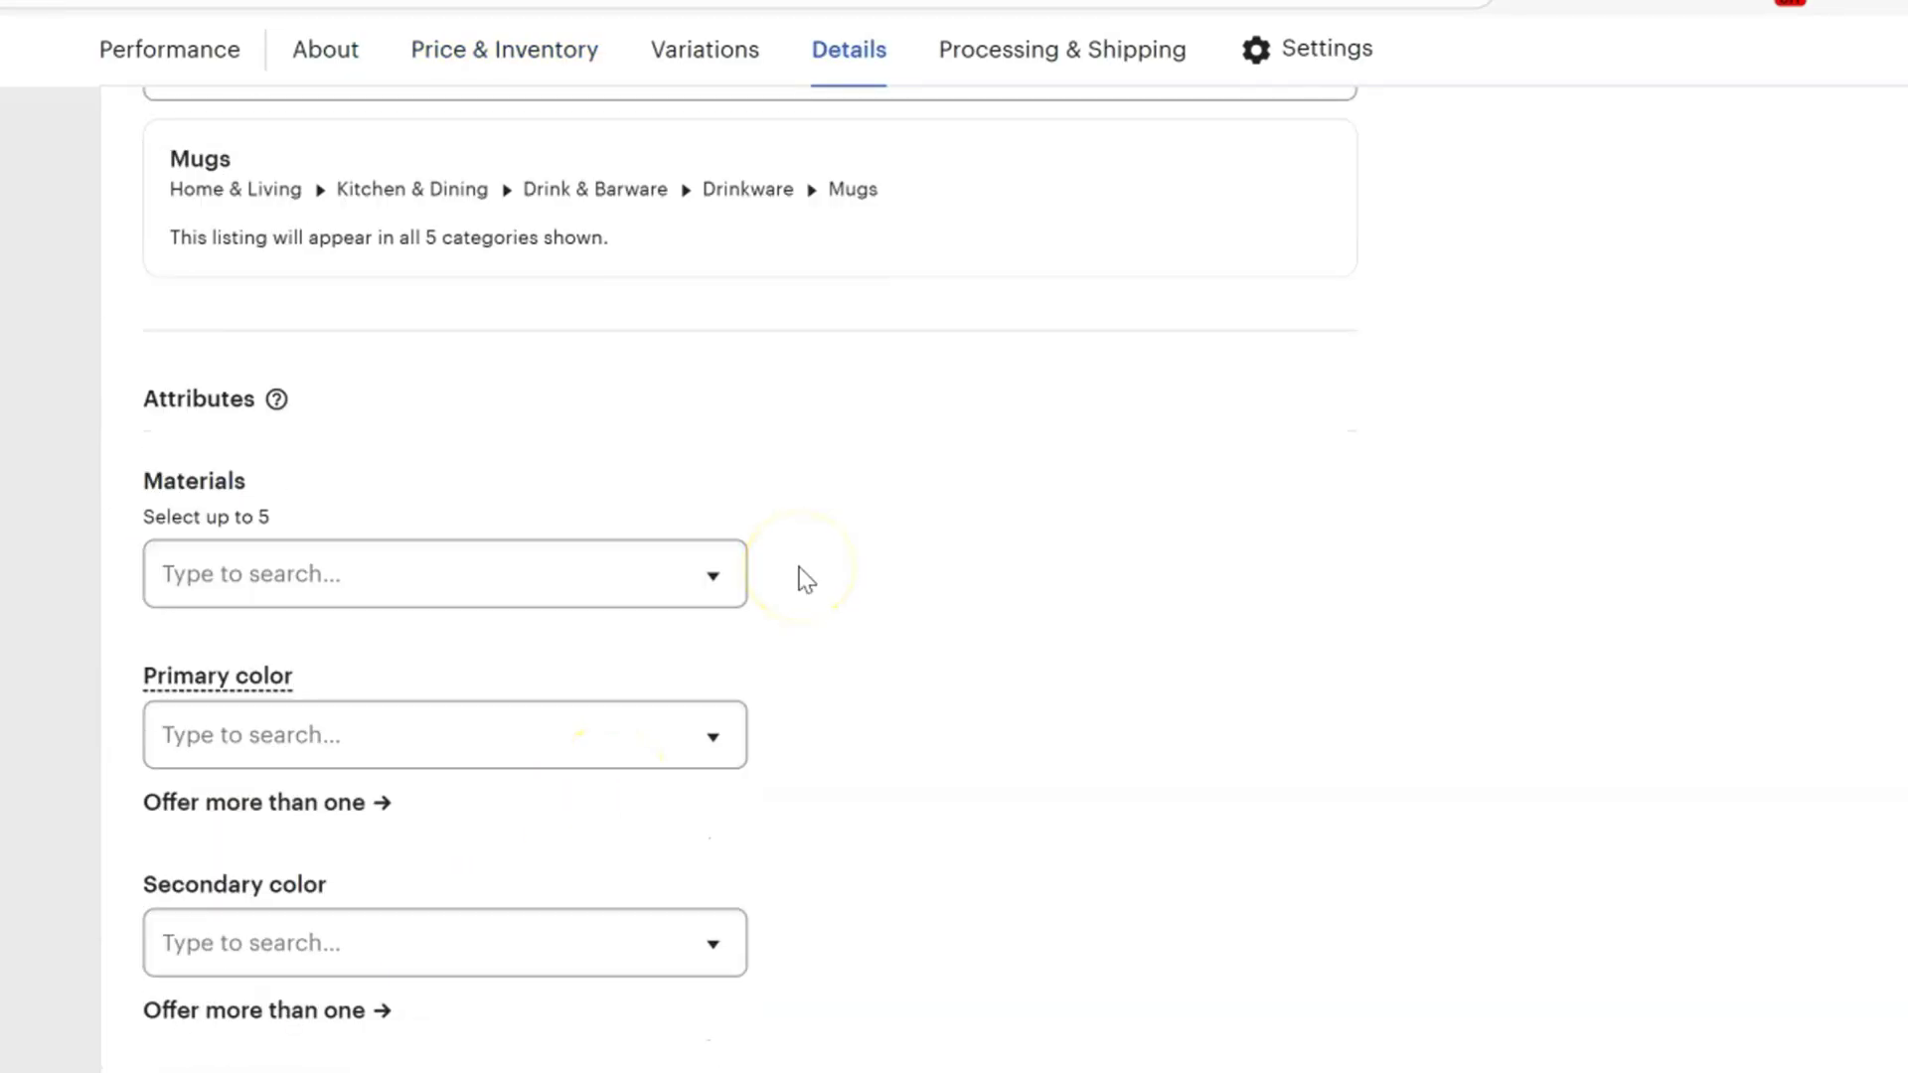
pyautogui.scroll(-2, 895, 749)
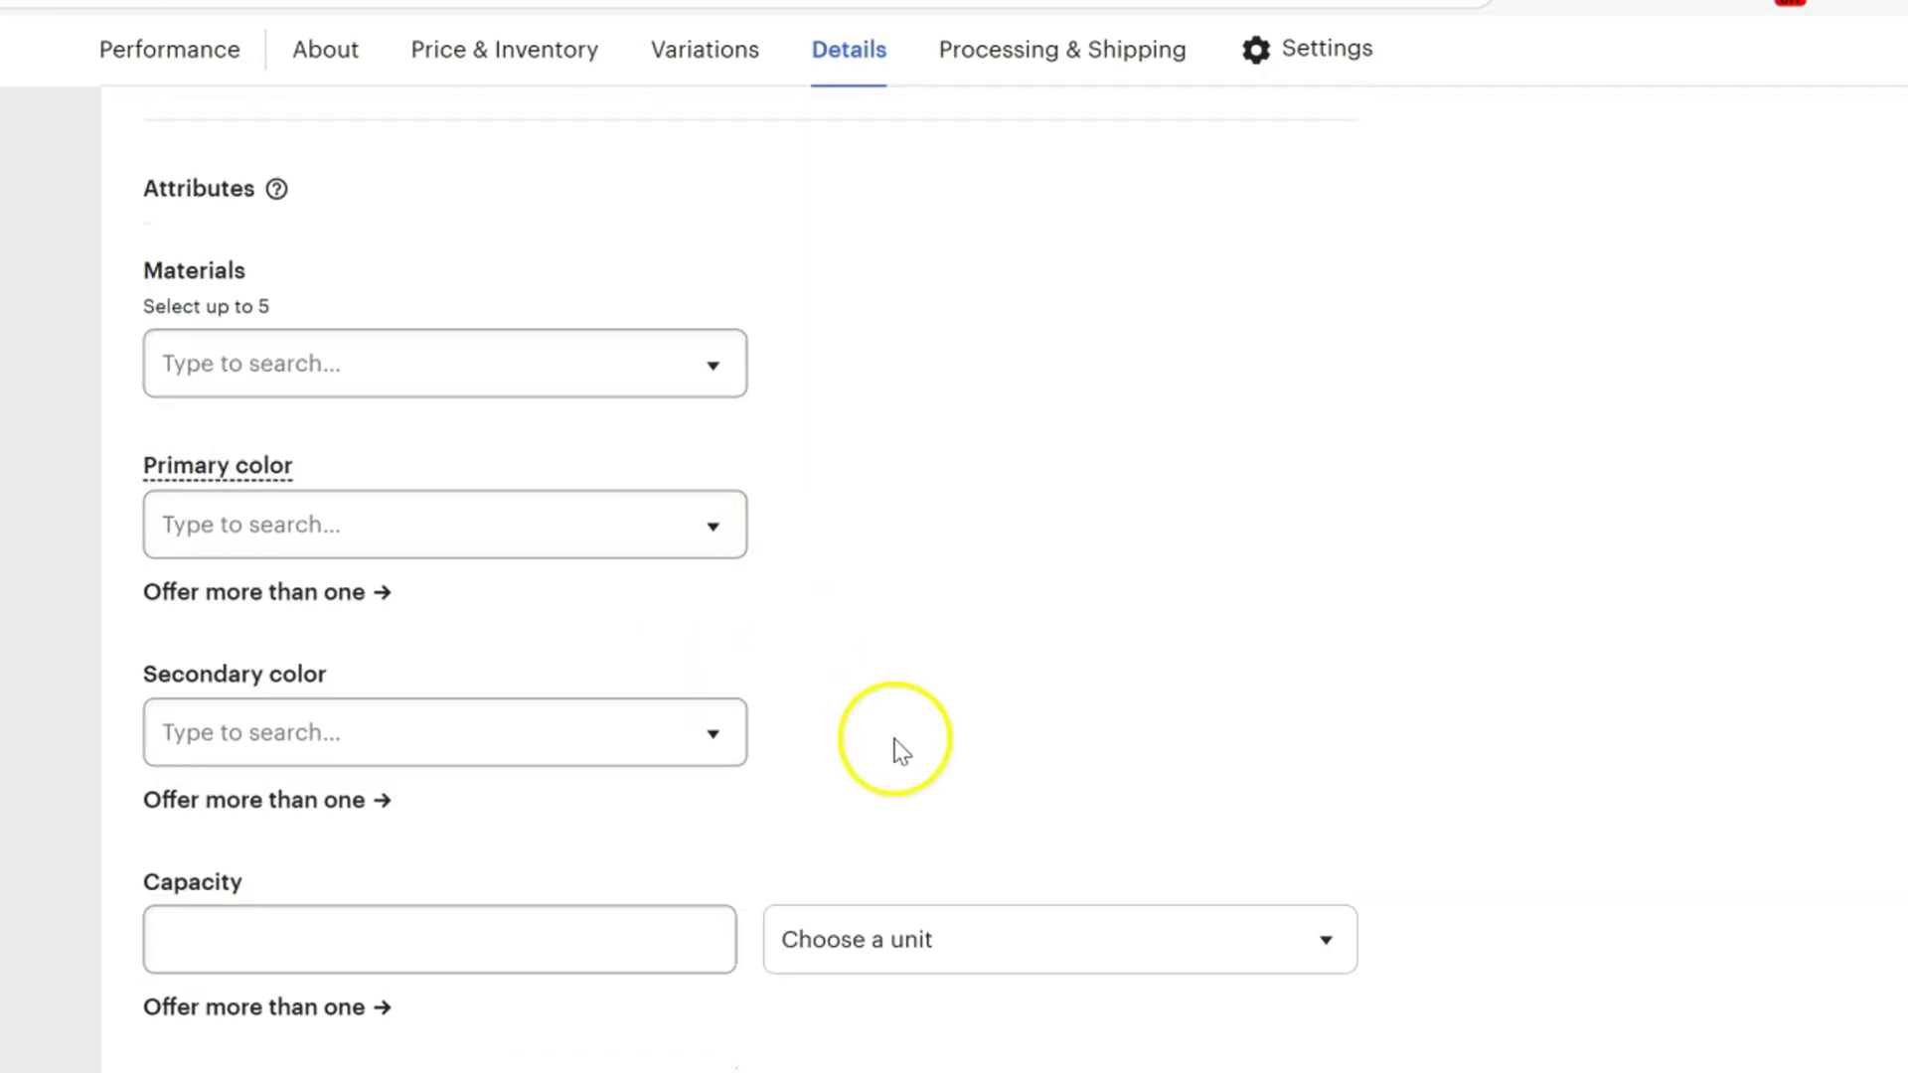
pyautogui.scroll(-8, 1014, 554)
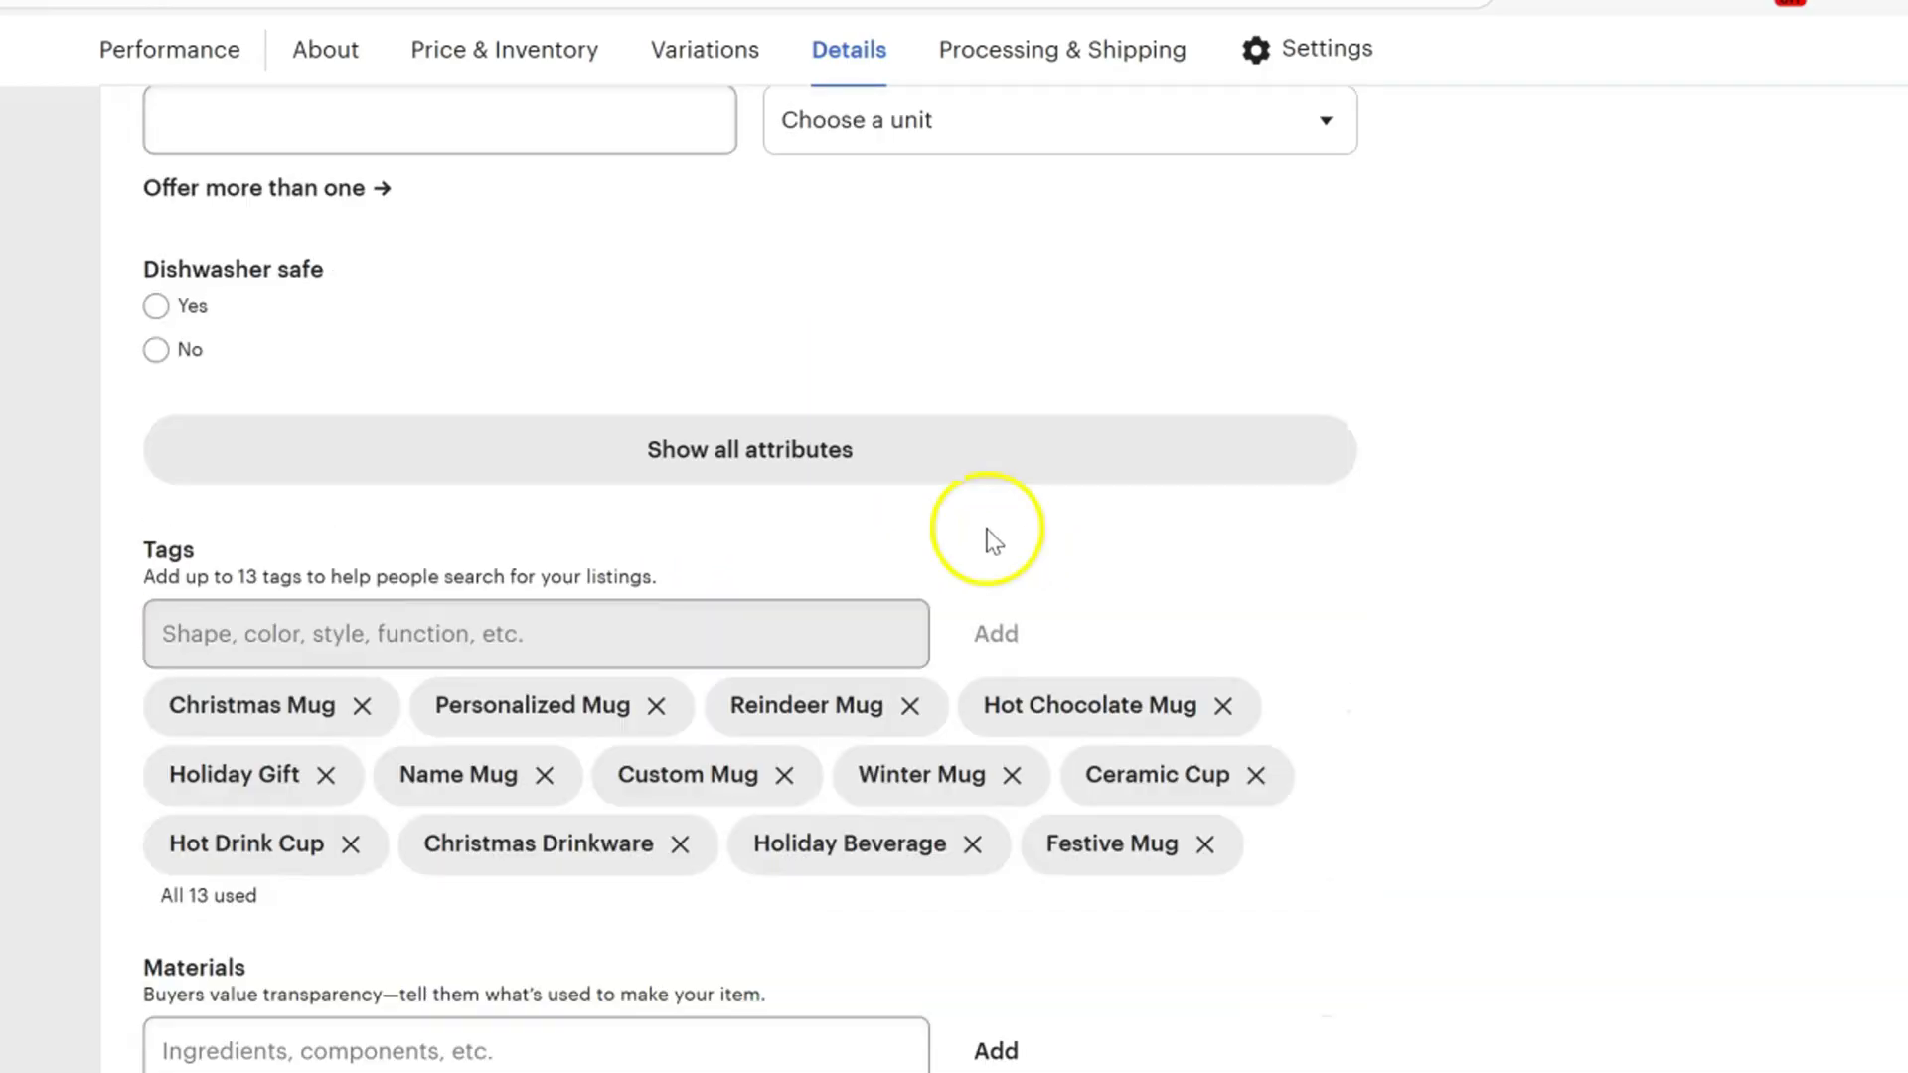
pyautogui.click(156, 306)
pyautogui.scroll(-2, 1410, 481)
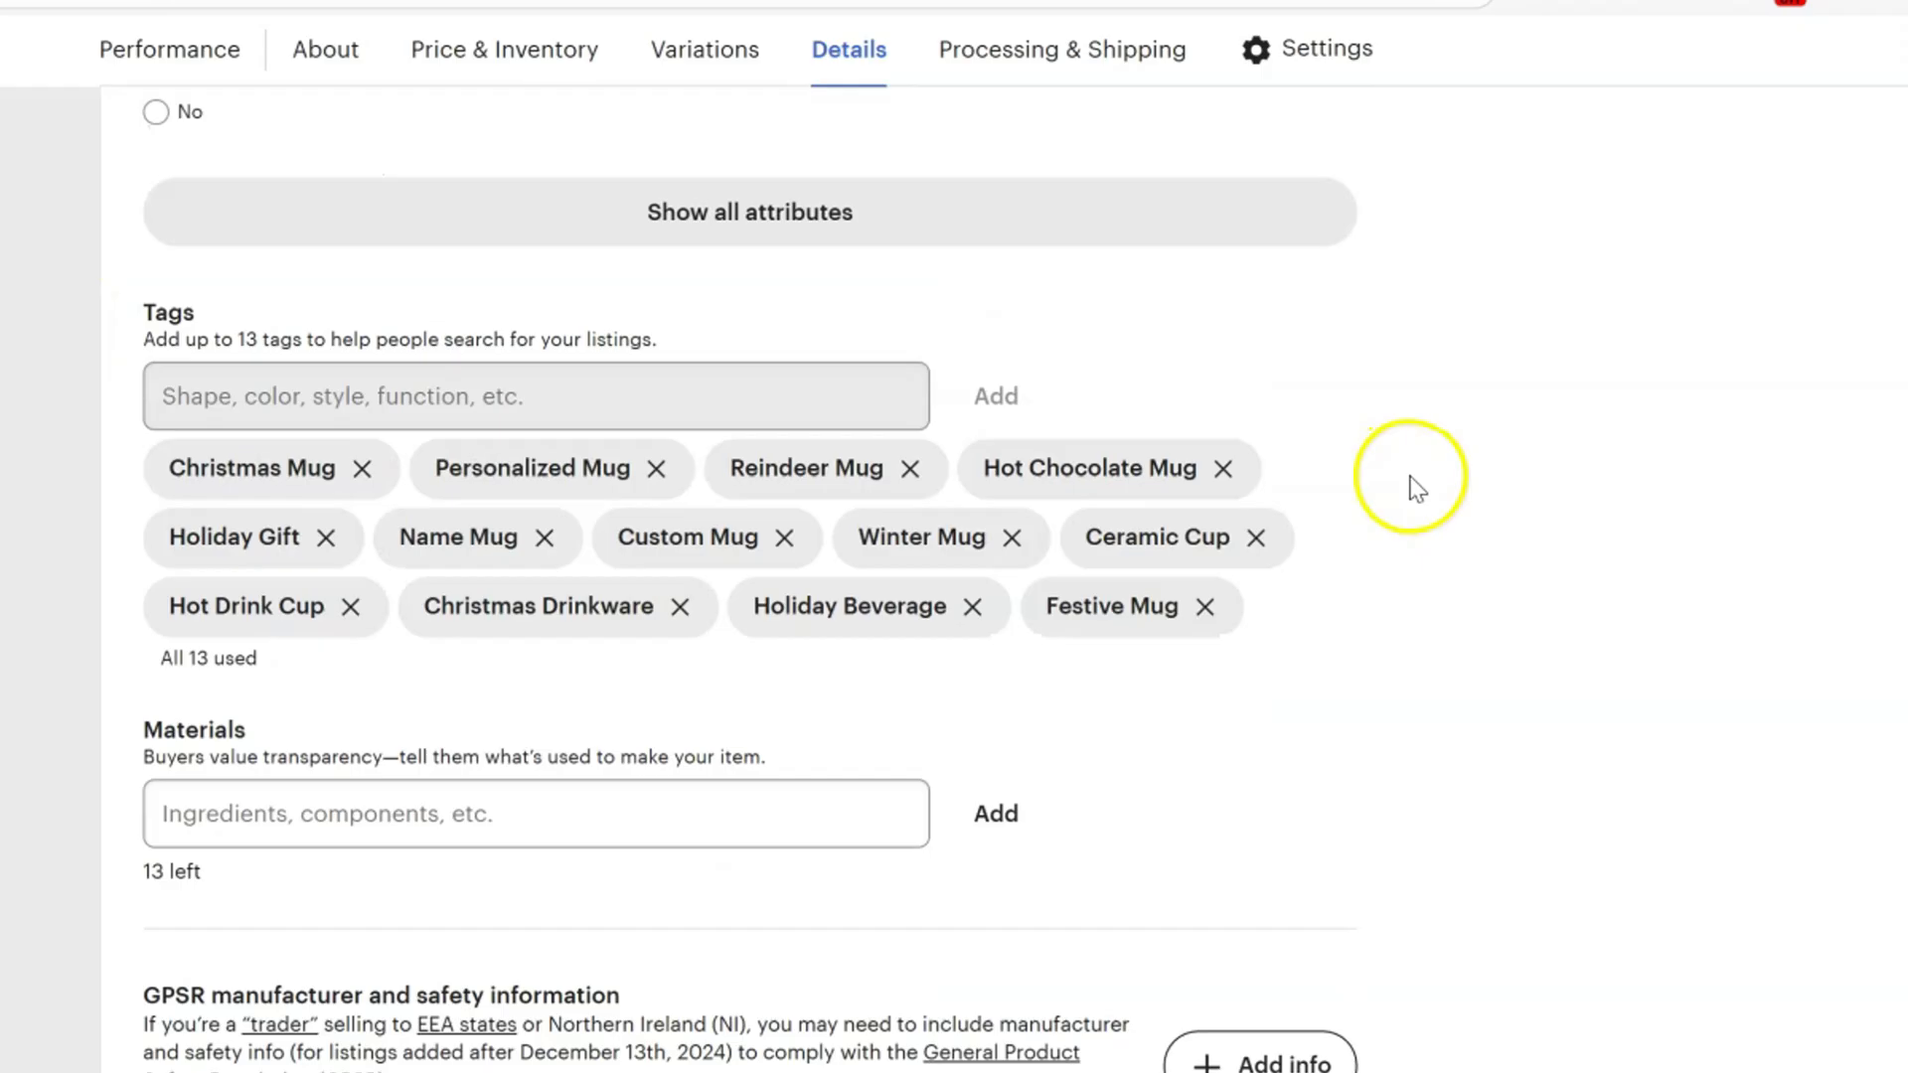
# Create and apply a return policy for the mug listing that accepts neither returns nor exchanges
pyautogui.scroll(4, 383, 375)
pyautogui.scroll(-4, 1344, 584)
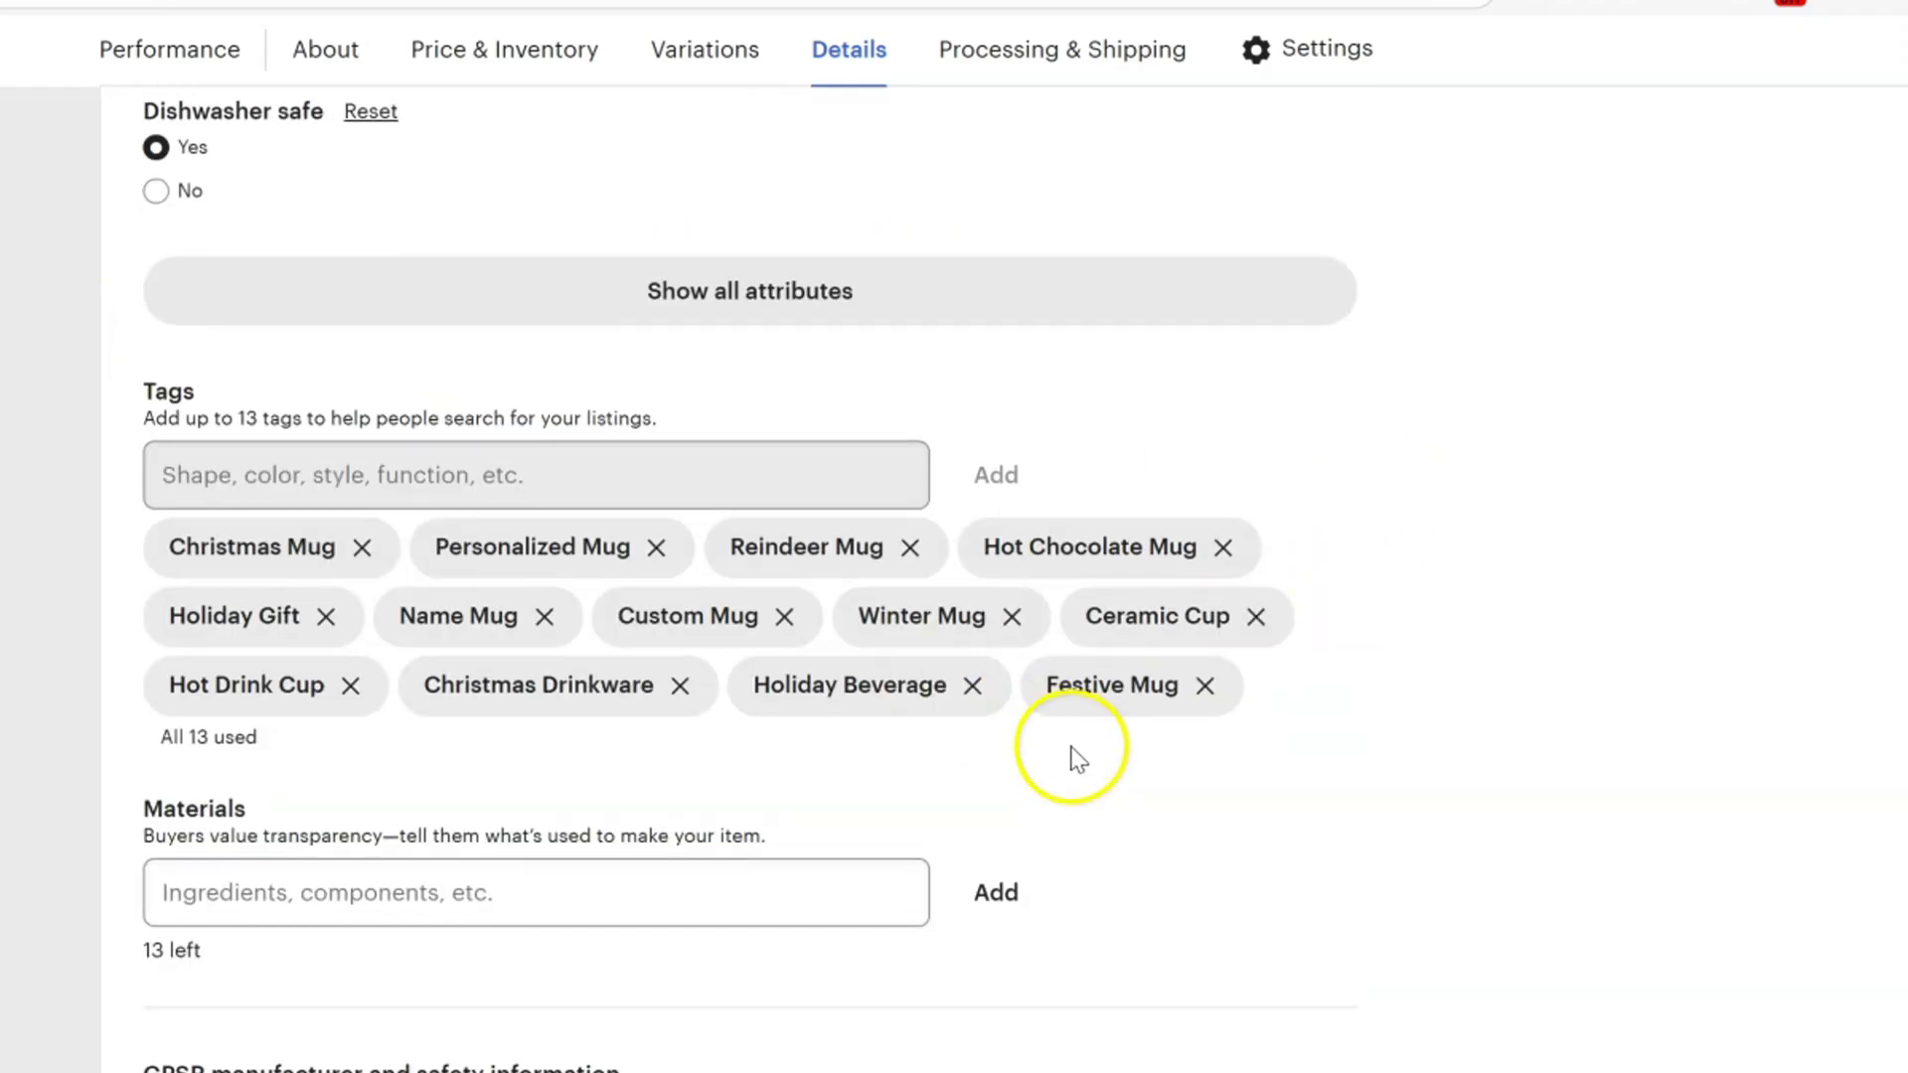
pyautogui.scroll(-2, 1228, 874)
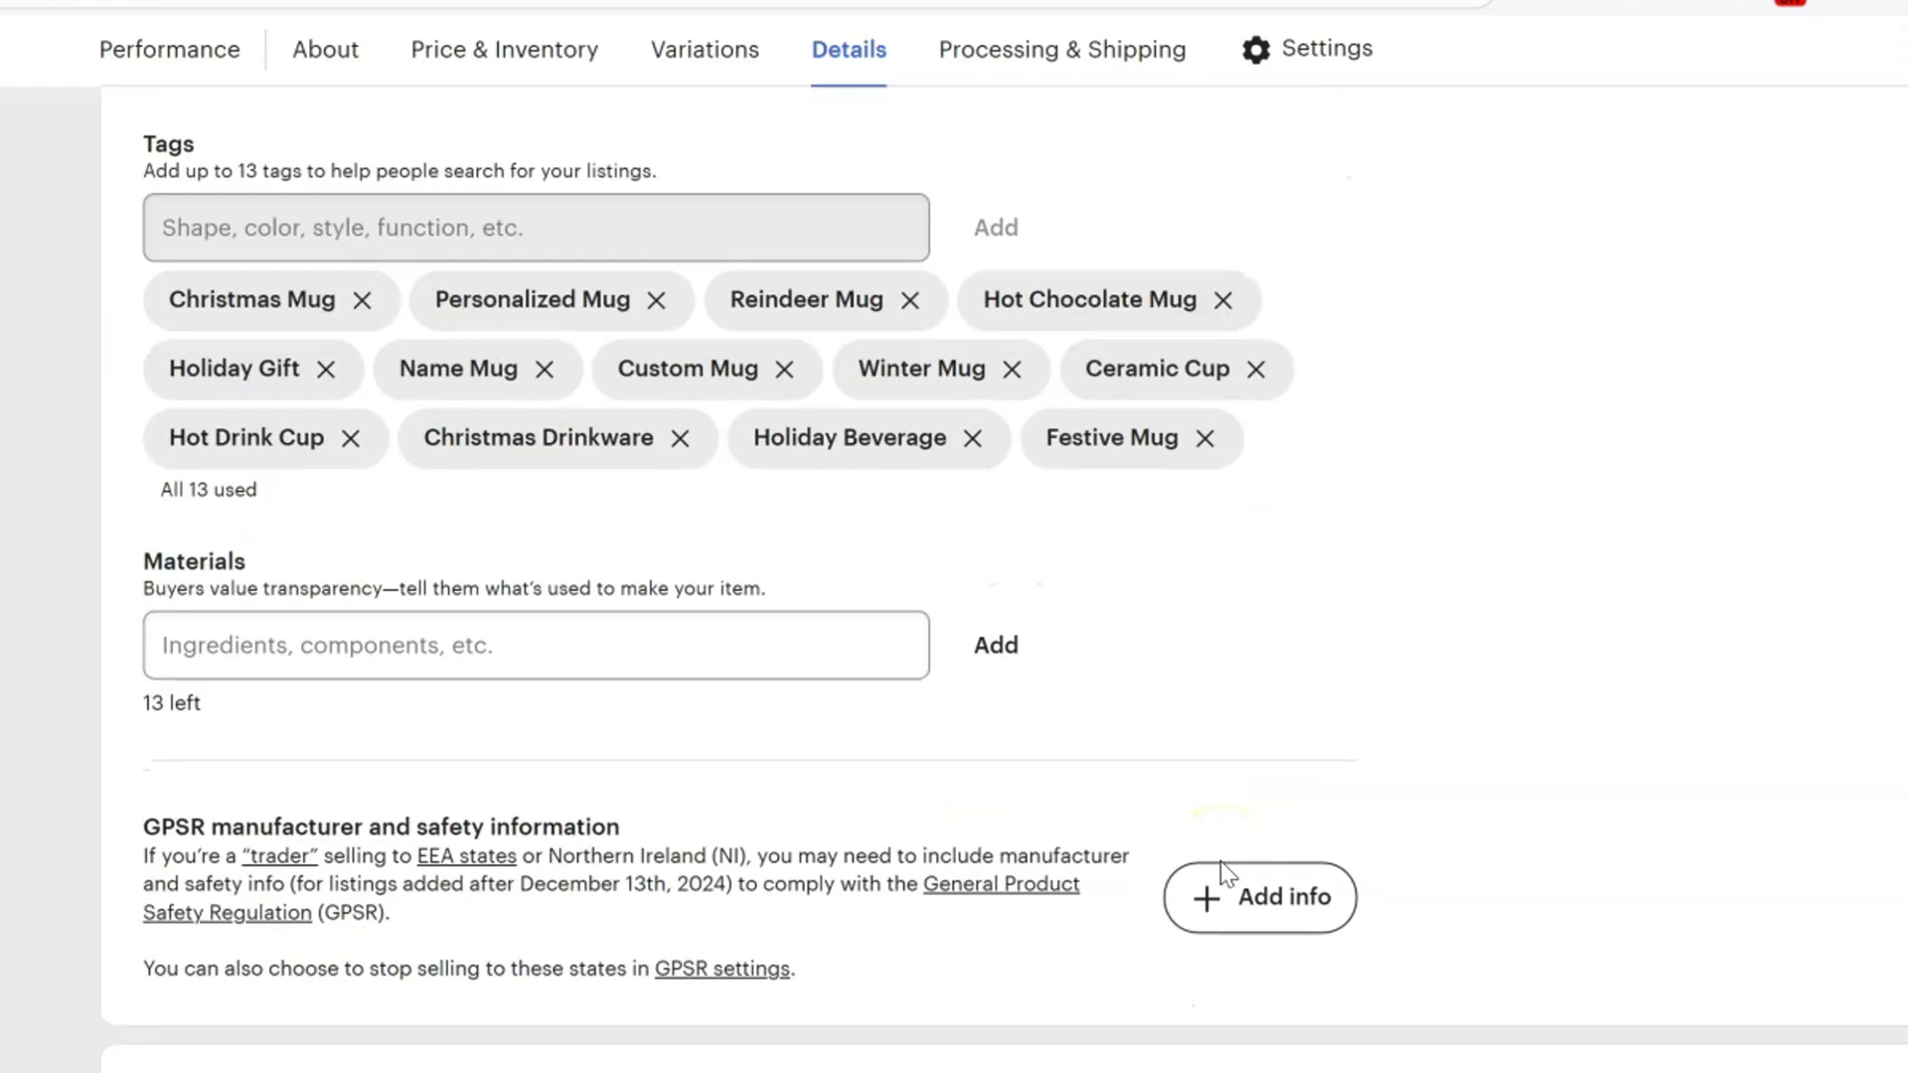
pyautogui.scroll(-10, 1511, 438)
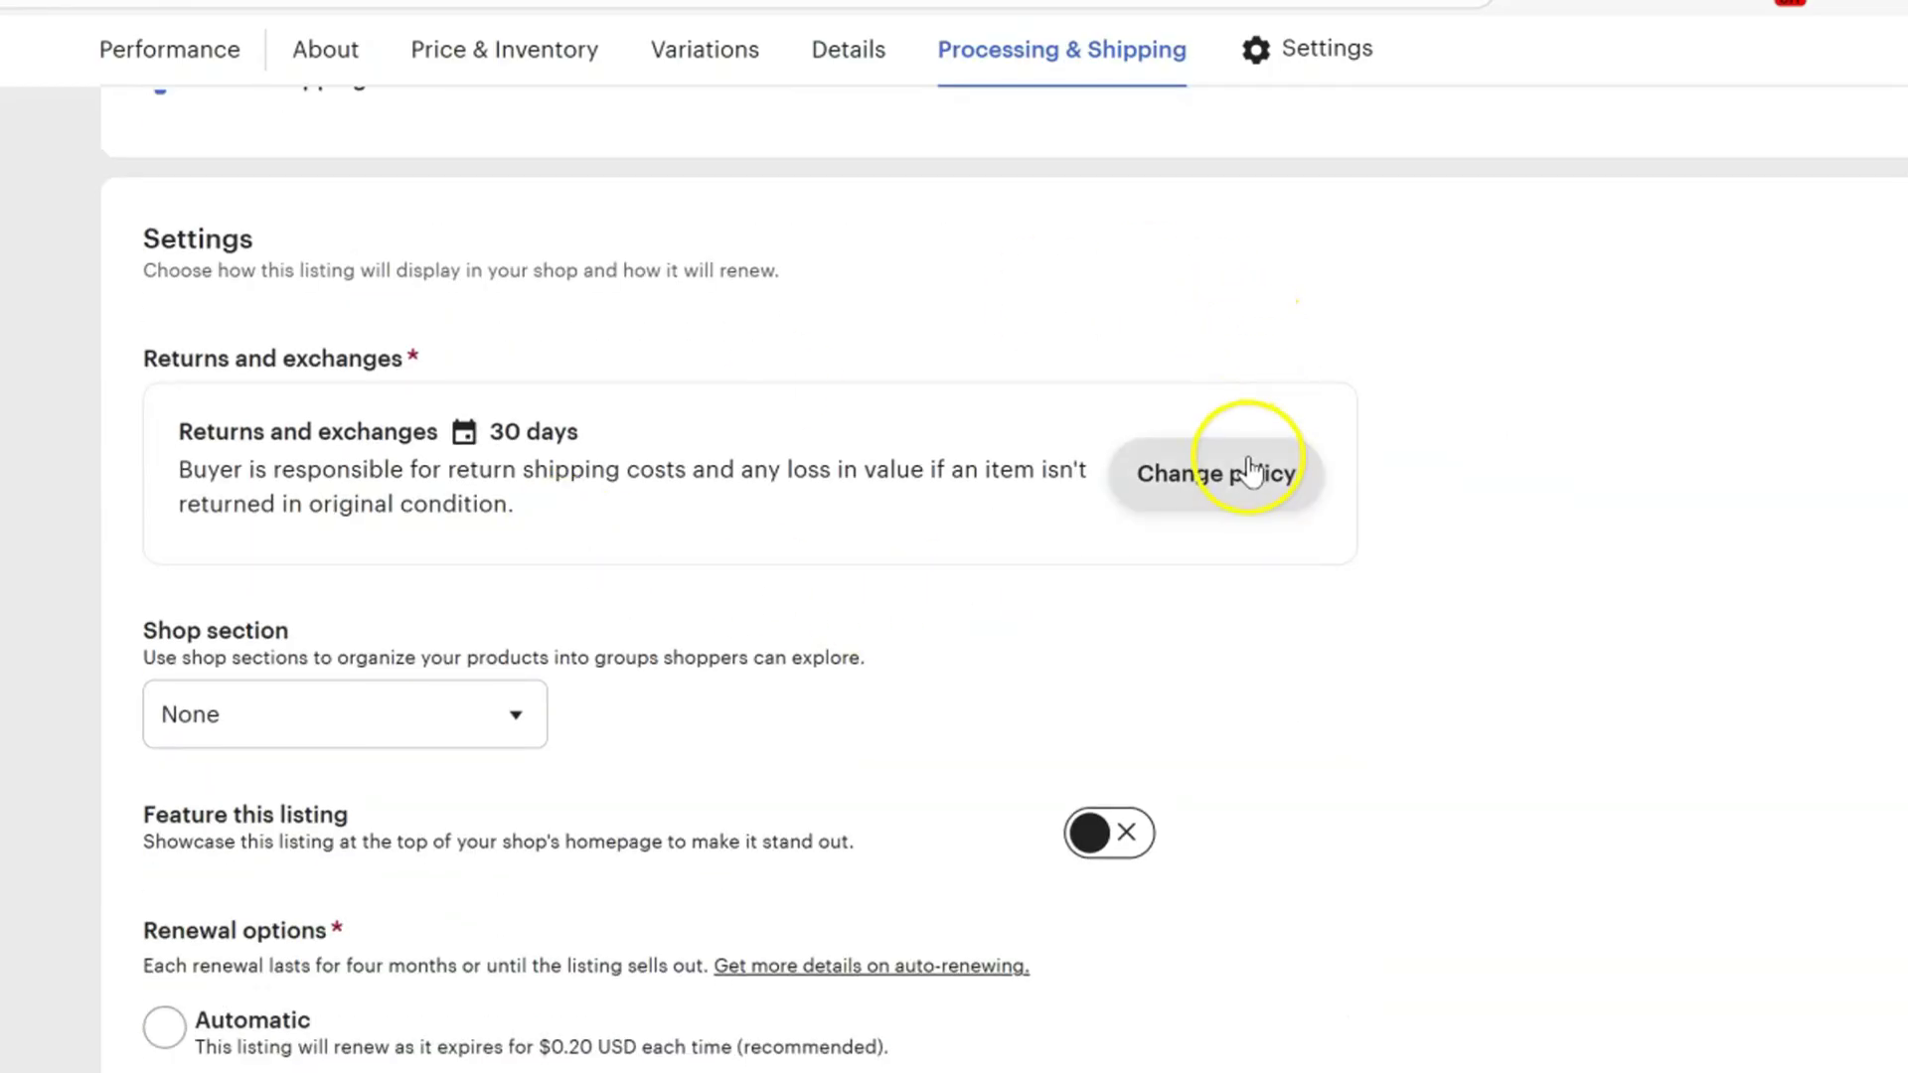
pyautogui.click(1250, 472)
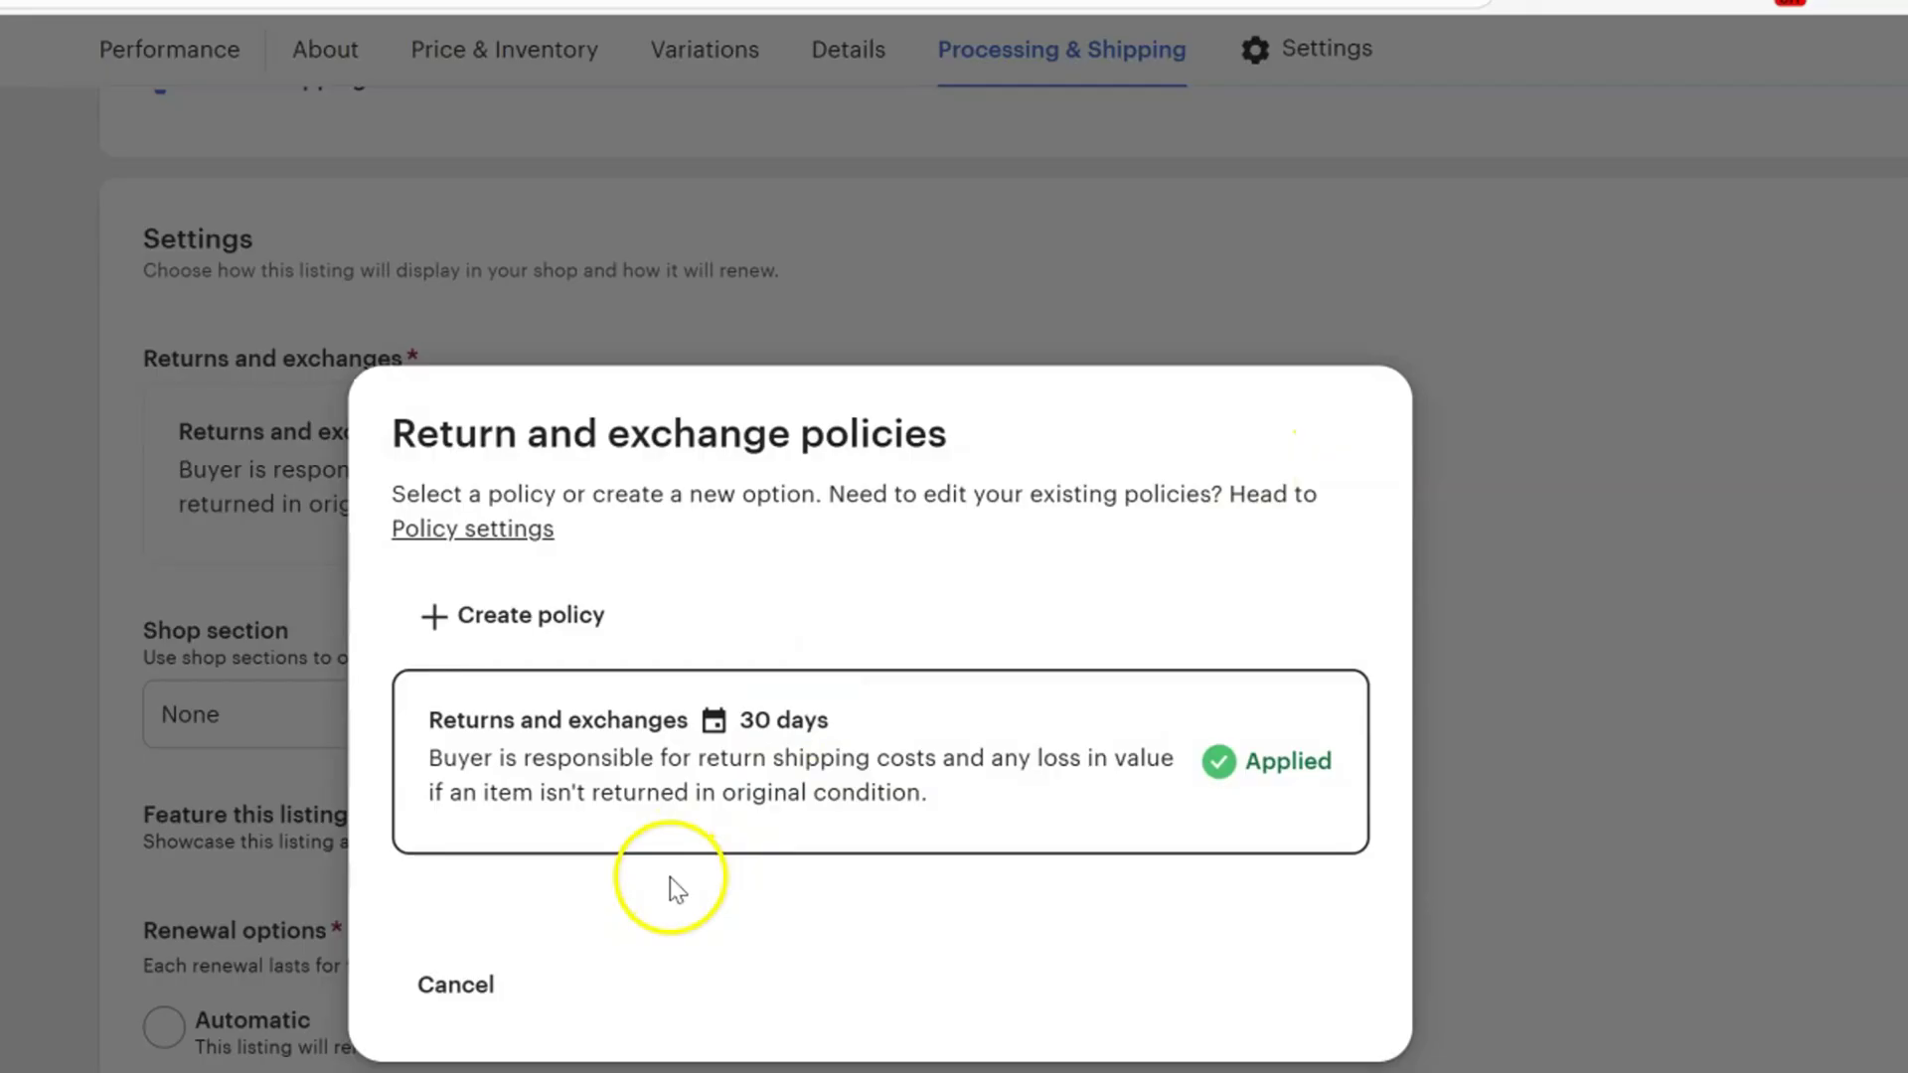
pyautogui.click(781, 790)
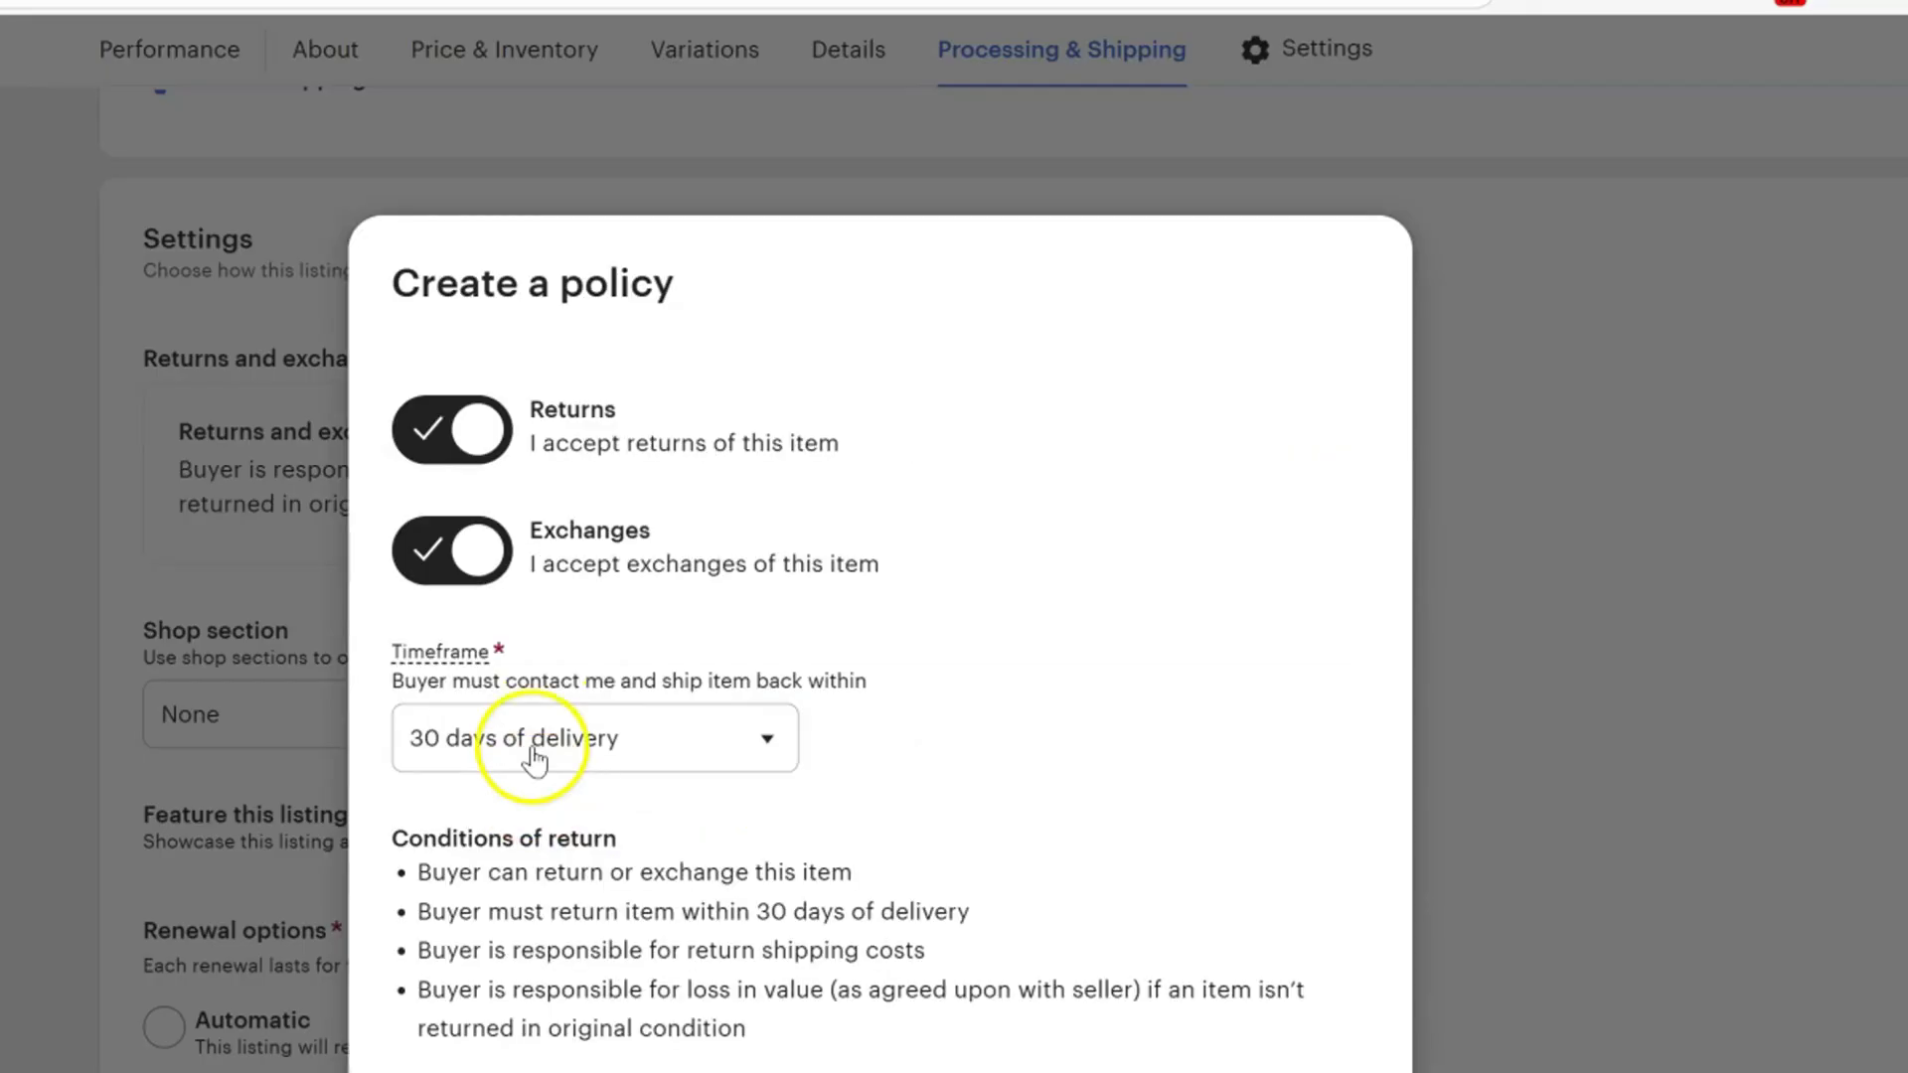
pyautogui.click(430, 467)
pyautogui.click(442, 553)
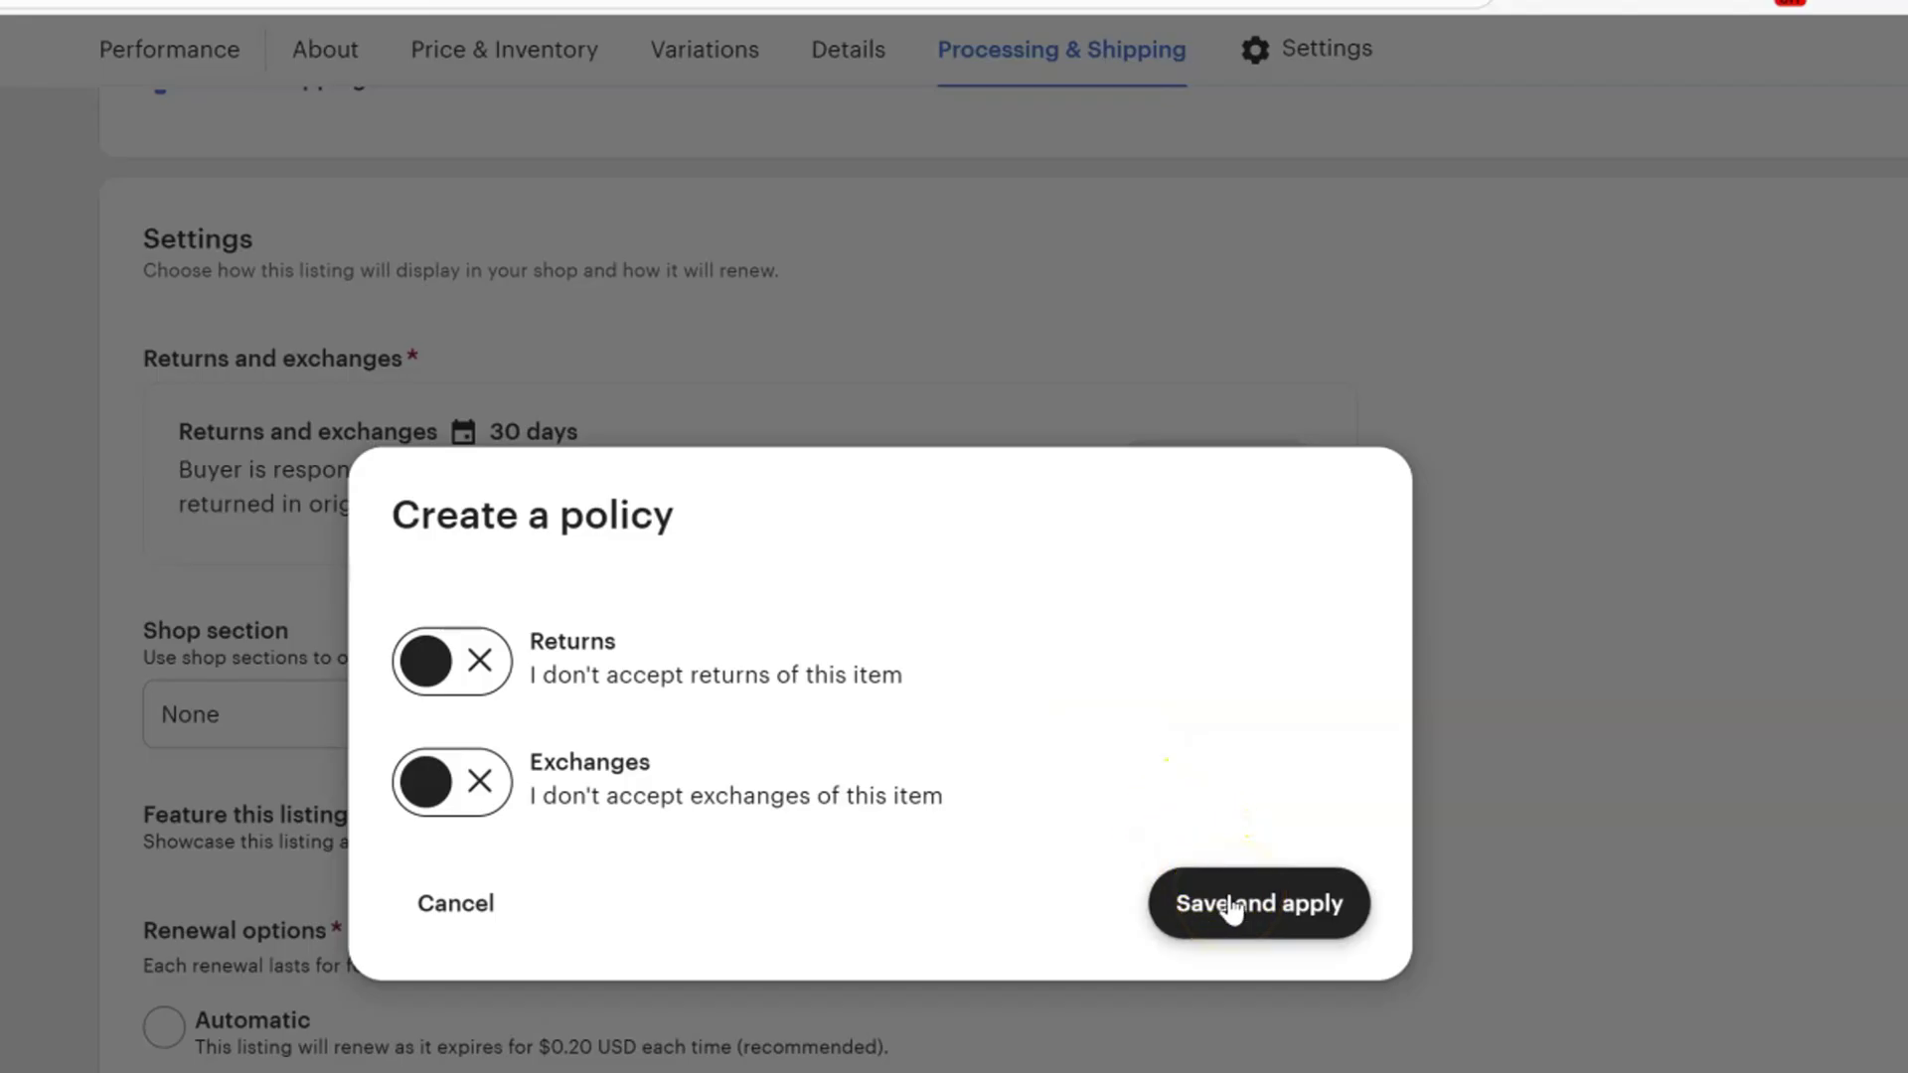
pyautogui.click(1232, 902)
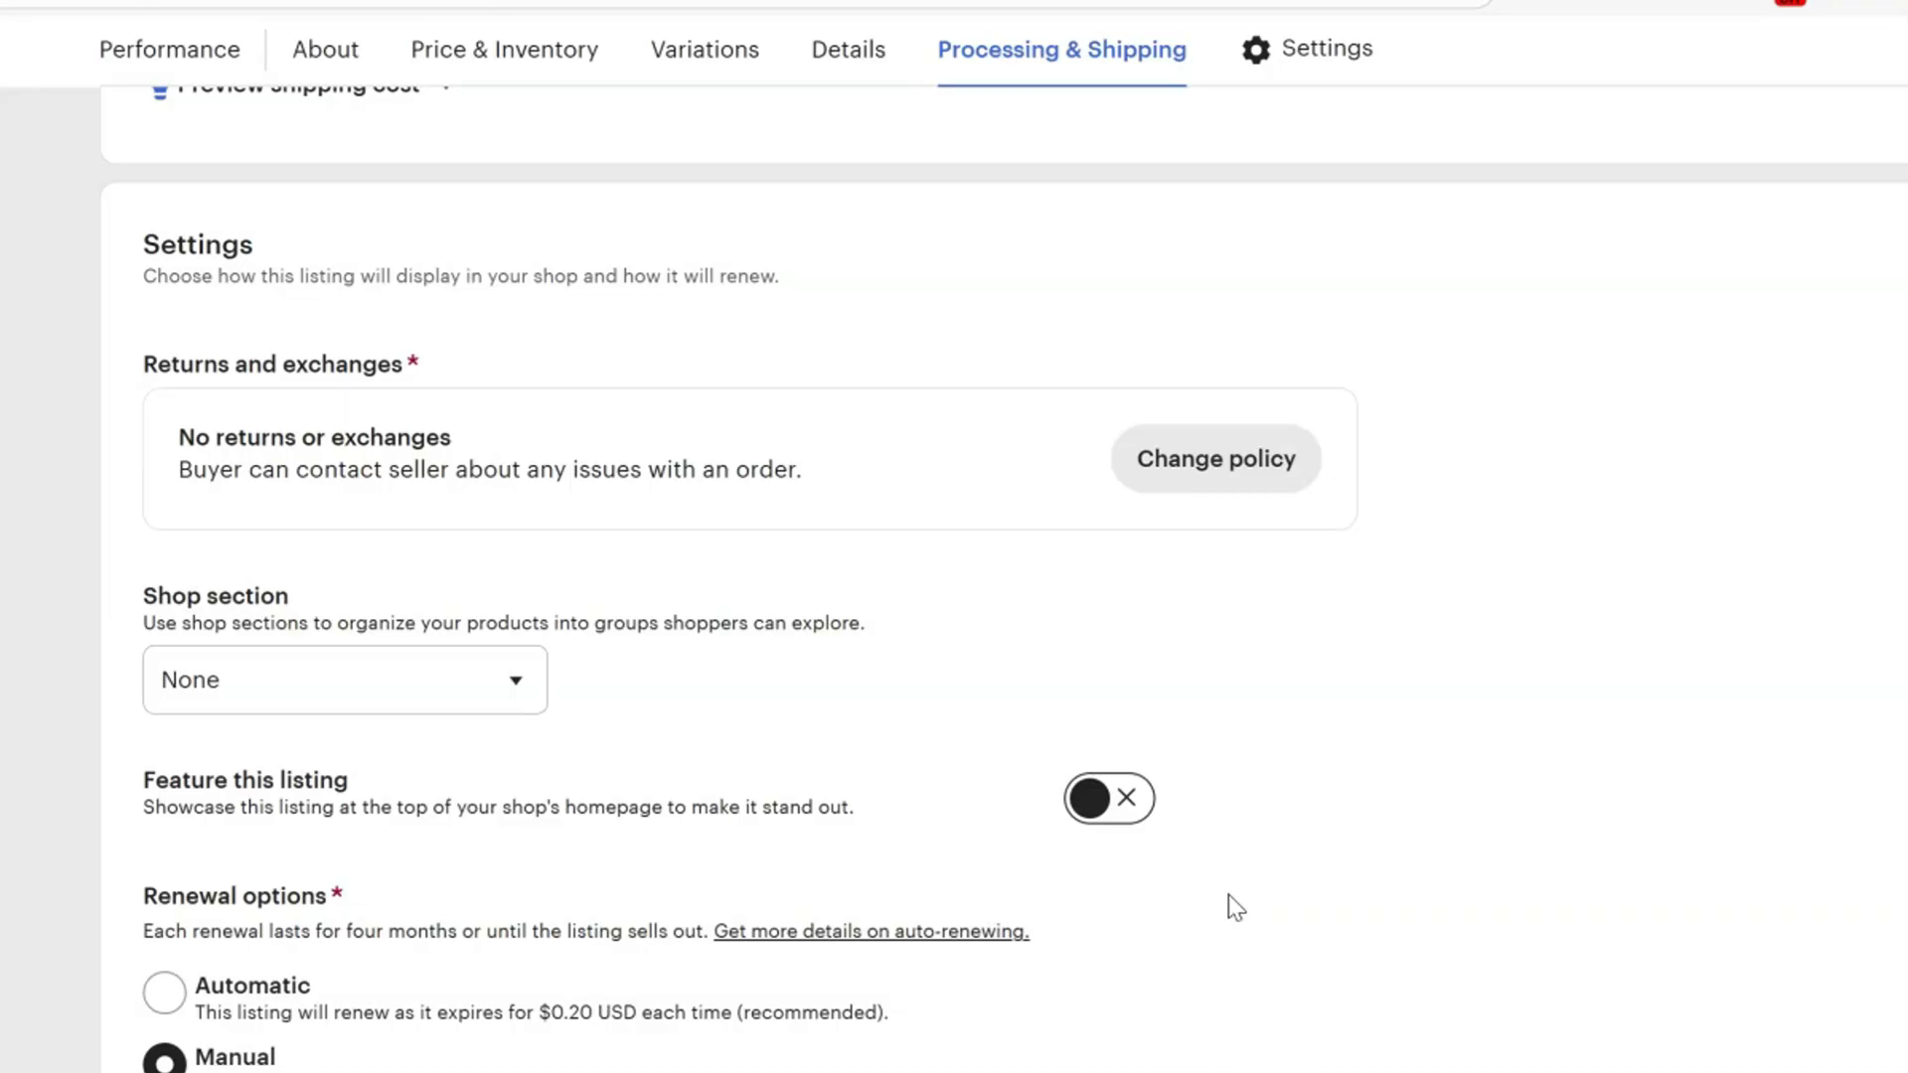
# Set the listing's renewal option to Automatic and publish the listing changes
pyautogui.click(1283, 803)
pyautogui.click(163, 990)
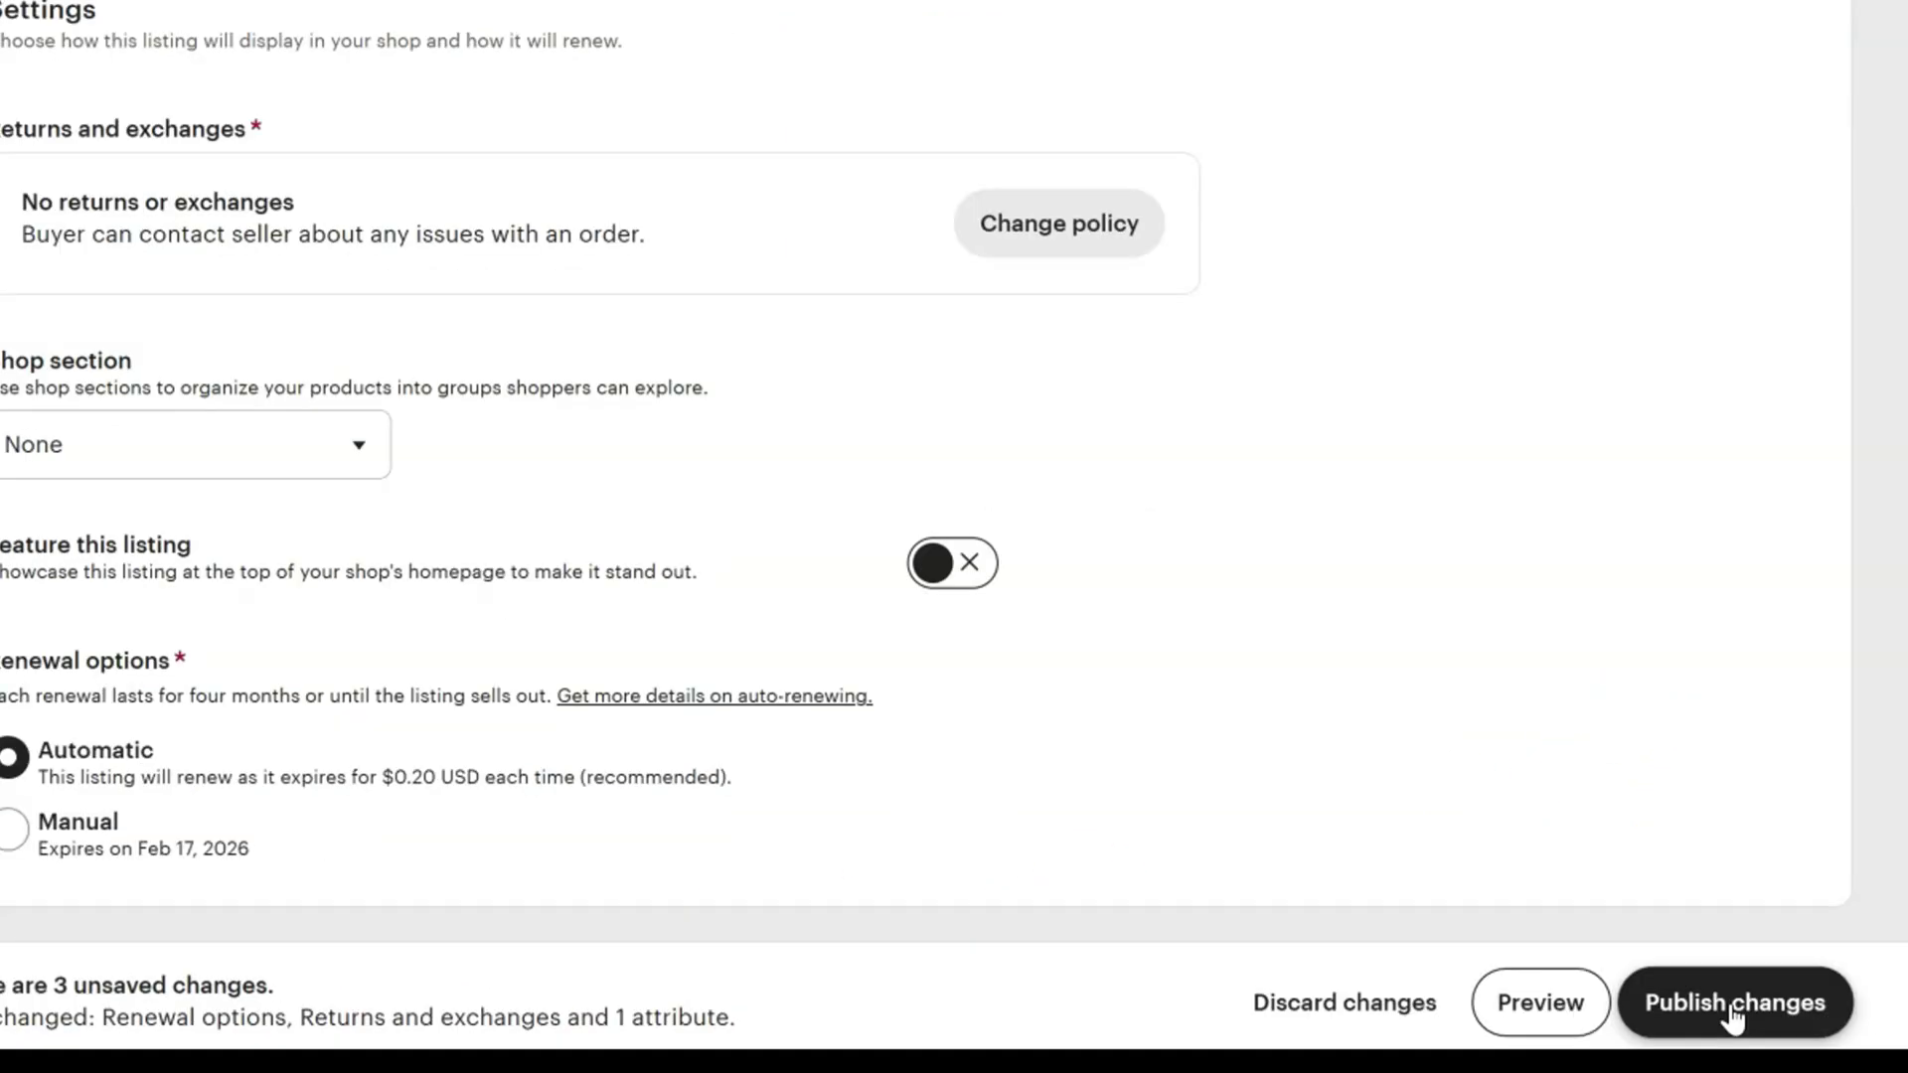
pyautogui.click(1734, 1003)
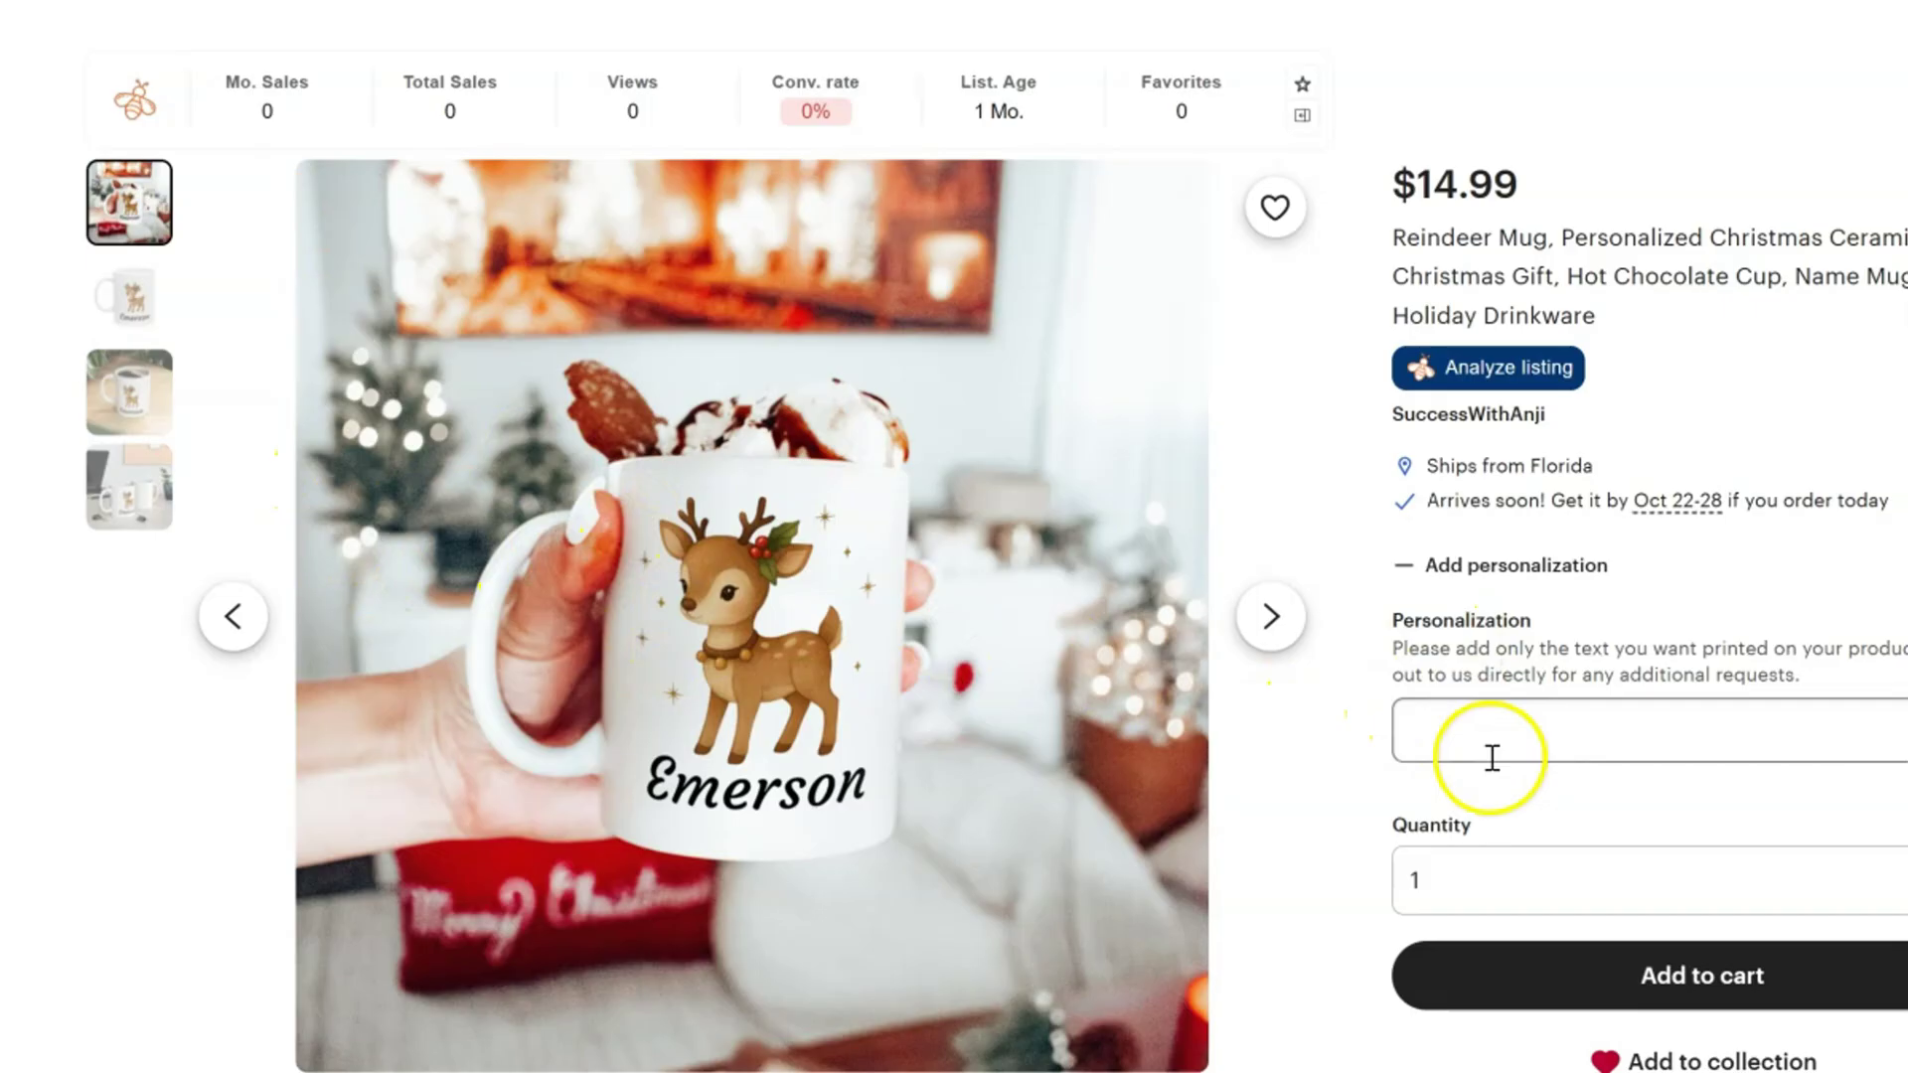
# On the live mug listing, fill in the personalization field with the sample name shown on the mug photo
pyautogui.click(1488, 755)
pyautogui.write('Emerson')
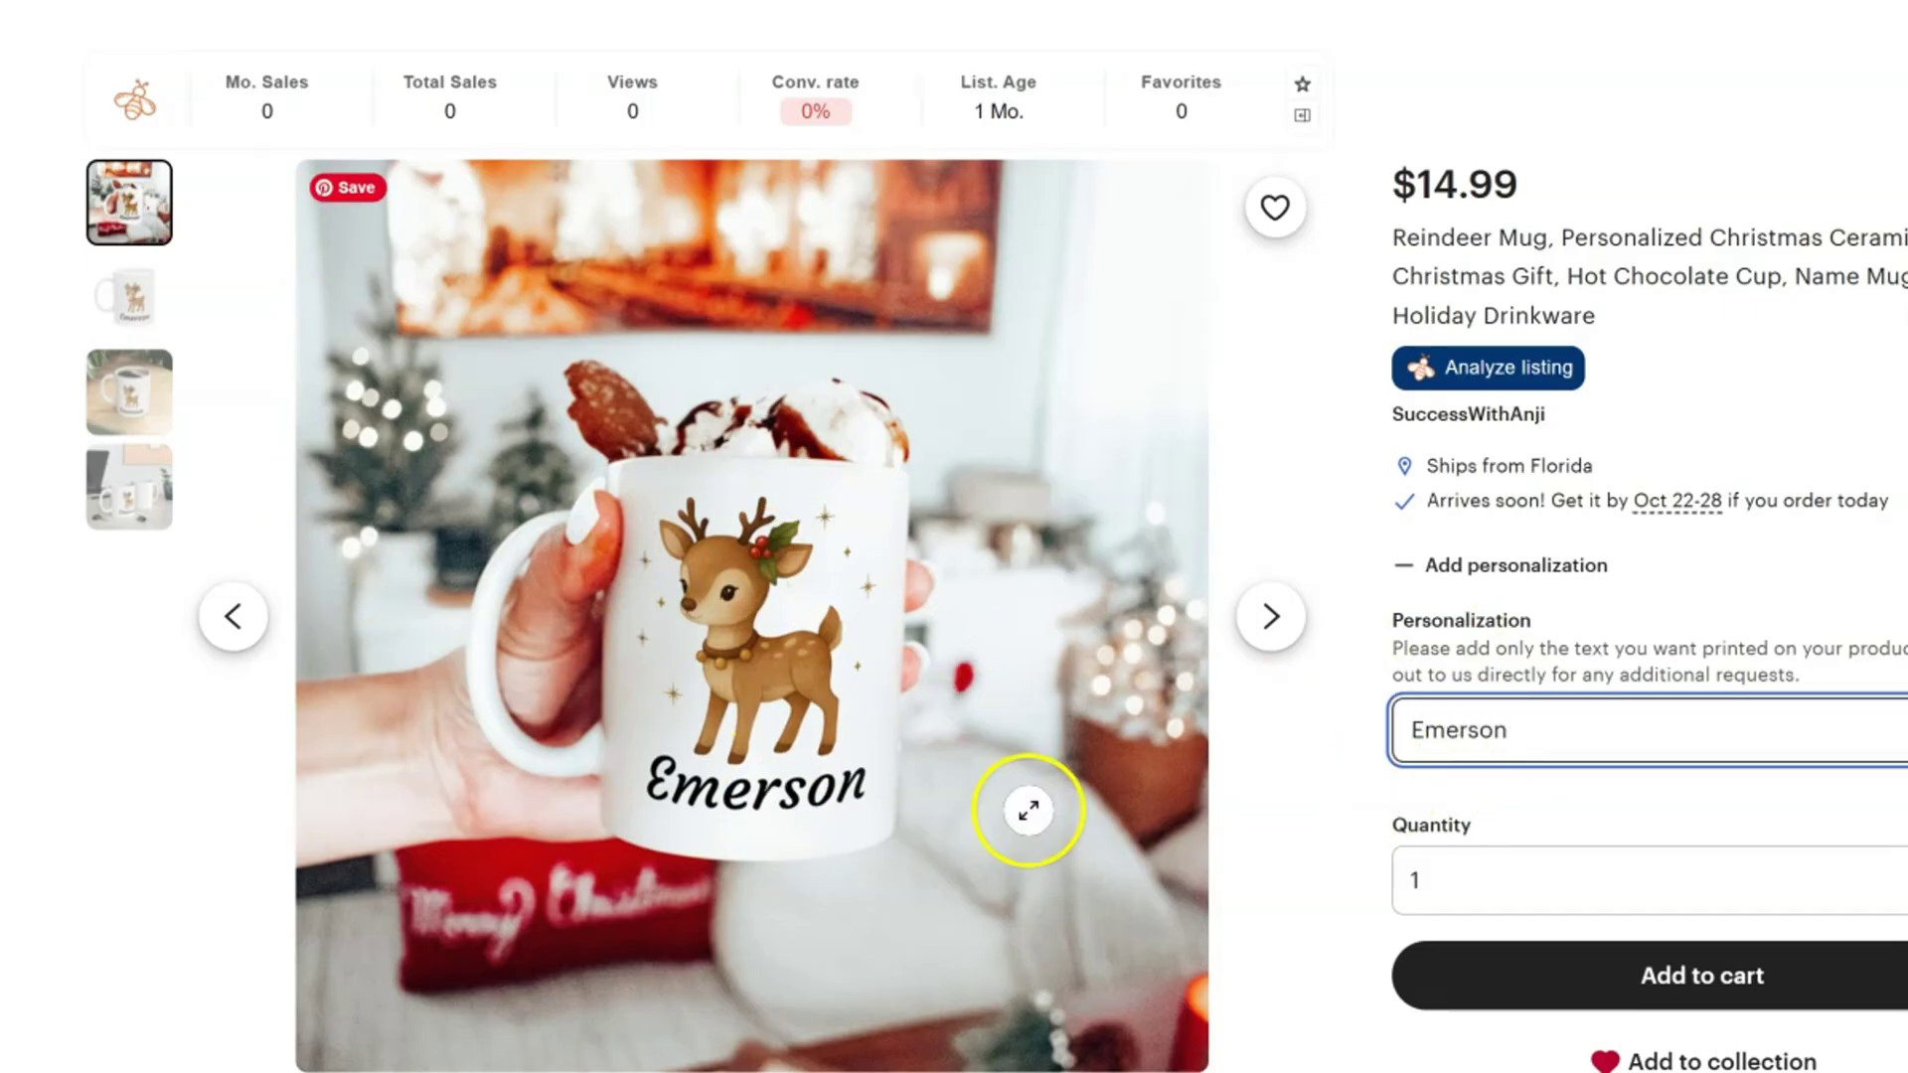
pyautogui.click(1119, 745)
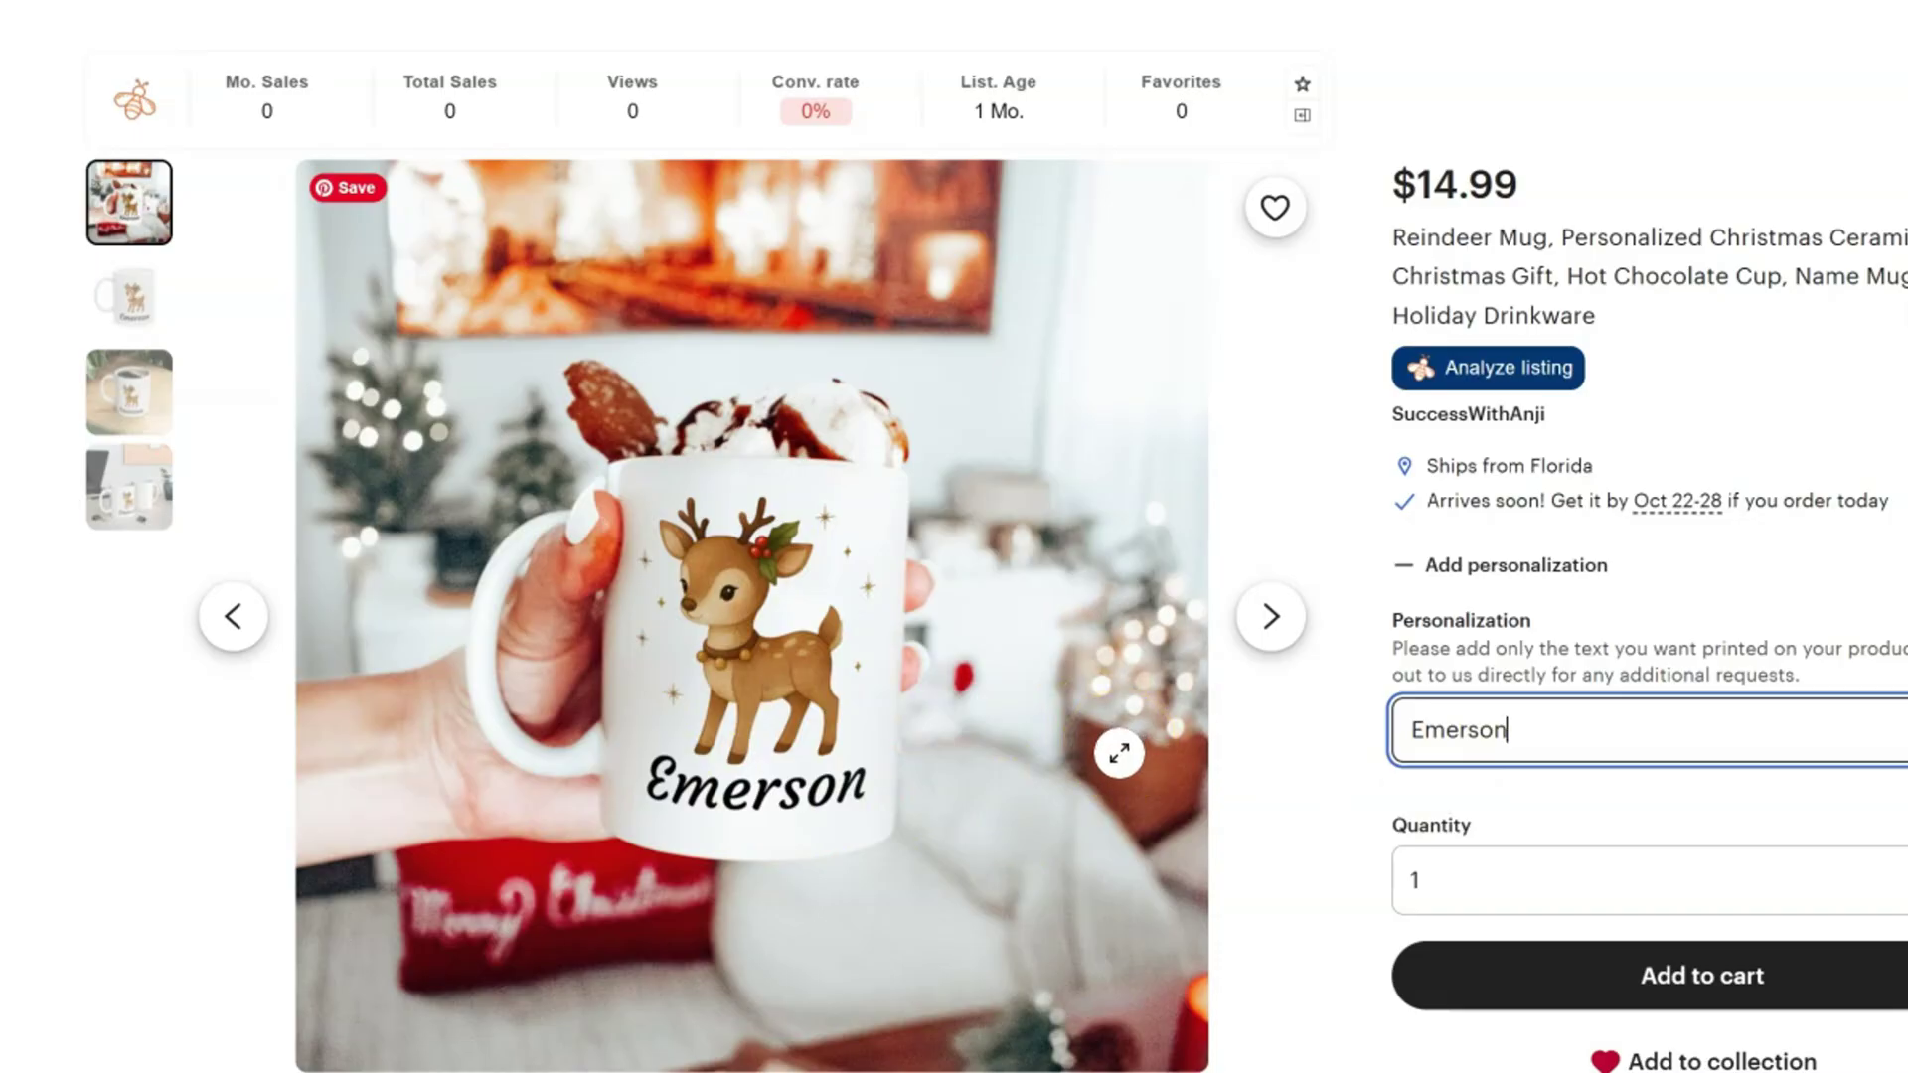
pyautogui.click(140, 682)
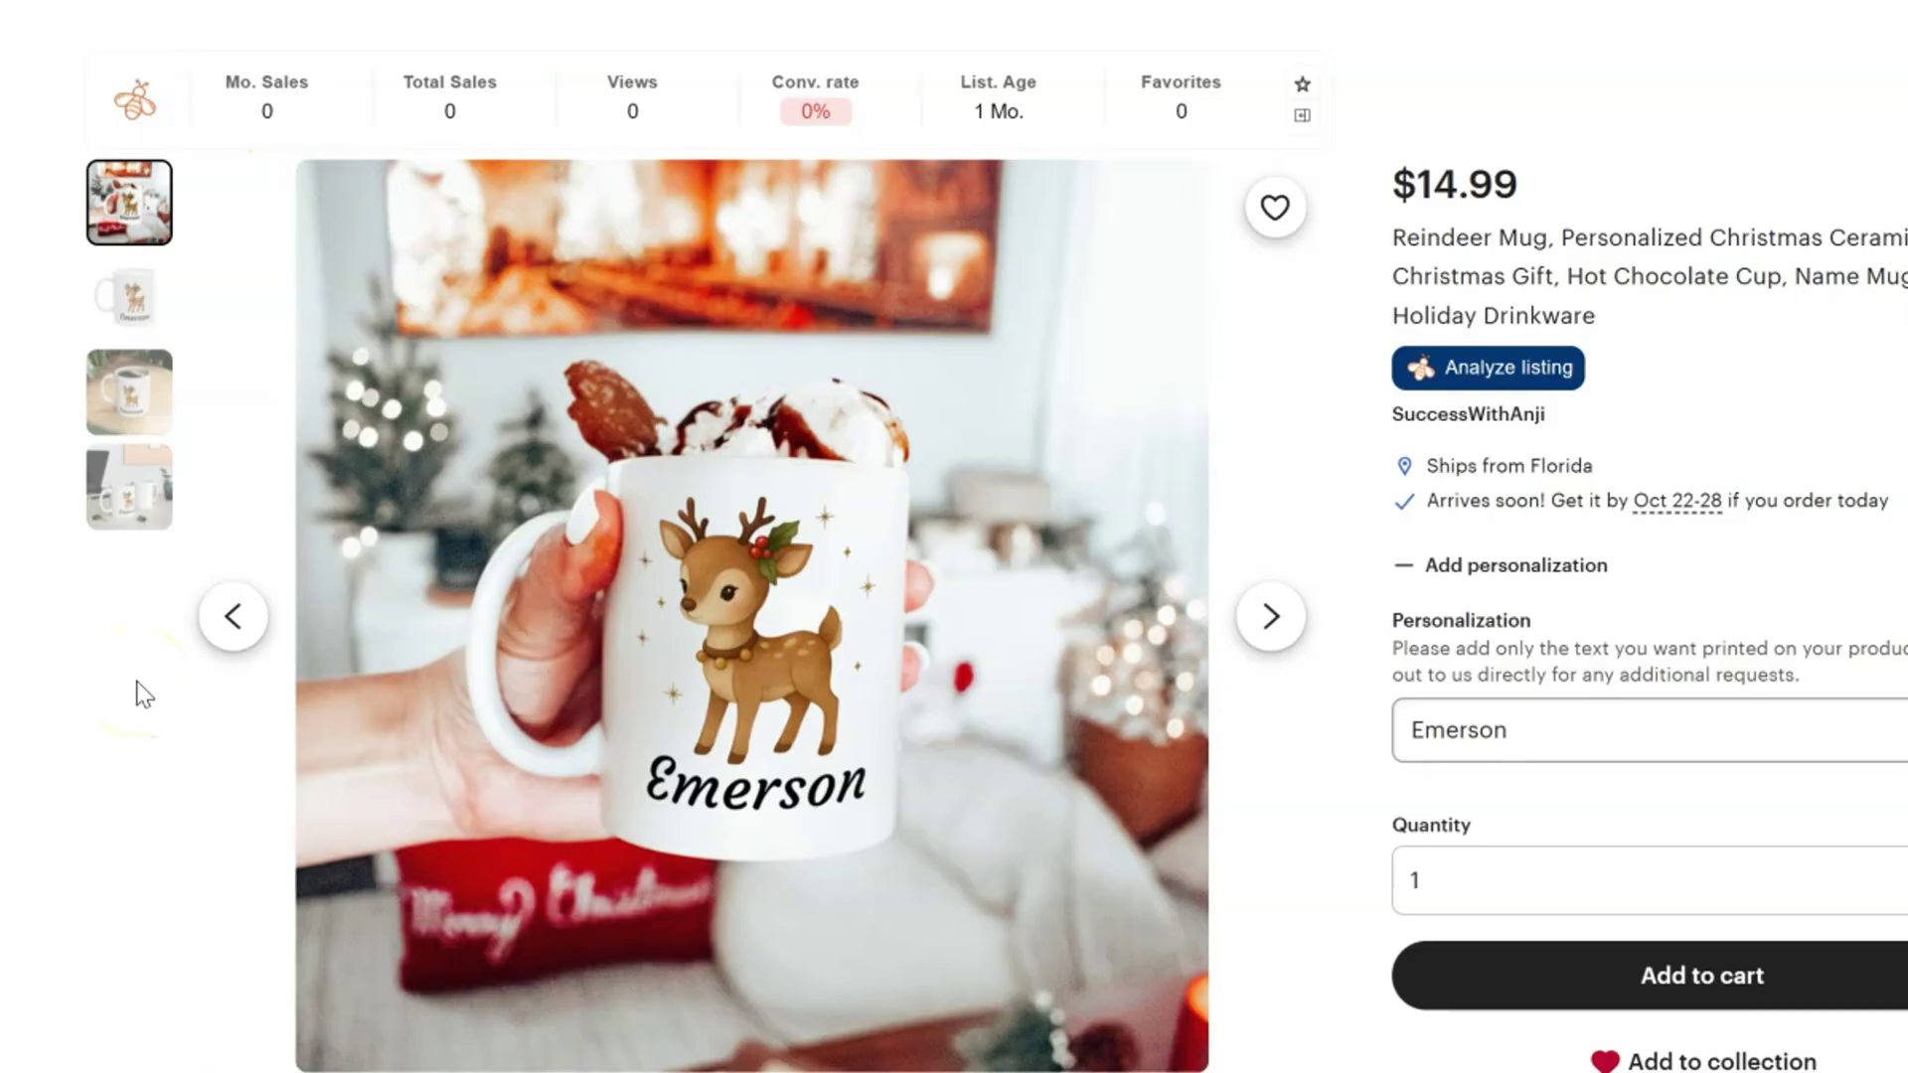